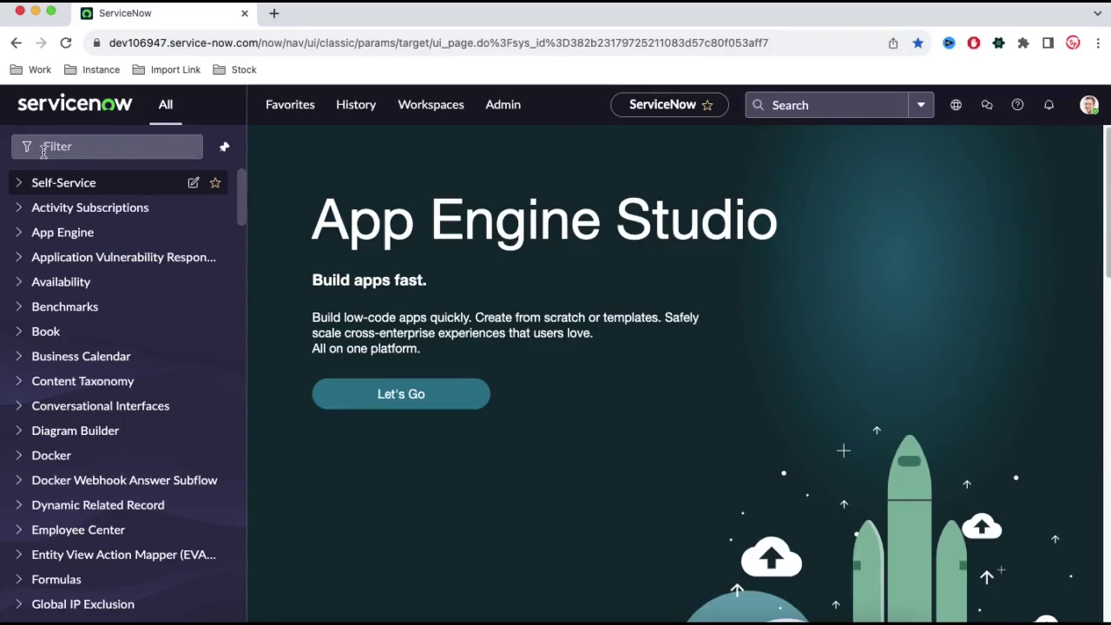
- Find Application Menus under System Definition in the navigator and open its list of records
left_click(43, 152)
type("appl")
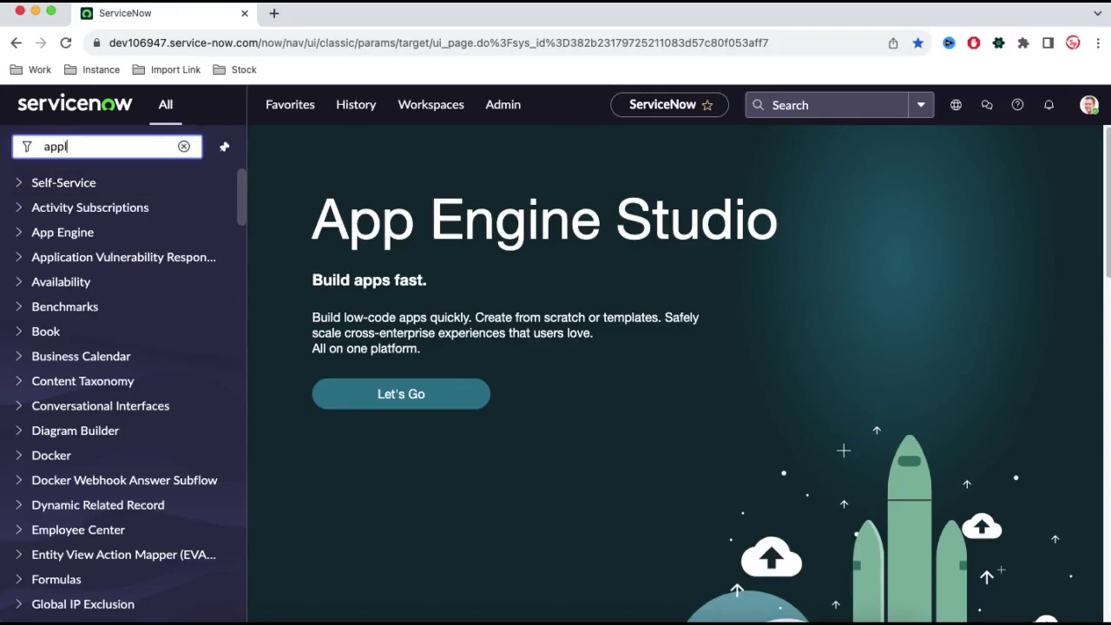
type("ication m")
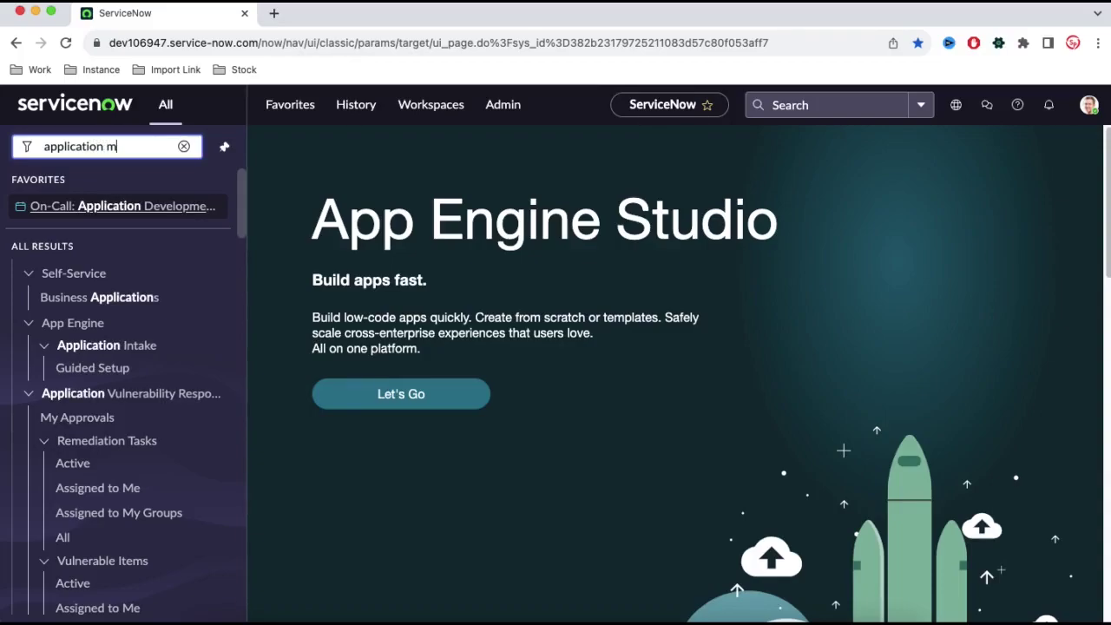
type("e")
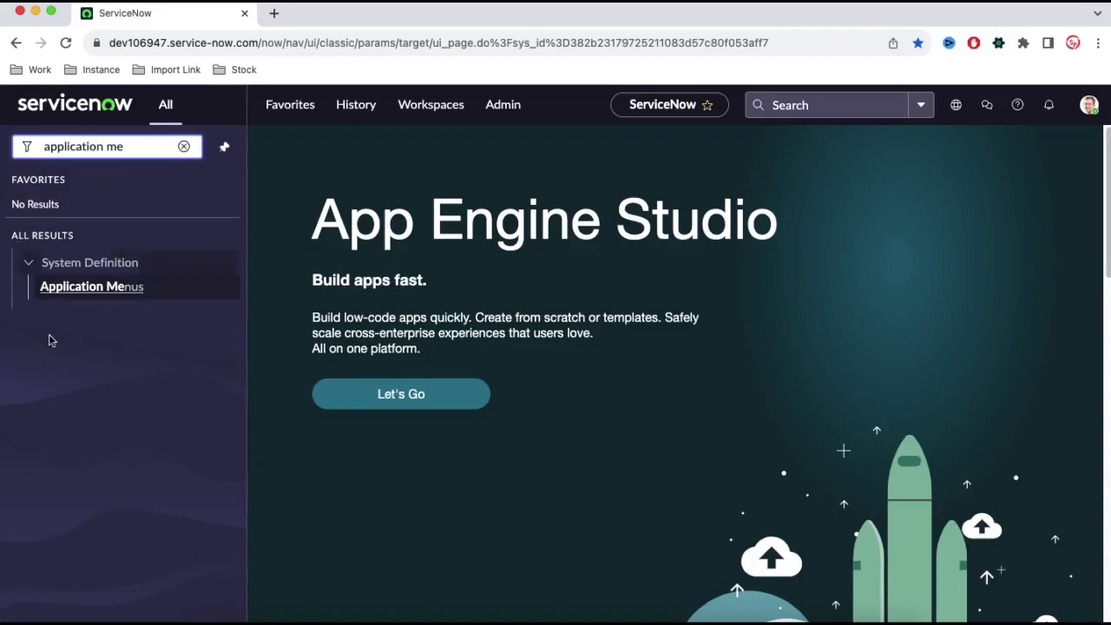
left_click(101, 293)
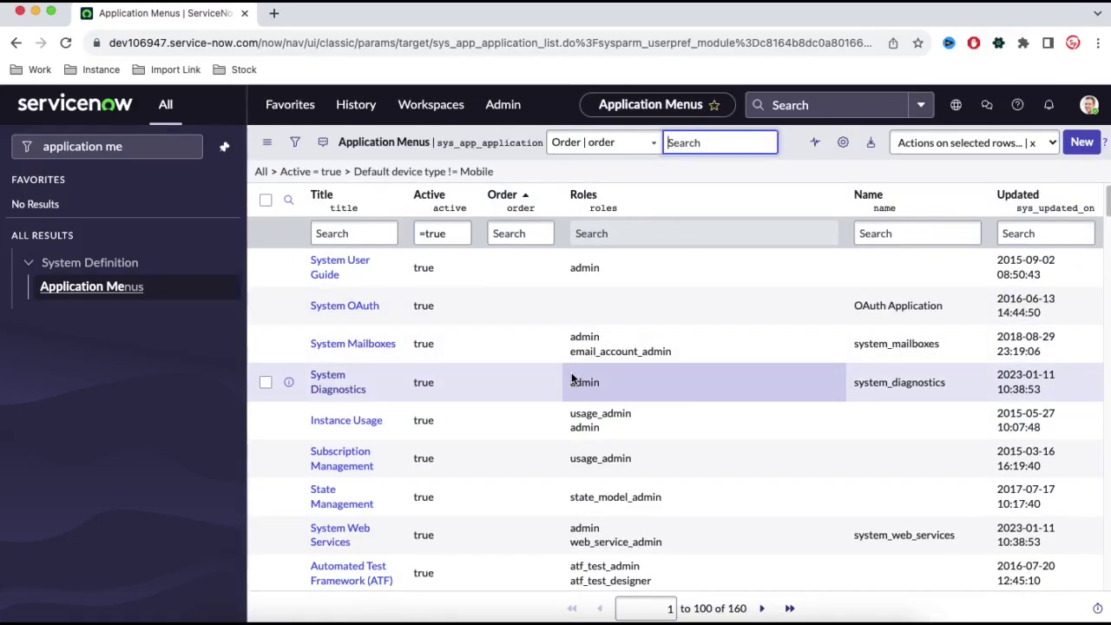
- Clear the navigator filter and look through the full list of applications
left_click(17, 147)
key("BackSpace")
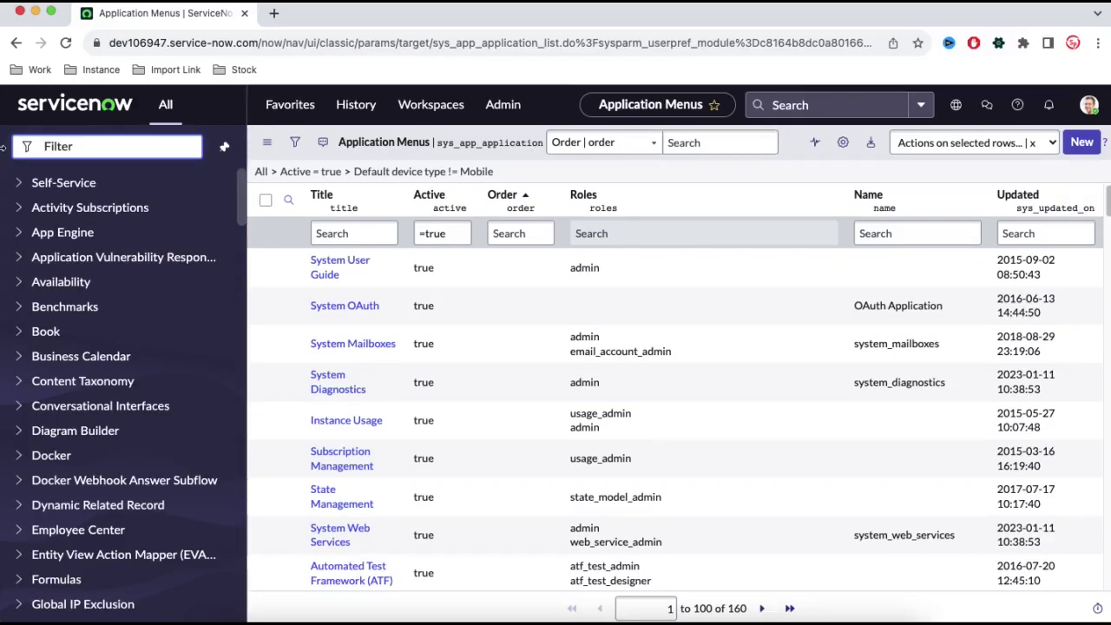
scroll(69, 351, "down", 20)
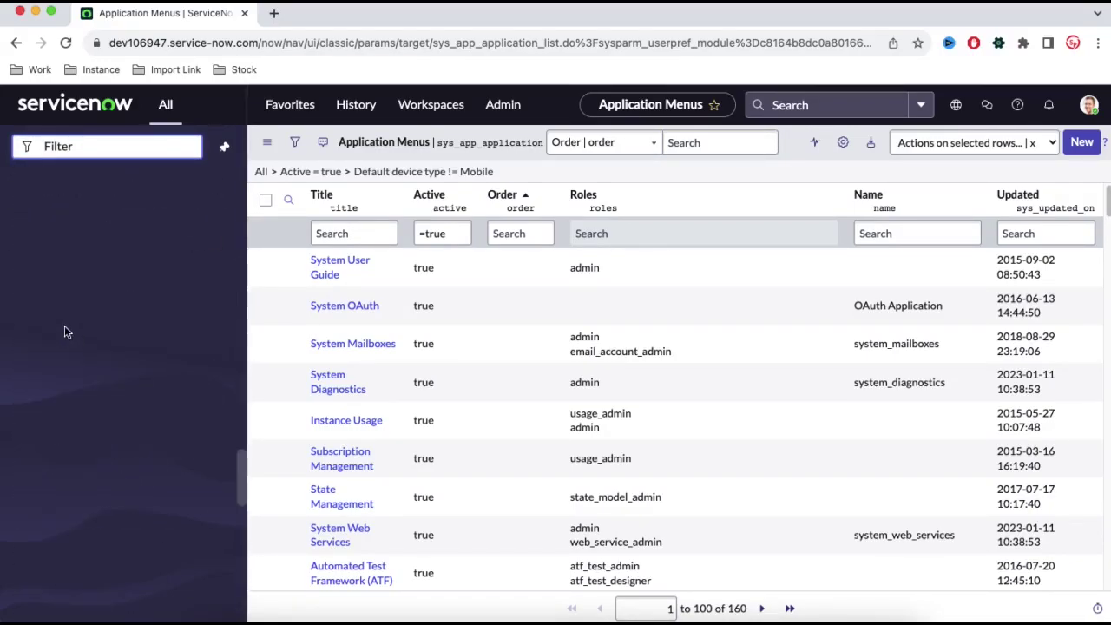
scroll(60, 295, "up", 20)
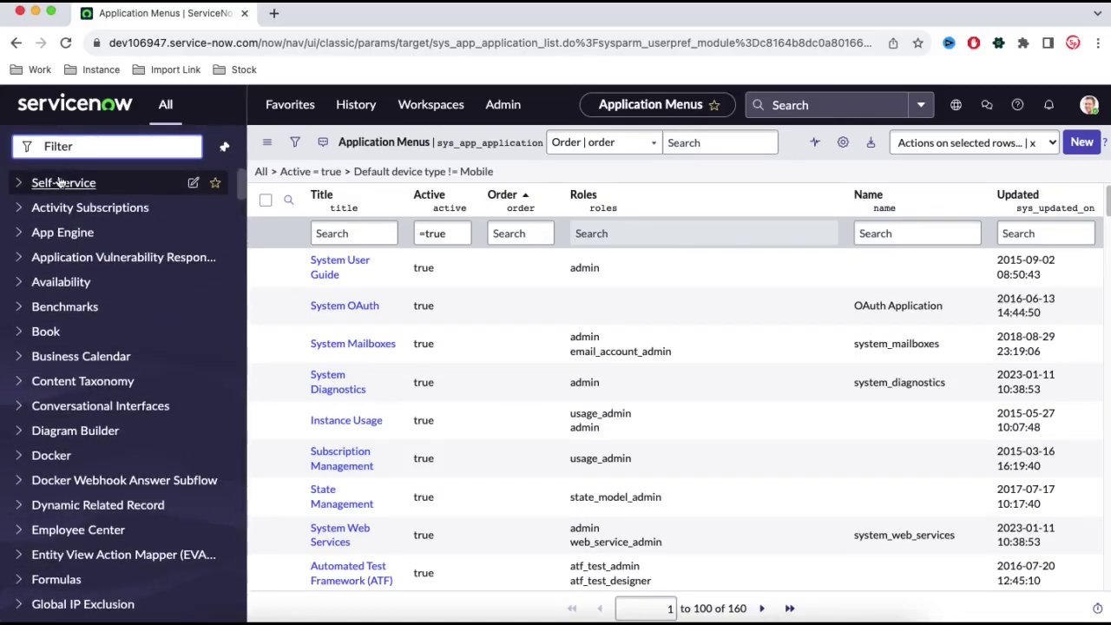
- Start a new application menu record titled Demo Title and assign the itil role to it
left_click(1082, 147)
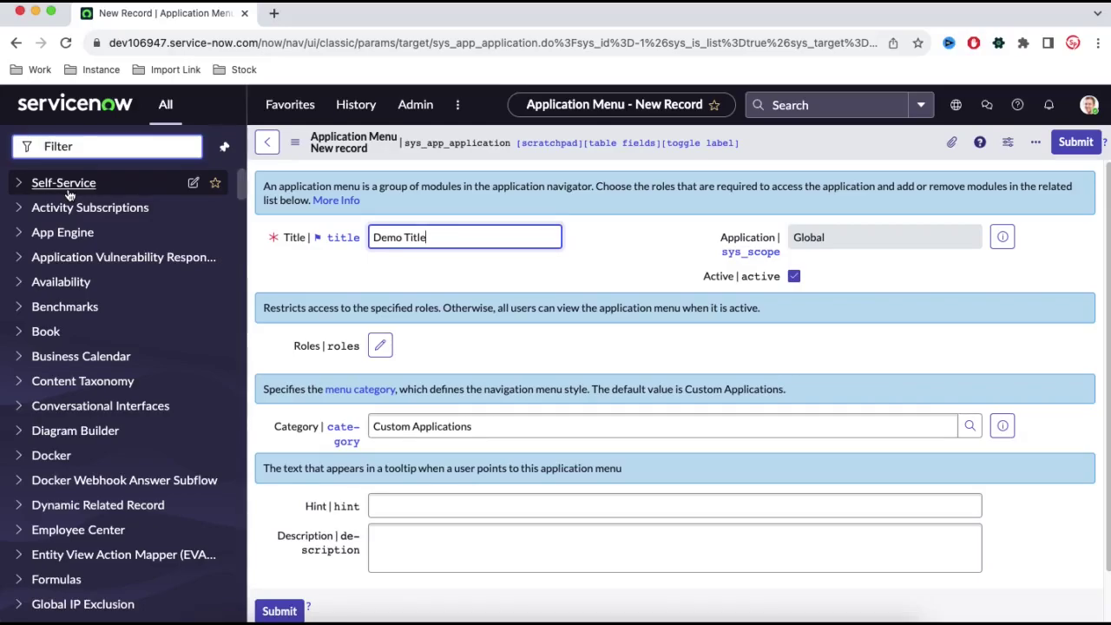
left_click(379, 347)
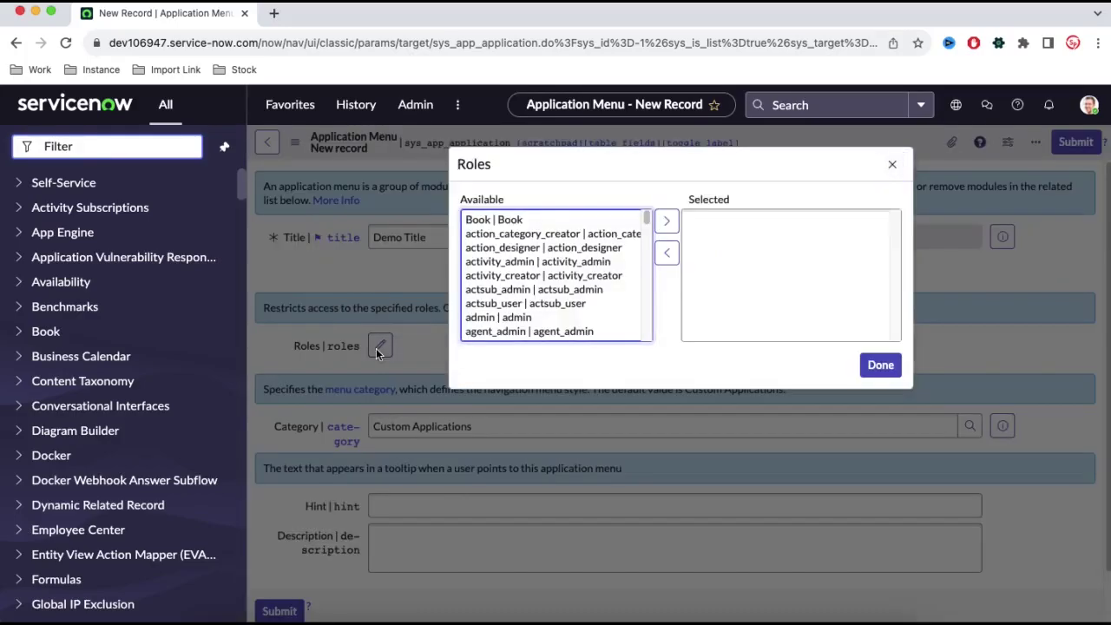
left_click(507, 262)
key("i")
key("t")
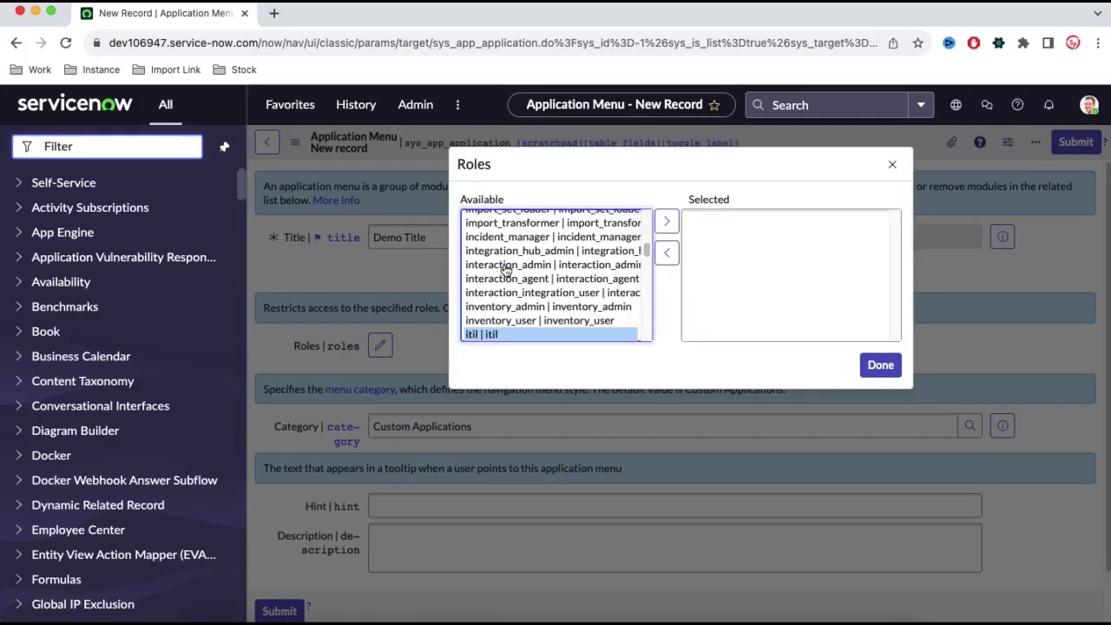
left_click(666, 223)
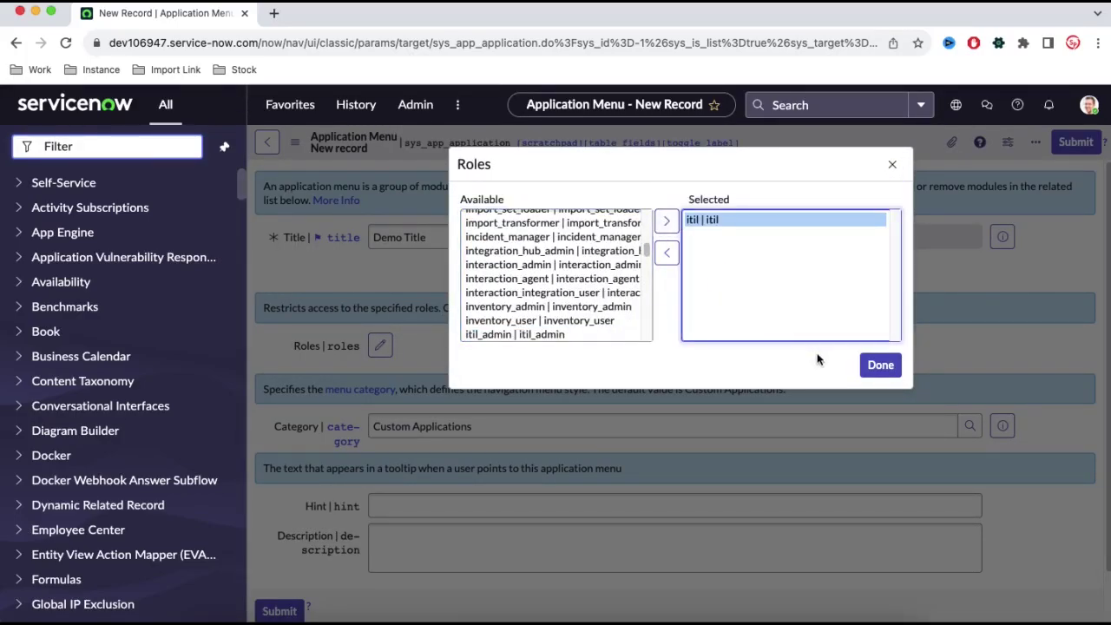
left_click(873, 367)
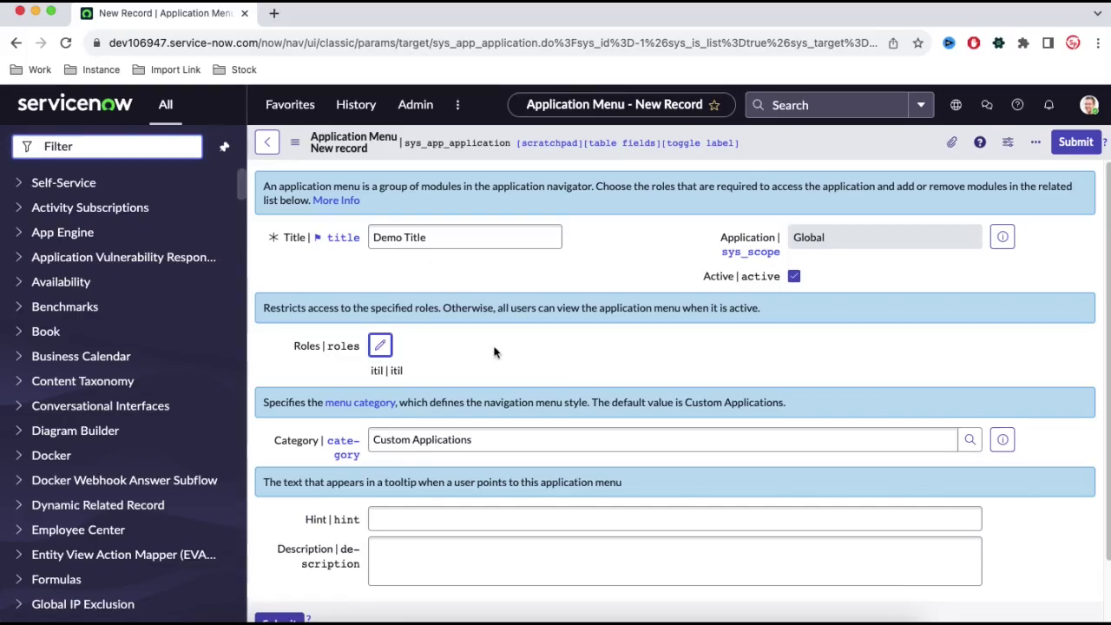
- Save the new application menu record while staying on its form
scroll(481, 469, "down", 2)
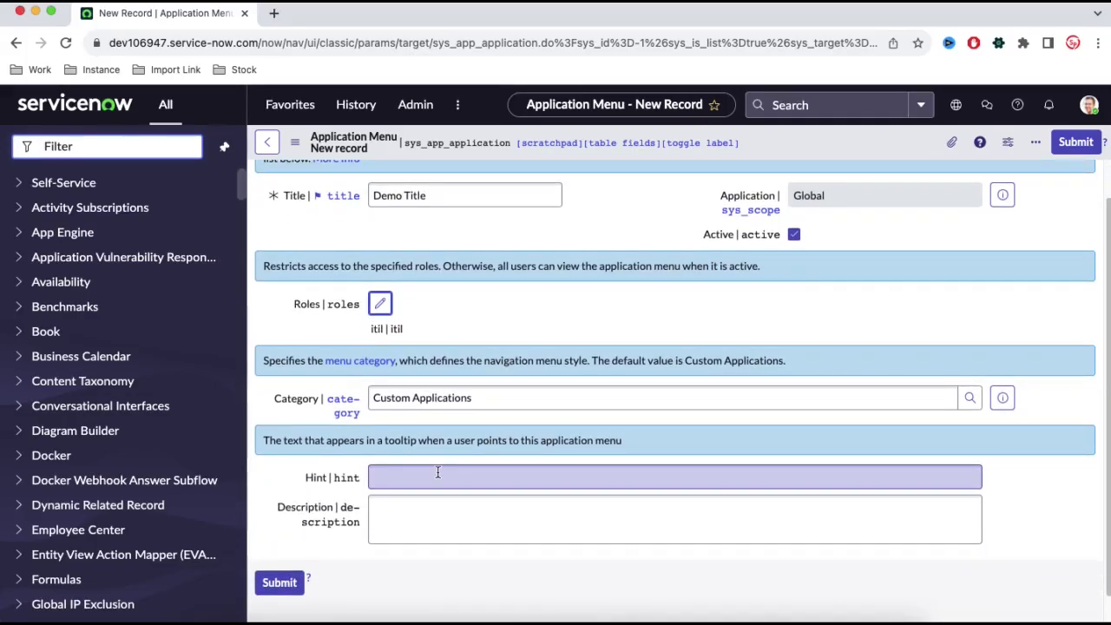
scroll(508, 439, "up", 1)
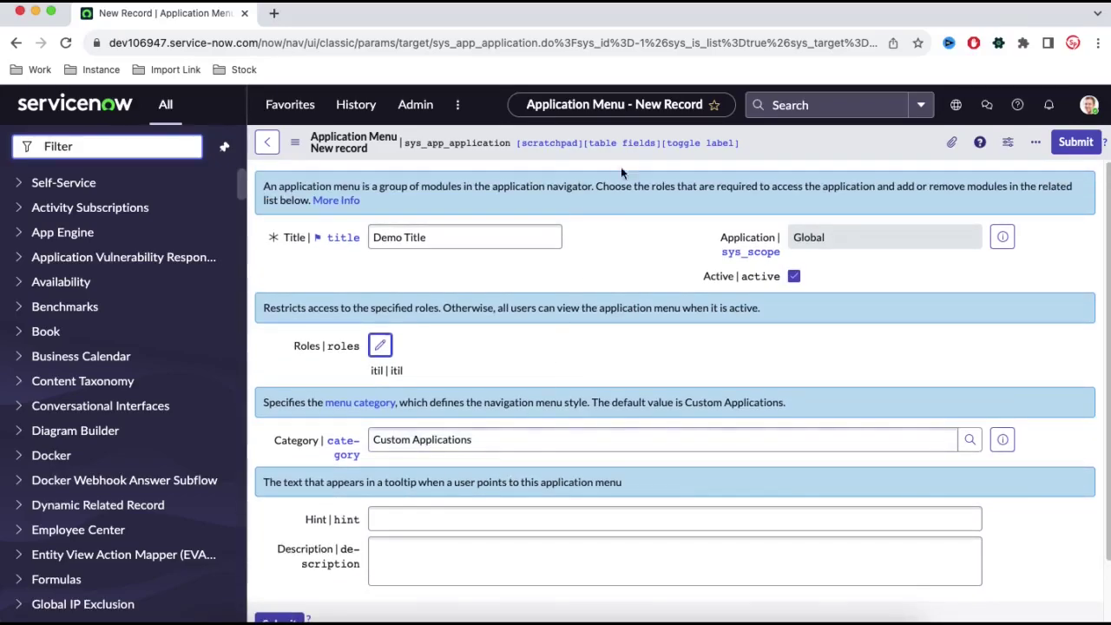
right_click(750, 149)
left_click(759, 162)
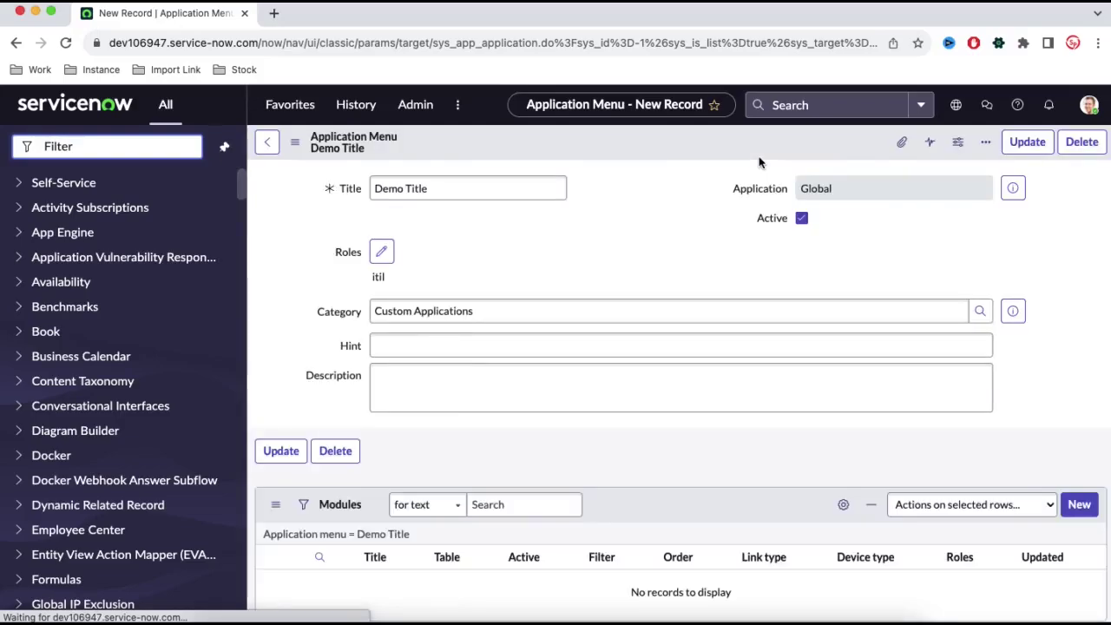
- Examine the modules under the Self-Service application as a reference for the empty Modules list, and collapse them again
scroll(546, 360, "down", 5)
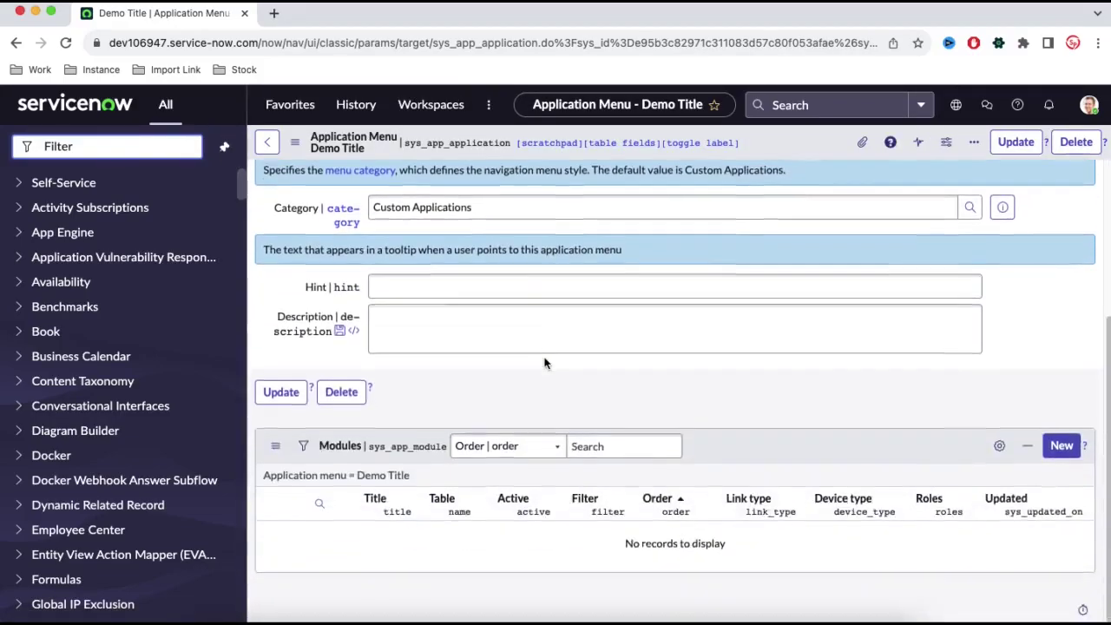
left_click(18, 182)
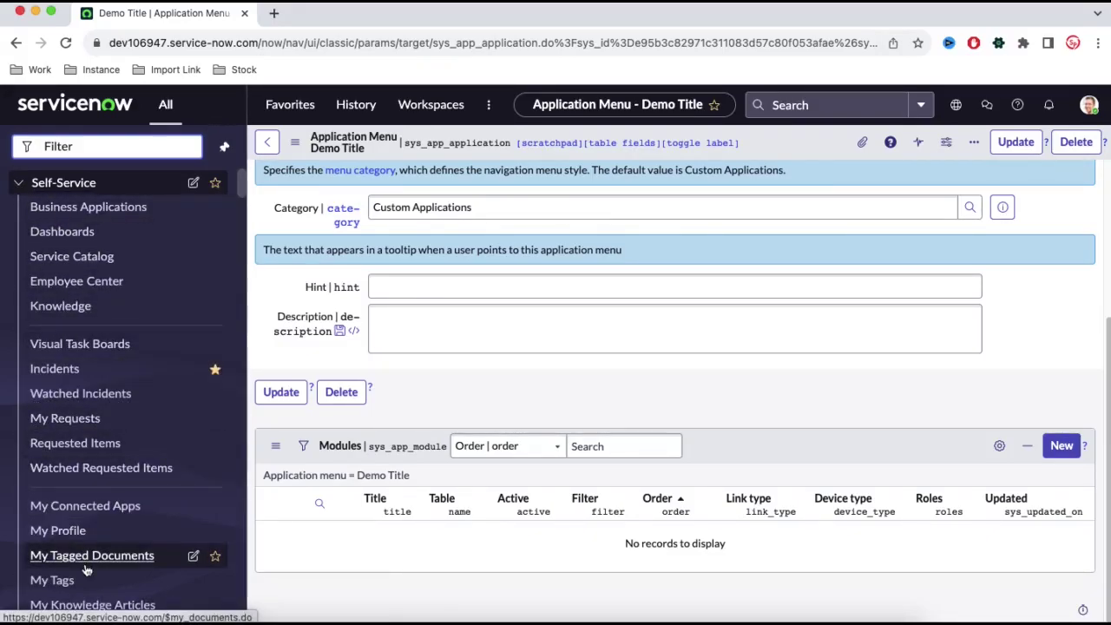
left_click(19, 182)
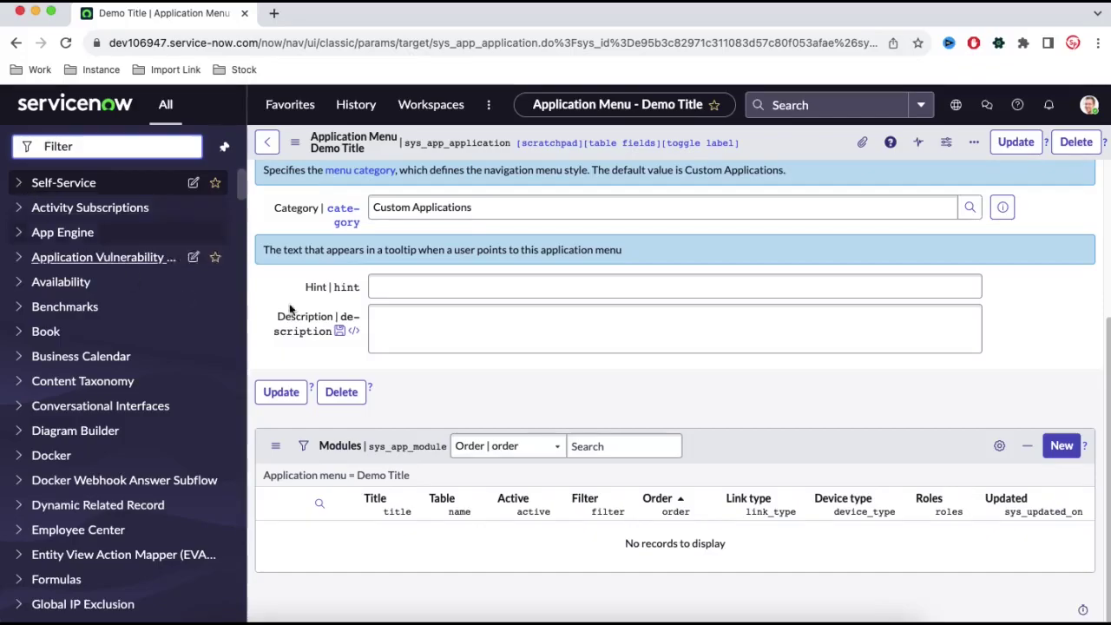
left_click(381, 286)
left_click(462, 396)
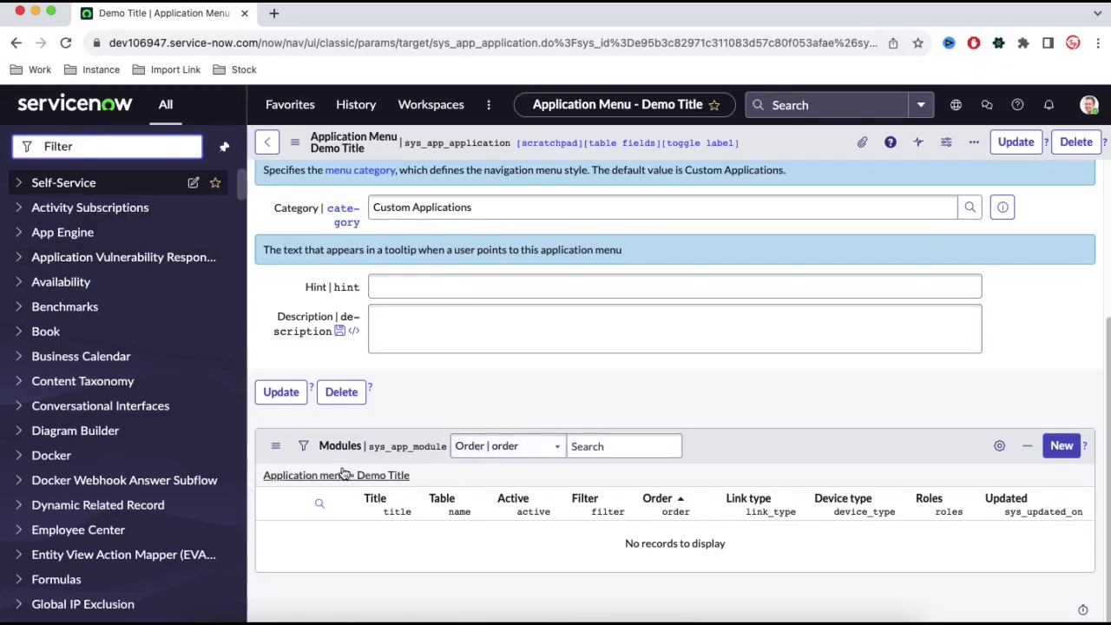
- Start a new module for the Demo Title application menu and title it My Incident
left_click(1064, 446)
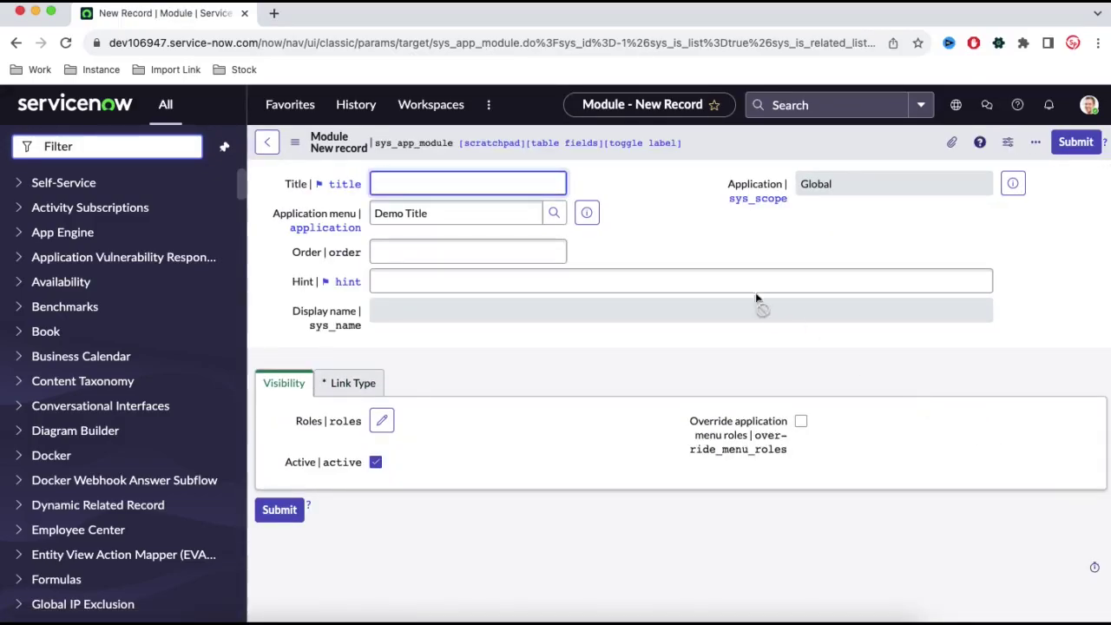
type("My Ti")
key("BackSpace")
key("BackSpace")
key("BackSpace")
type("Incident")
- Check the order of the Self-Service modules in the navigator and set the new module's order to 10
left_click(17, 183)
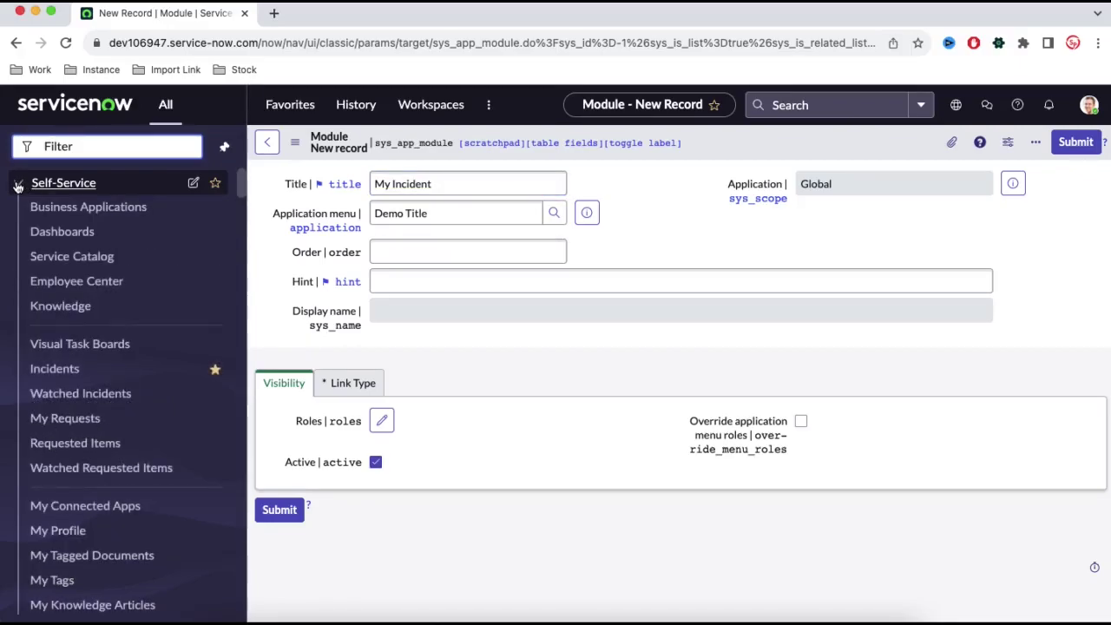
left_click(19, 183)
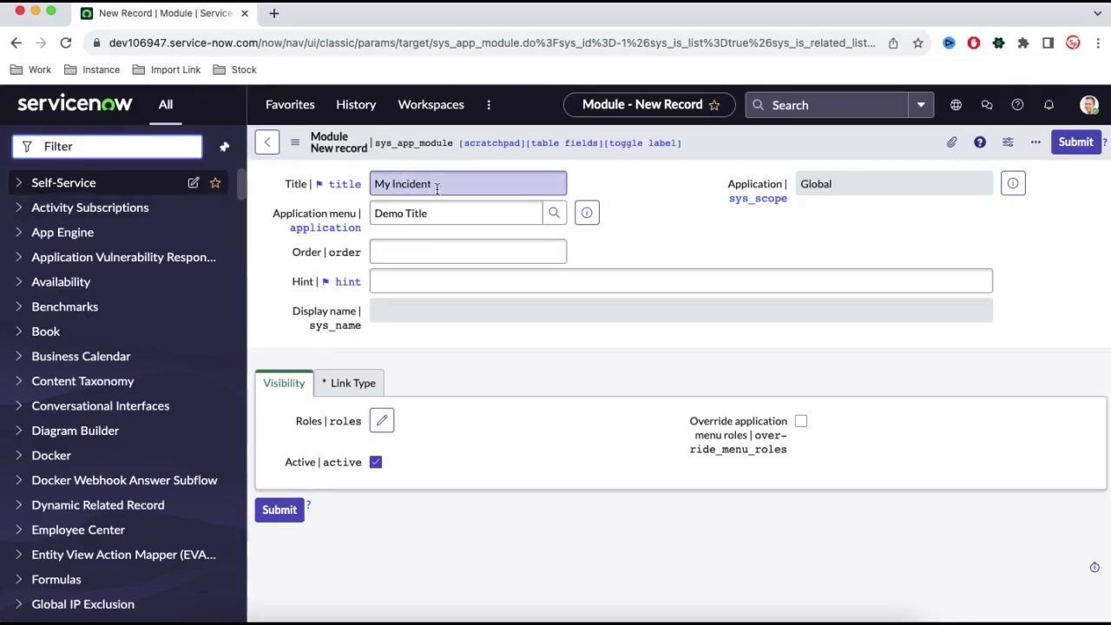
left_click(439, 250)
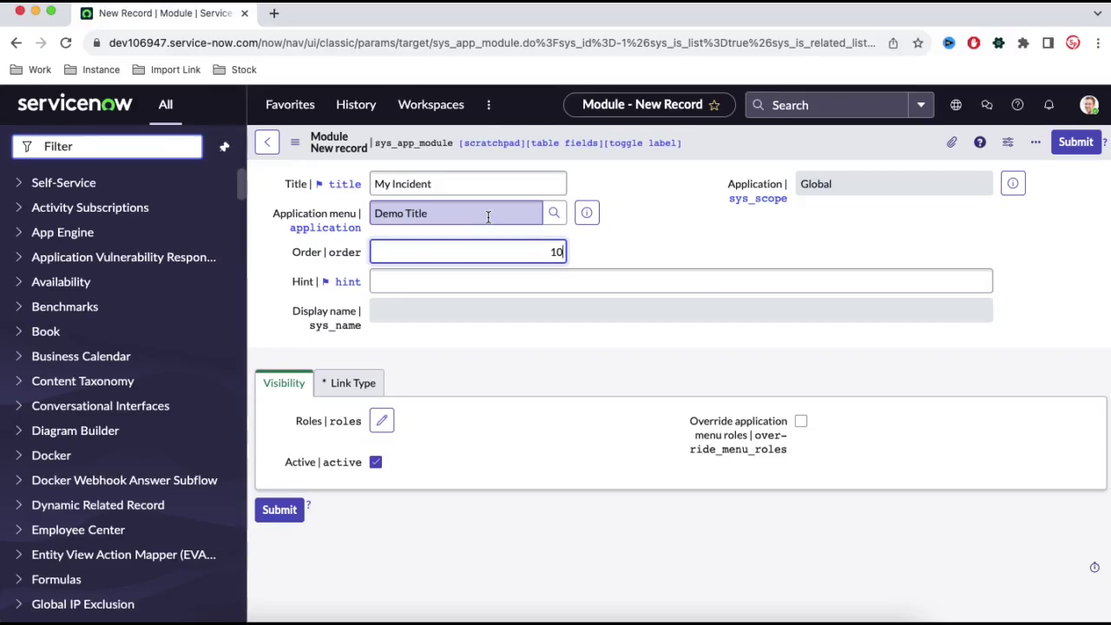
- Set the module's link type to List of Records and its table to Incident [incident]
left_click(363, 387)
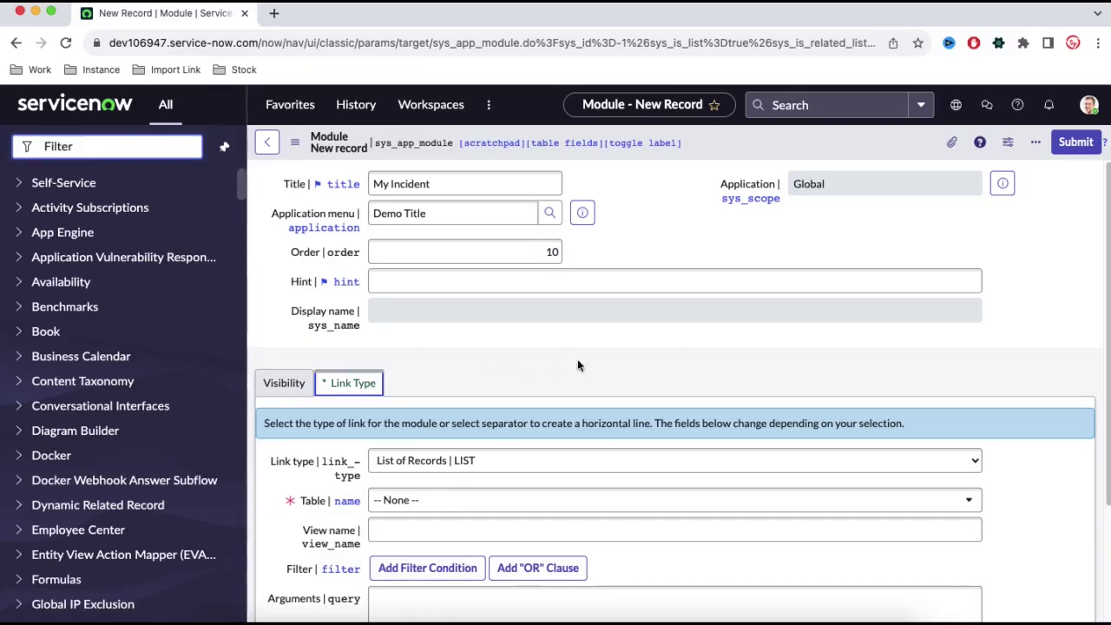
scroll(580, 365, "down", 3)
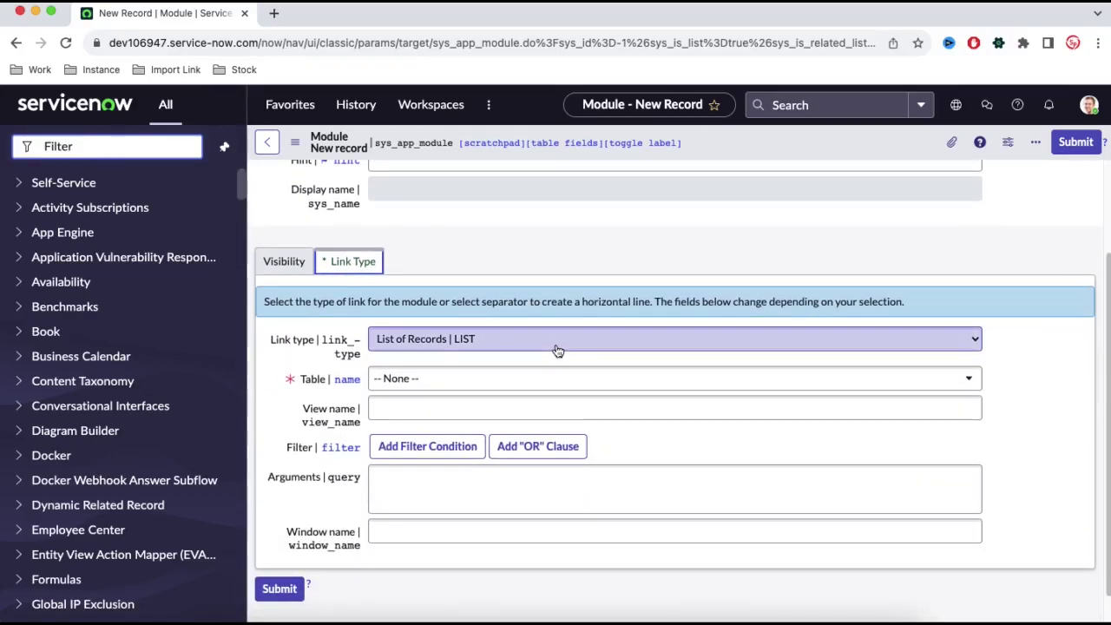
left_click(558, 350)
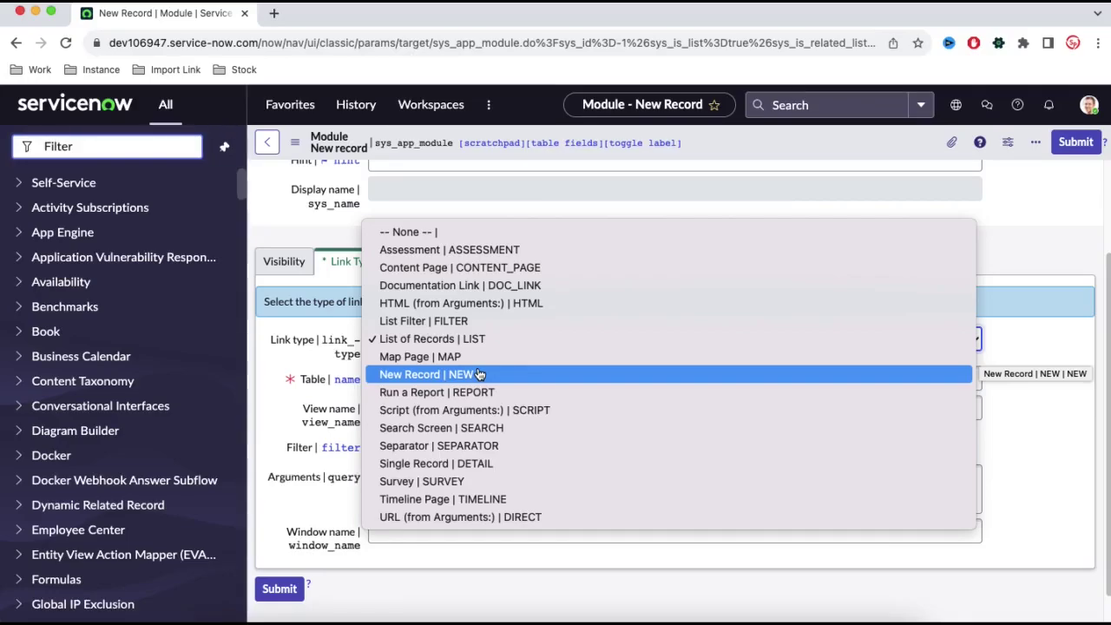
left_click(469, 340)
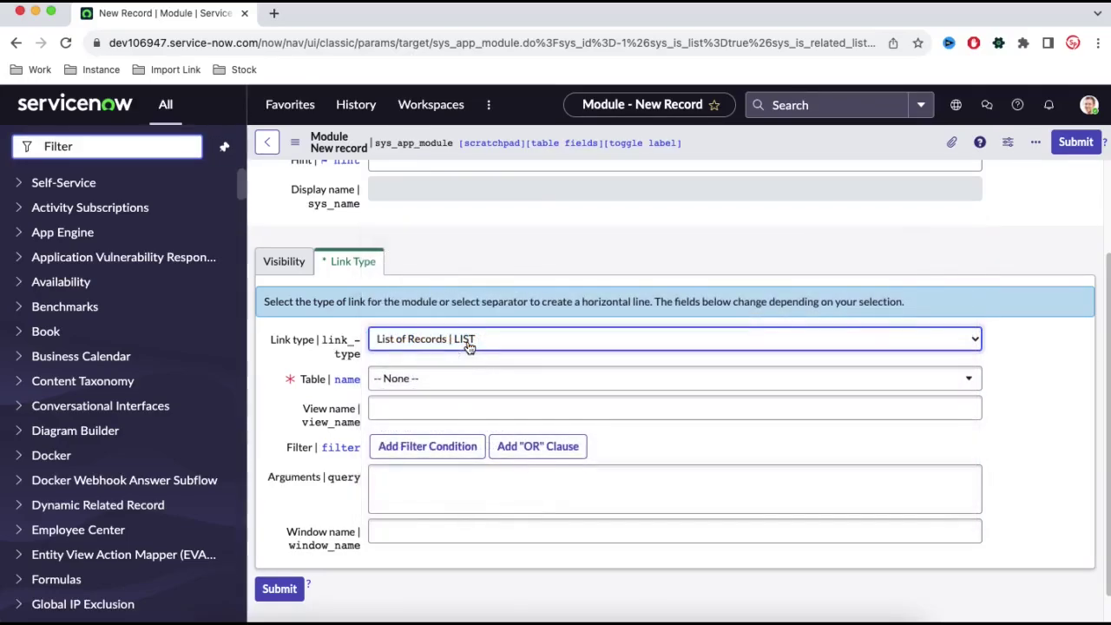
left_click(469, 392)
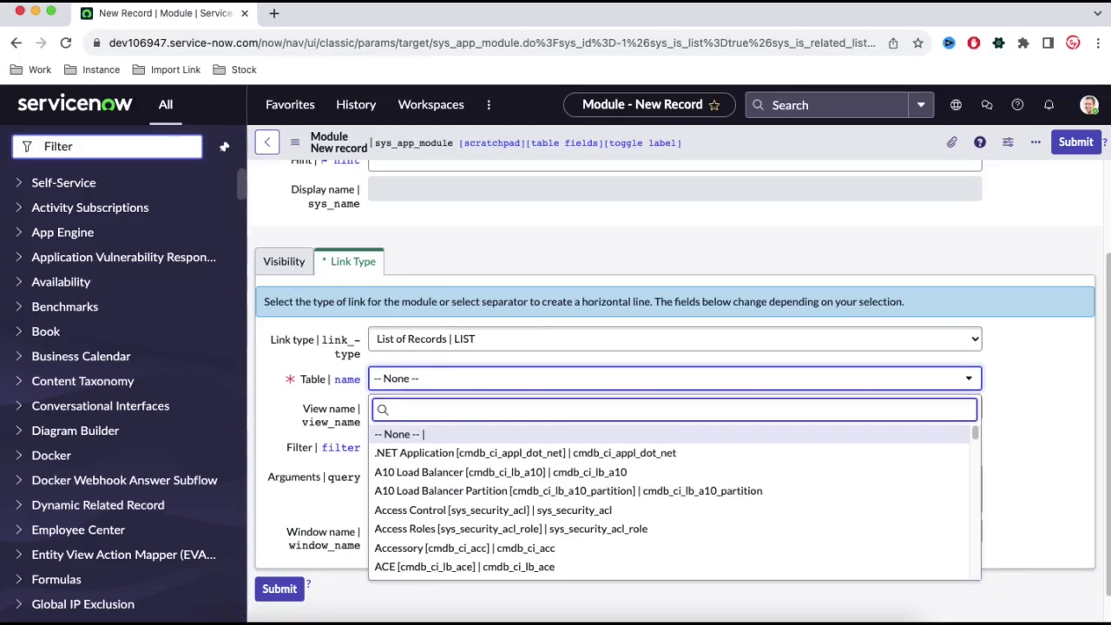
type("incident")
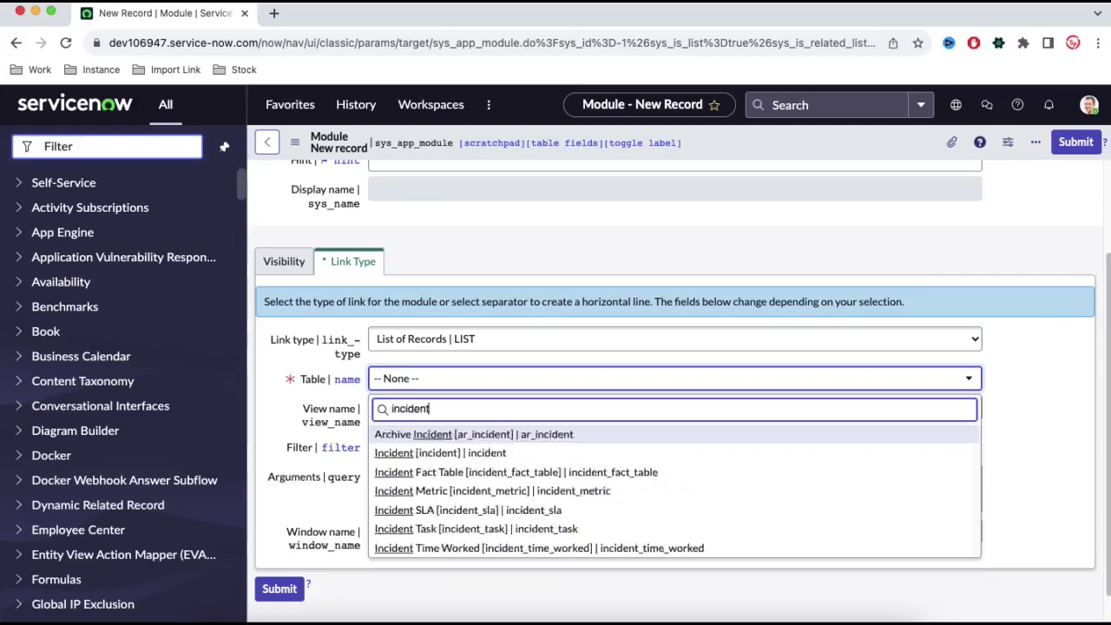
left_click(475, 454)
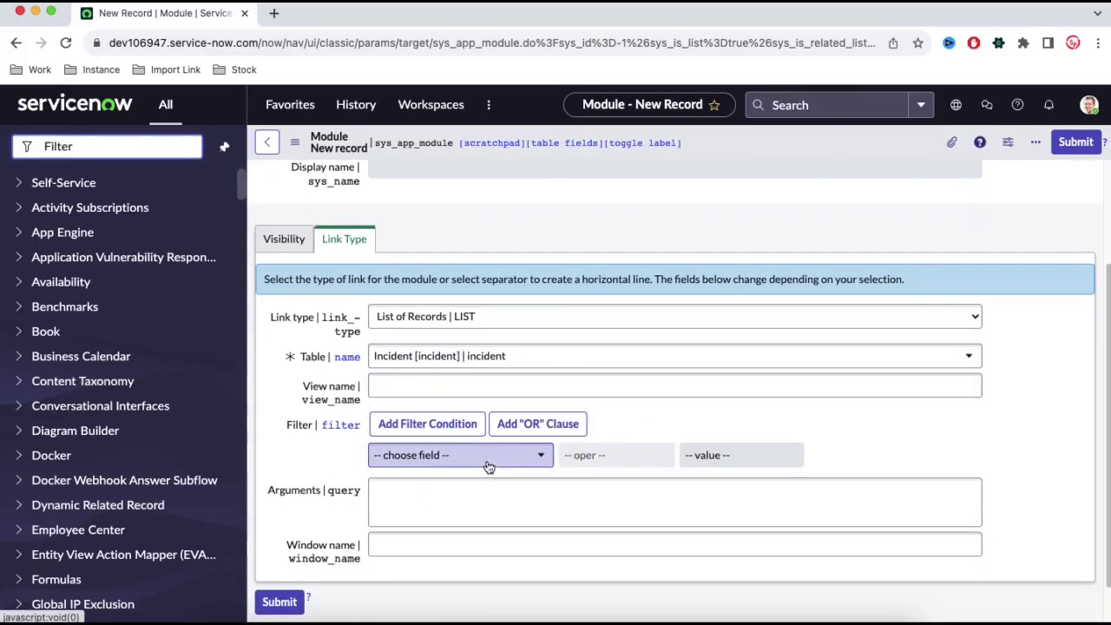
- Add a filter condition to the module: Assigned to is (dynamic) Me
left_click(487, 466)
type("ass")
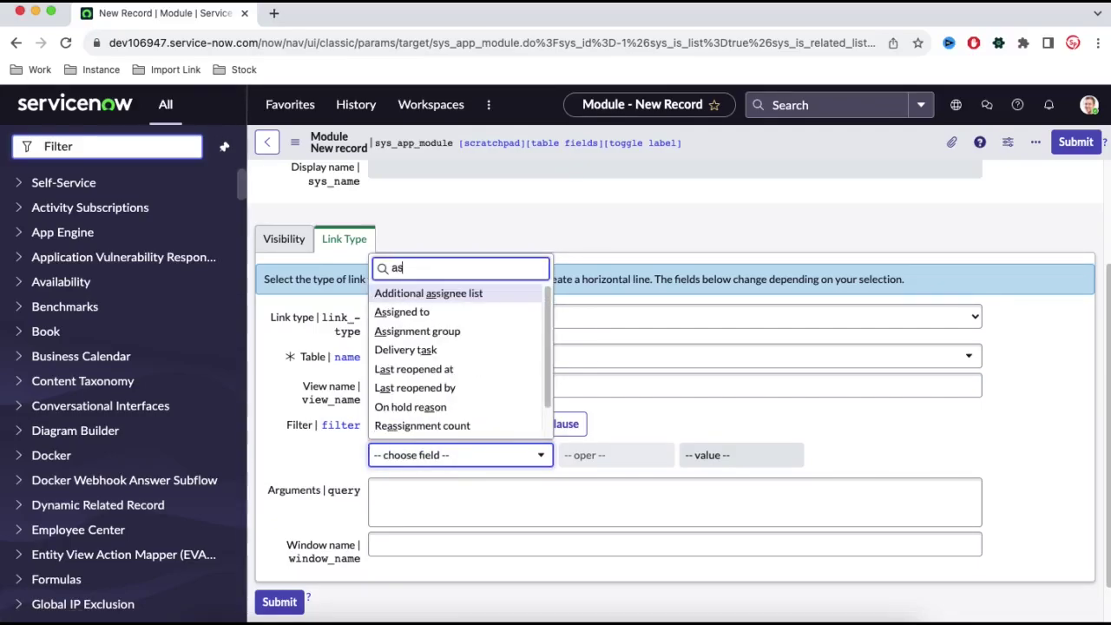
key("Return")
left_click(647, 462)
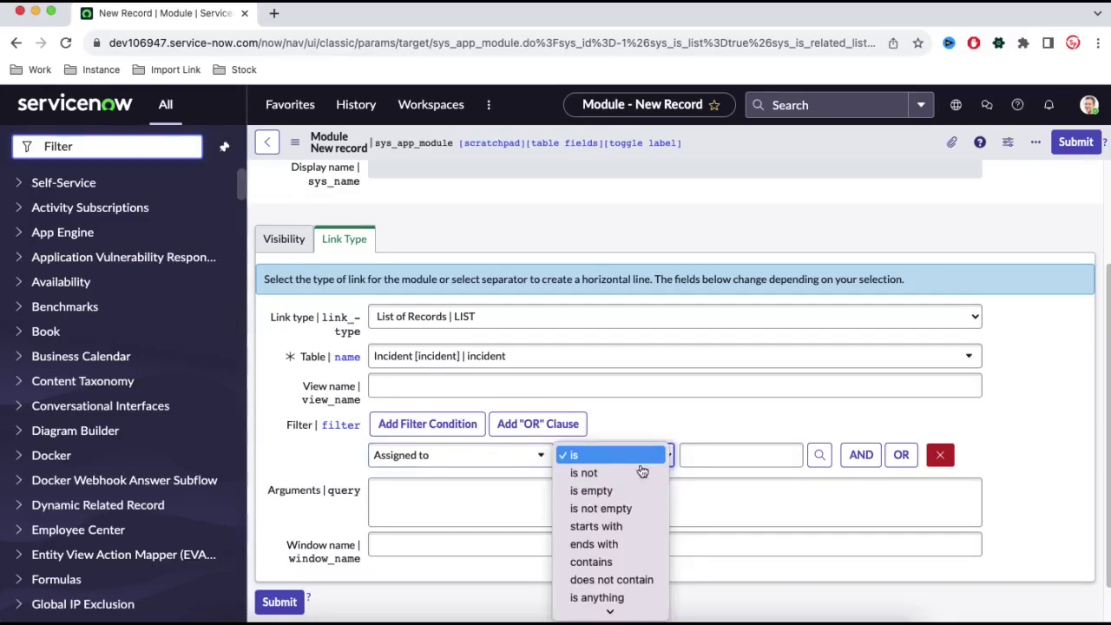
key("Escape")
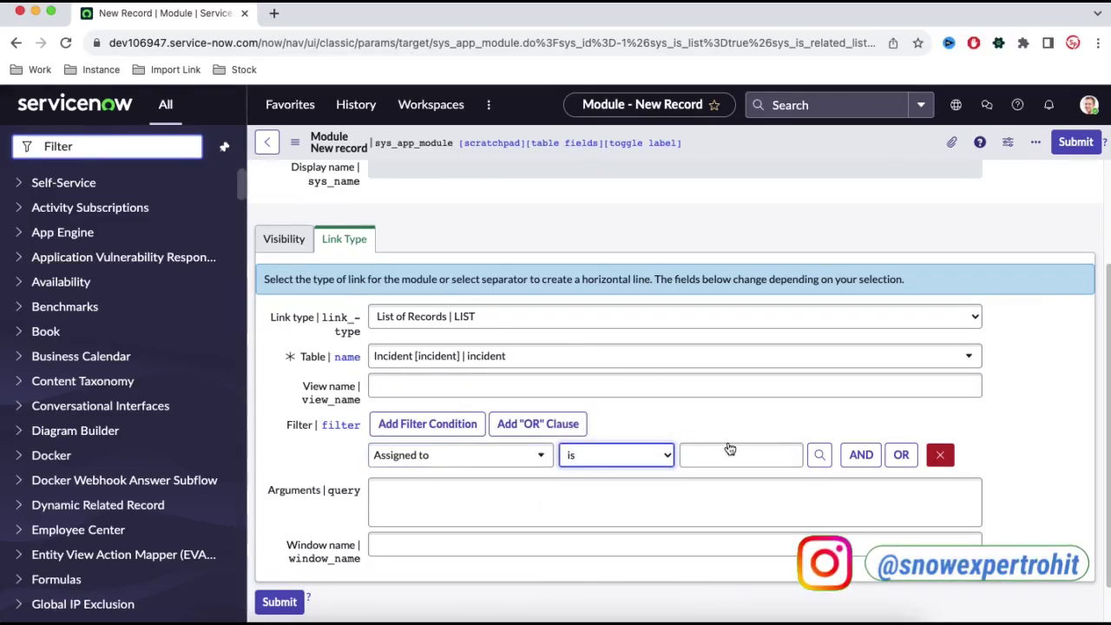
key("Down")
scroll(741, 432, "up", 2)
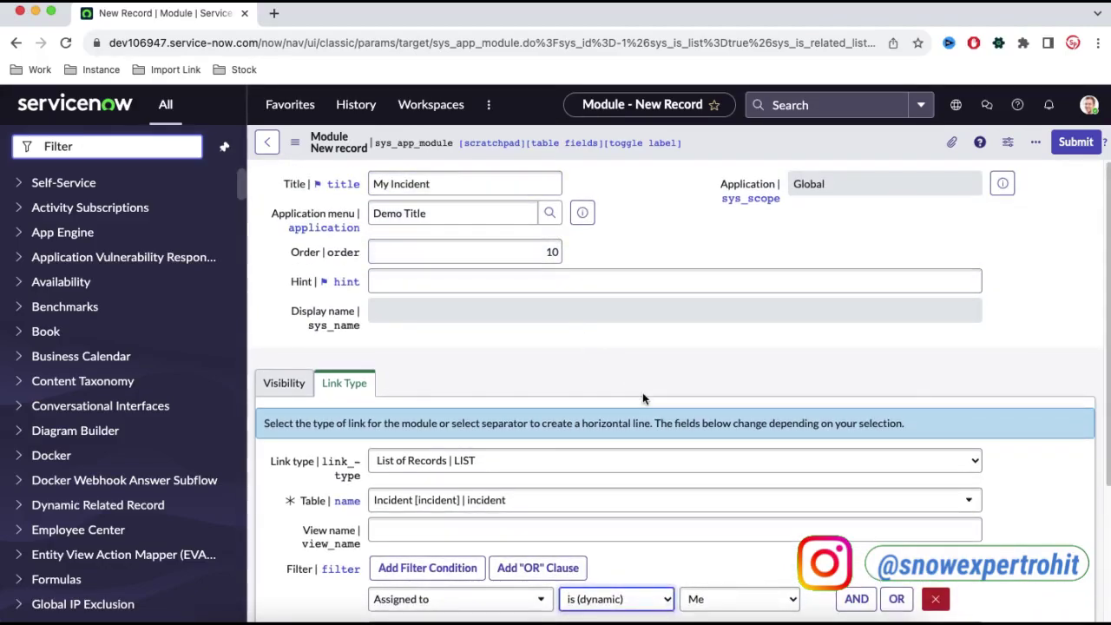
scroll(643, 393, "down", 2)
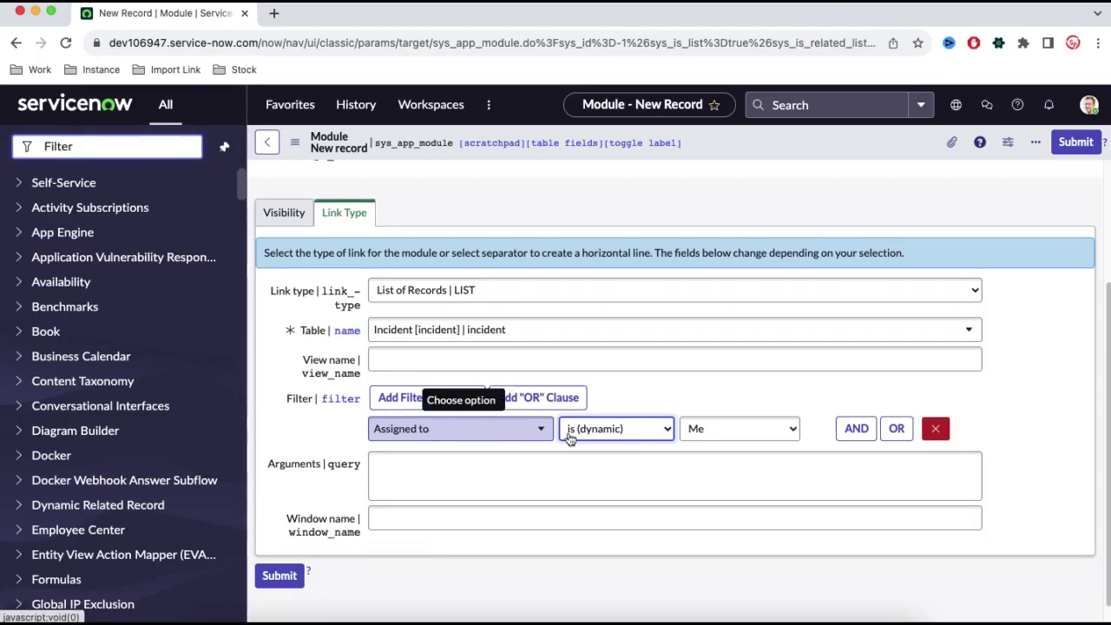
- Save the new My Incident module and stay on its record
right_click(713, 139)
left_click(721, 147)
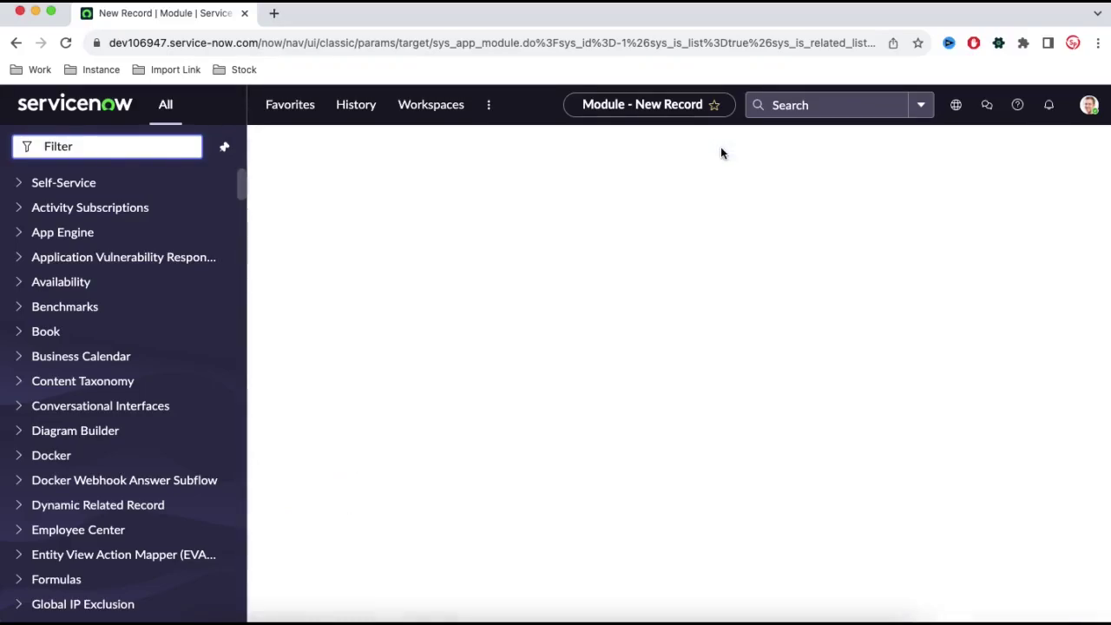
- Switch to the Untitled 2 notes in the text editor and add the lines "Application - Demo Title" and "Module - My Incident"
key("super+Tab")
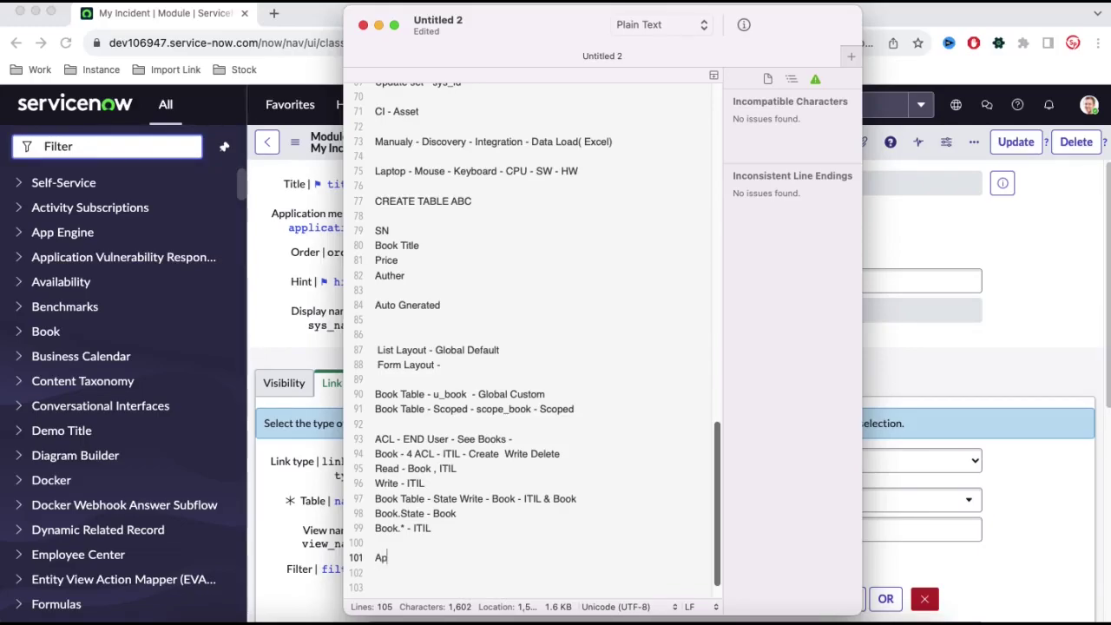
type("lic")
type("ation - Demo T")
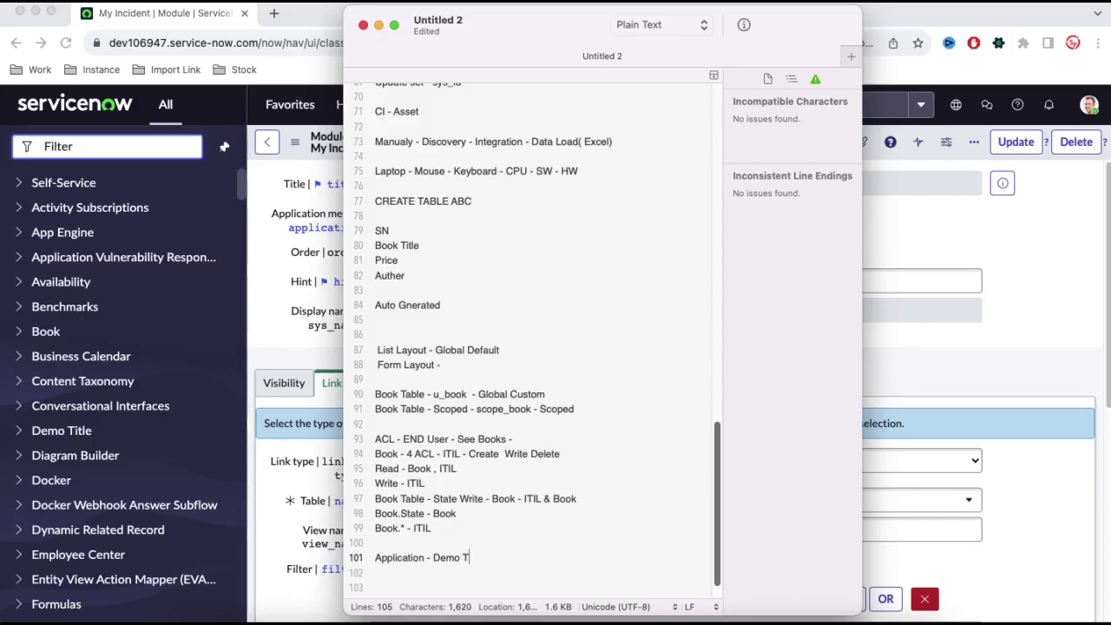
type("itle")
key("Return")
type("Module")
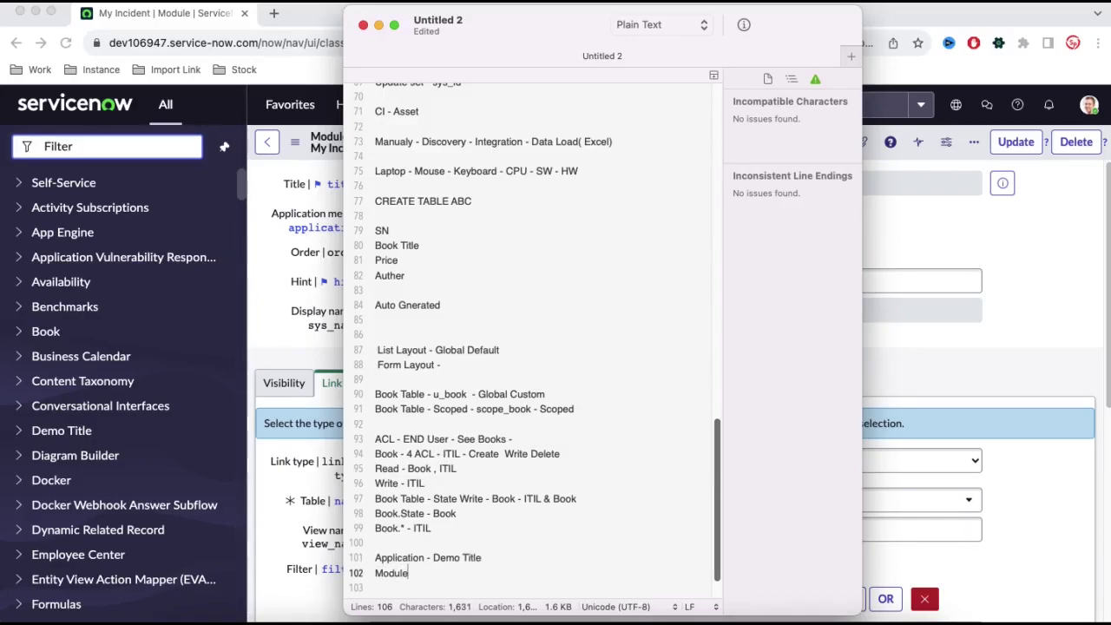
type(" - My Incident")
left_click(1007, 375)
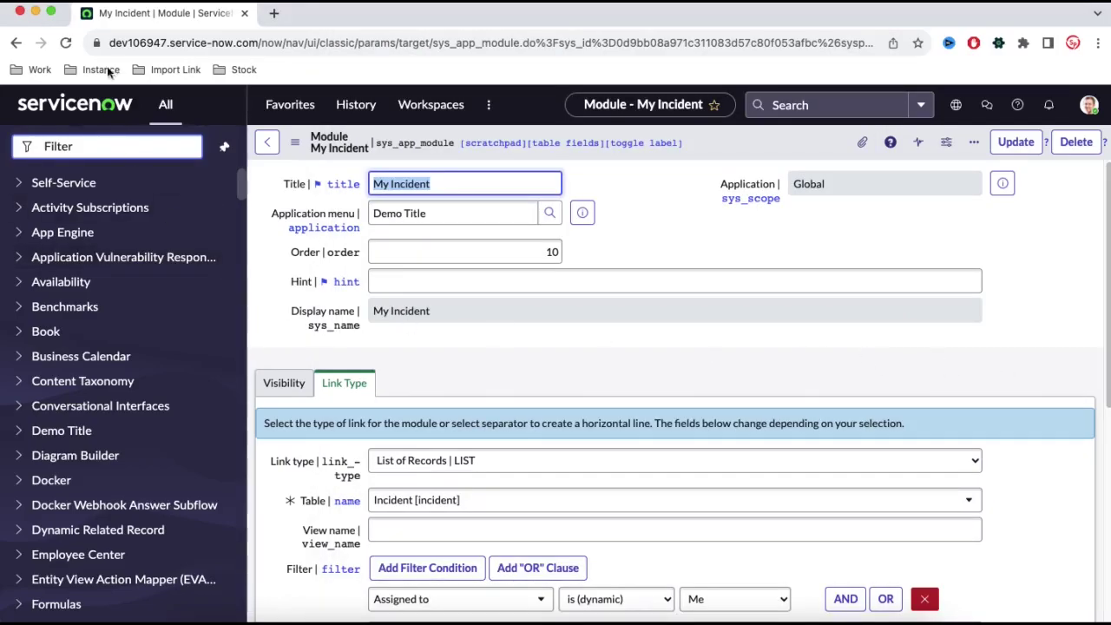
- Reload ServiceNow in the browser, search the navigator for demo, and open the My Incident module under Demo Title
left_click(65, 42)
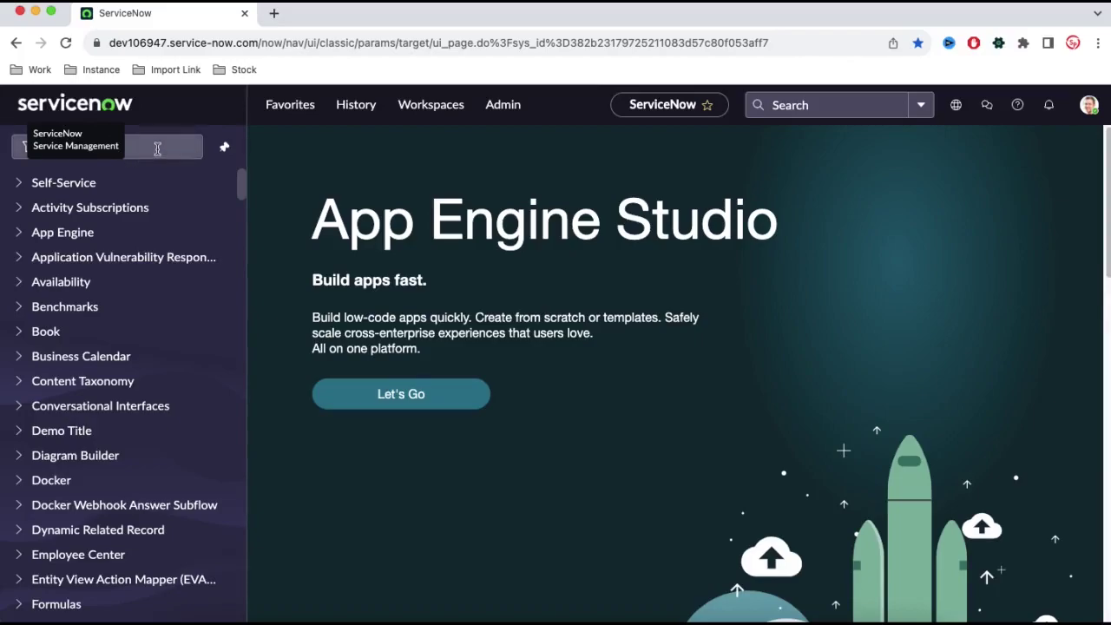
left_click(158, 147)
type("demo")
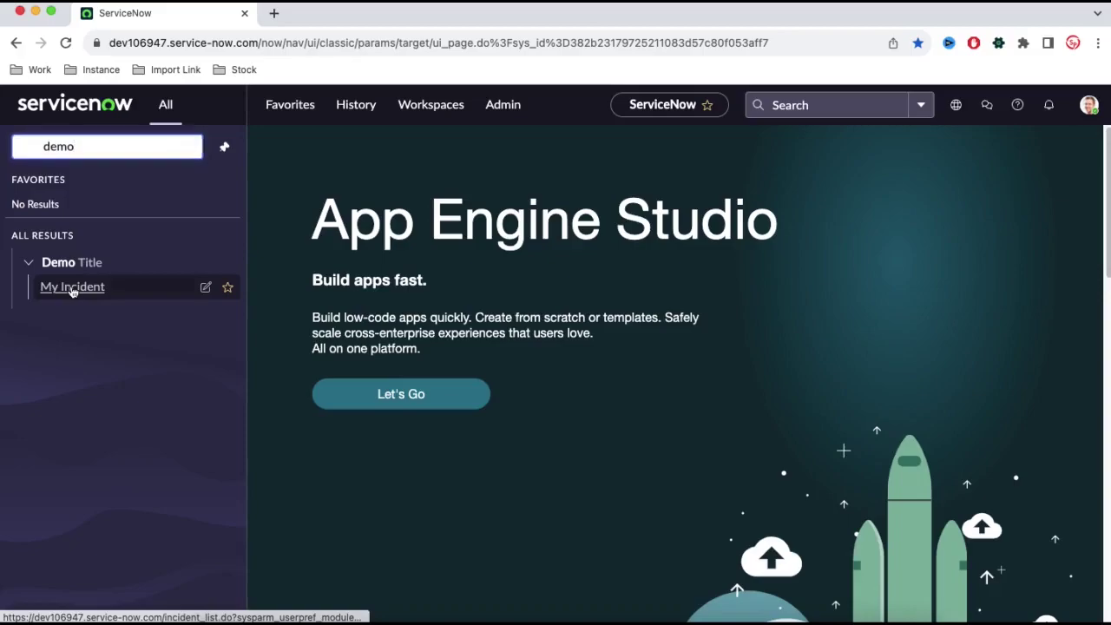
left_click(72, 289)
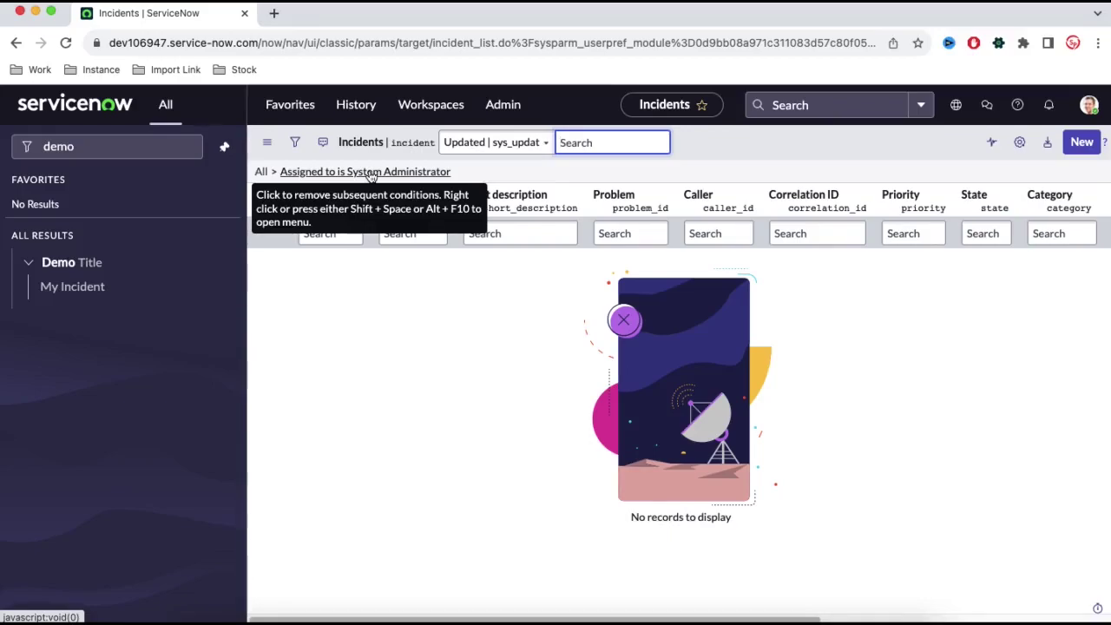
- Clear the navigator filter and look through the full list of applications, collapsing System Definition
left_click(191, 146)
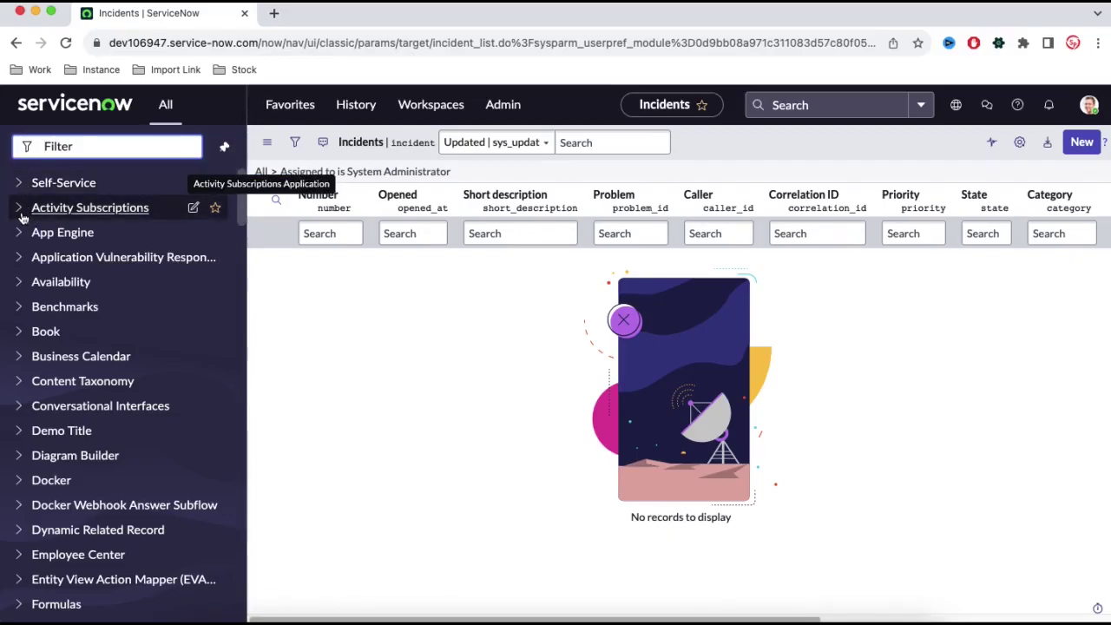
left_click(252, 612)
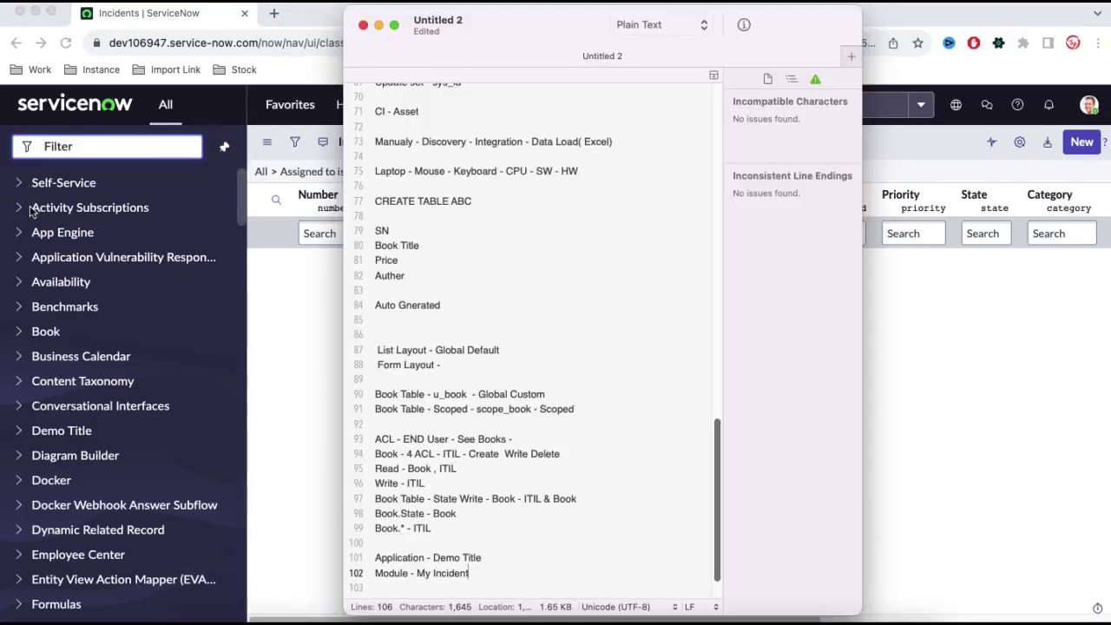
left_click(278, 308)
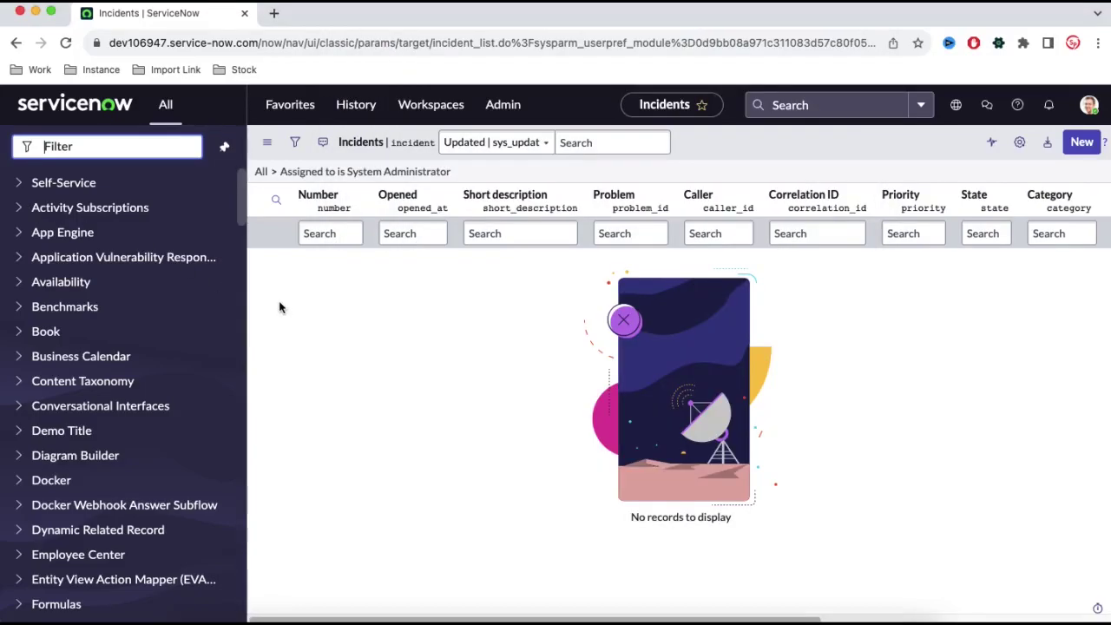
scroll(171, 297, "down", 15)
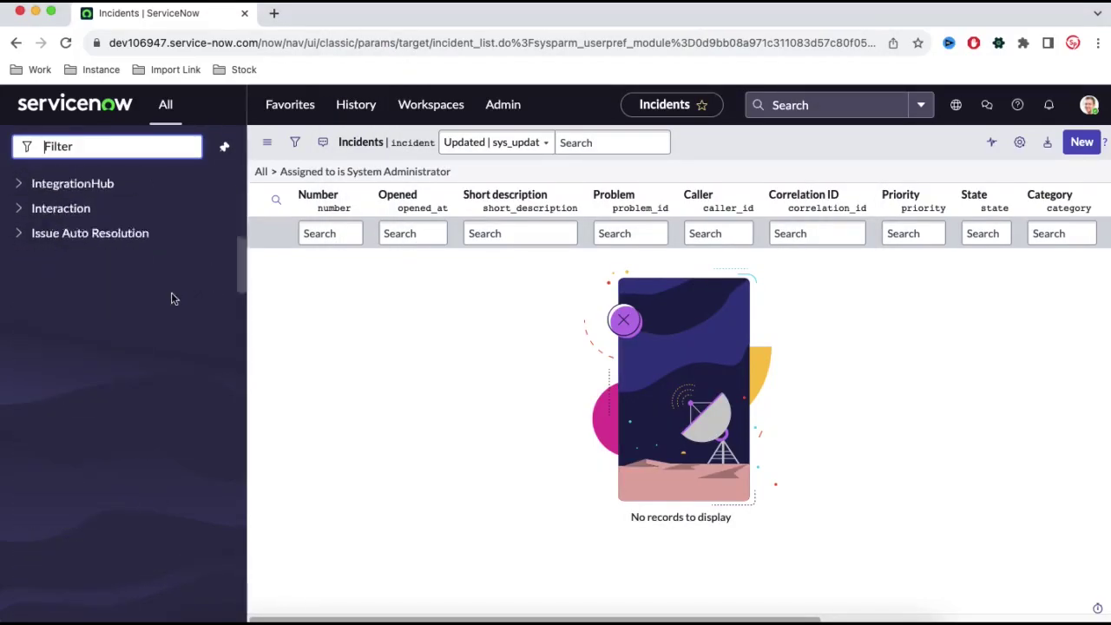
scroll(173, 300, "down", 15)
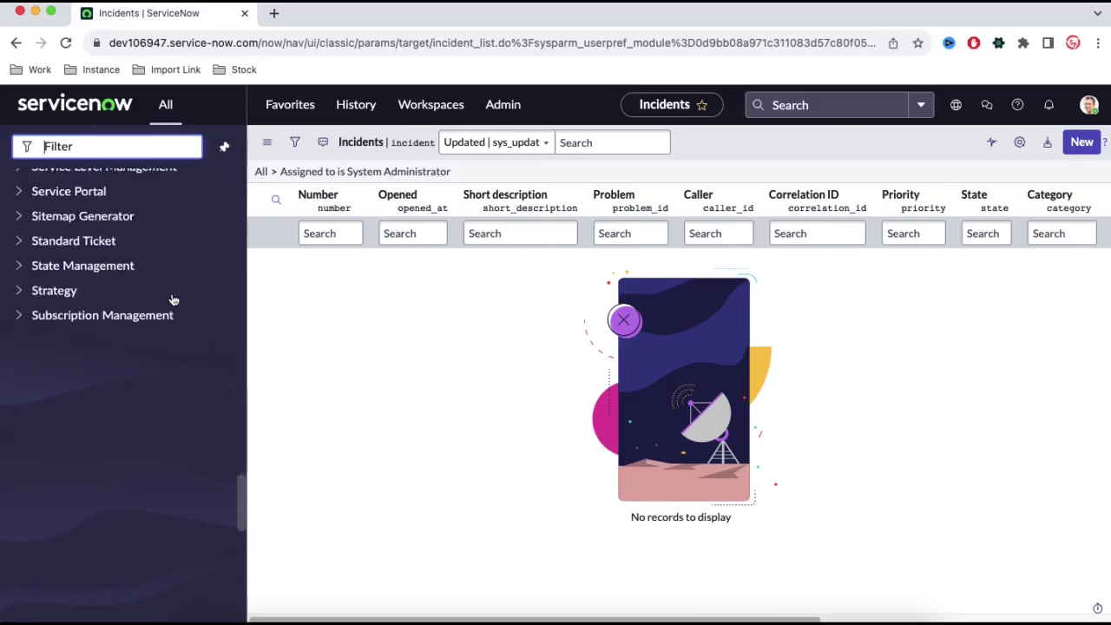
scroll(173, 300, "up", 8)
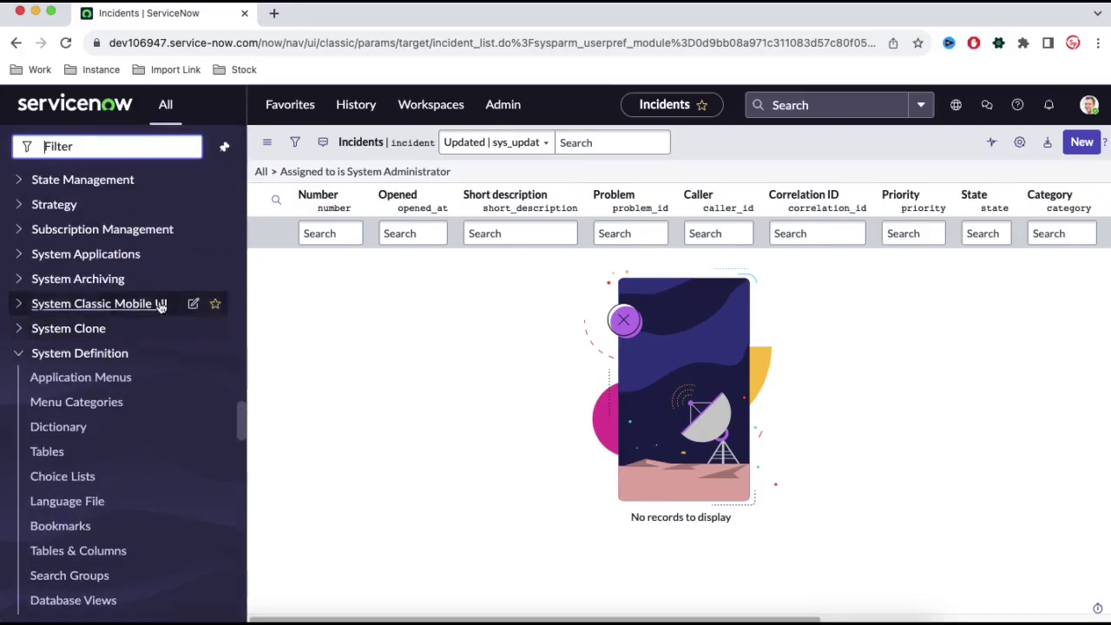
left_click(20, 355)
scroll(134, 370, "down", 15)
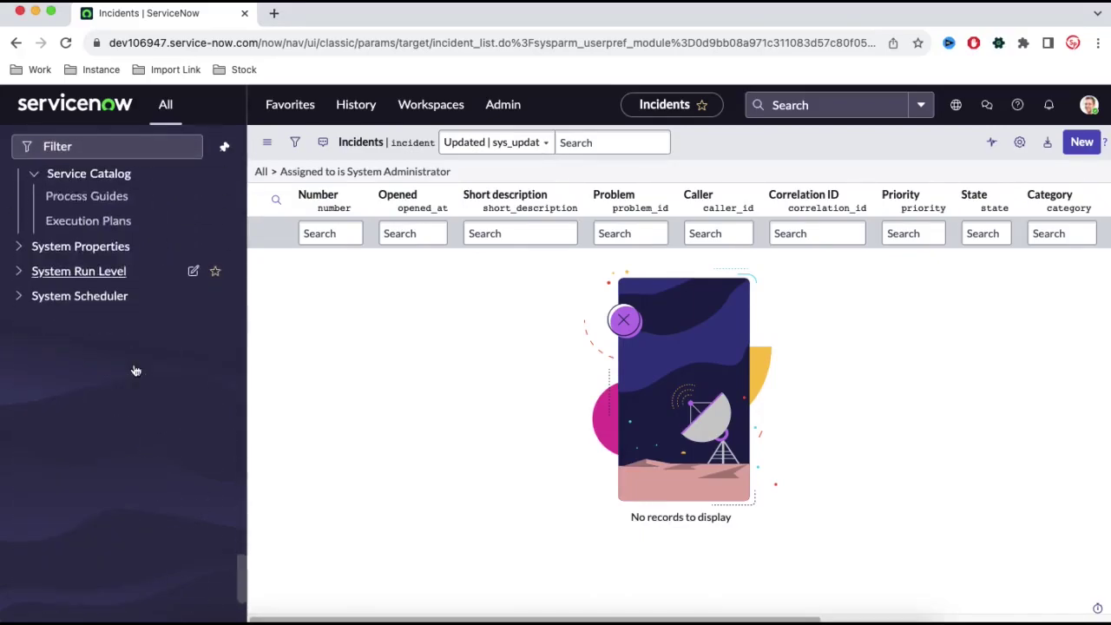
scroll(135, 371, "up", 15)
left_click(79, 150)
type("system")
key("BackSpace")
key("BackSpace")
key("BackSpace")
key("BackSpace")
key("BackSpace")
key("BackSpace")
- Search the navigator for "application me" and open Application Menus under System Definition
type("app")
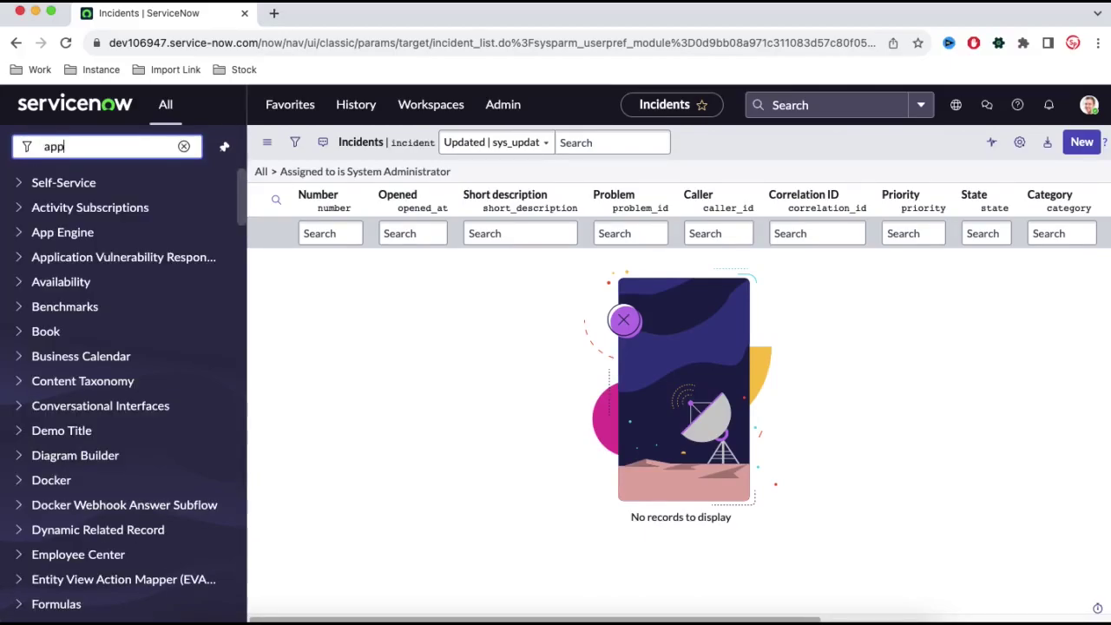
type("lication me")
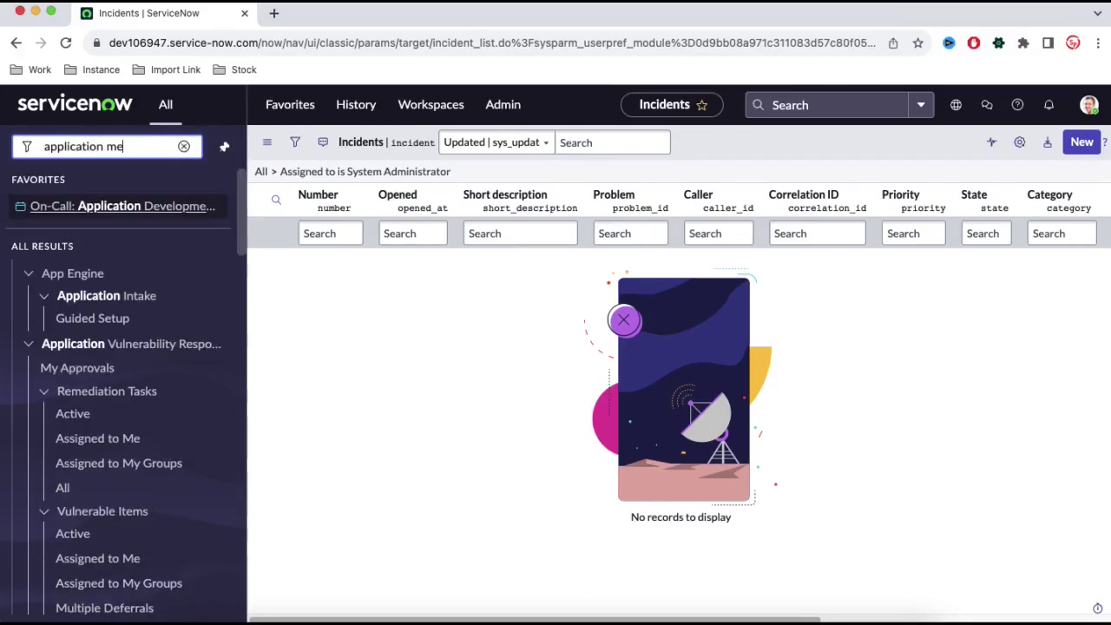
left_click(148, 296)
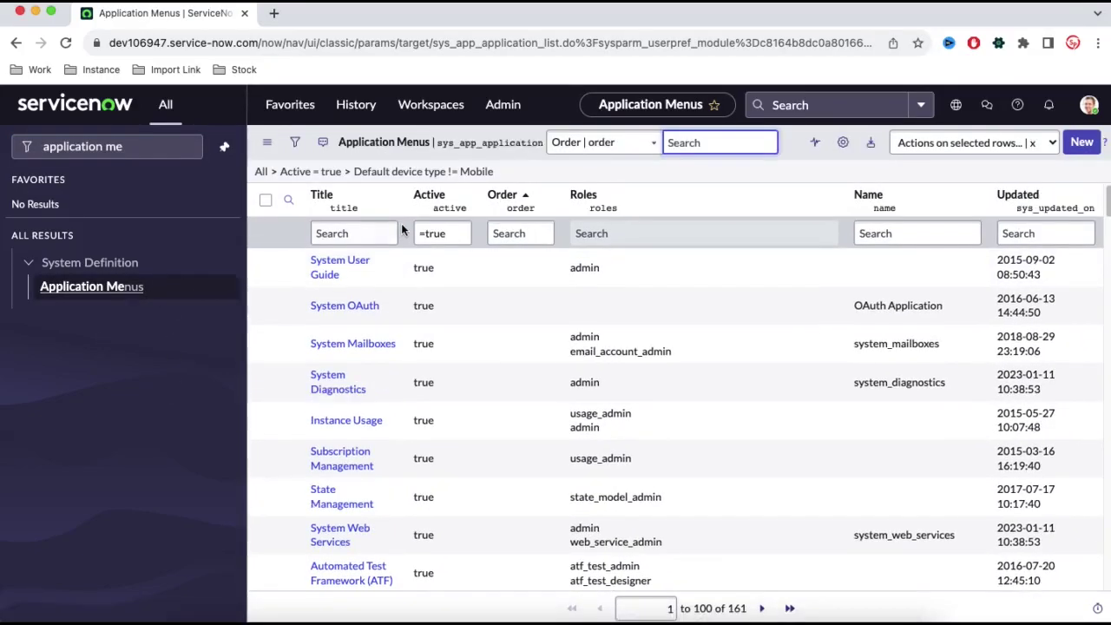
- Clear the navigator filter and search the application menu titles for self to check the order of Self-Service
left_click(352, 233)
left_click(104, 146)
key("ctrl+a")
key("BackSpace")
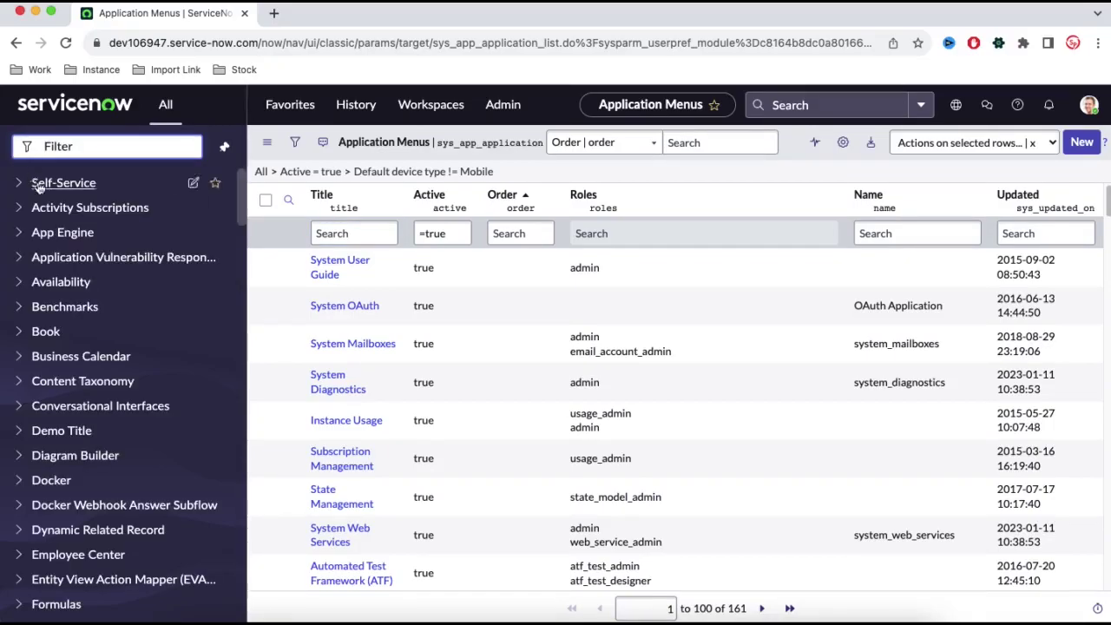
left_click(345, 233)
type("self")
key("Return")
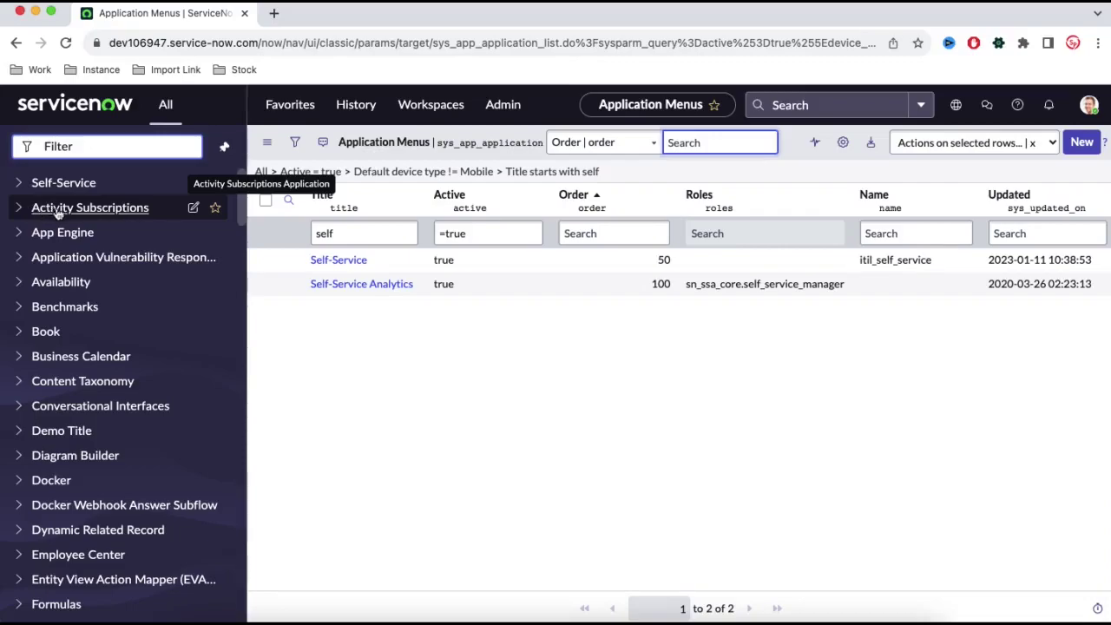
- Search the application menu titles for activity and check the order of Activity Subscriptions
left_click(314, 234)
type("ac")
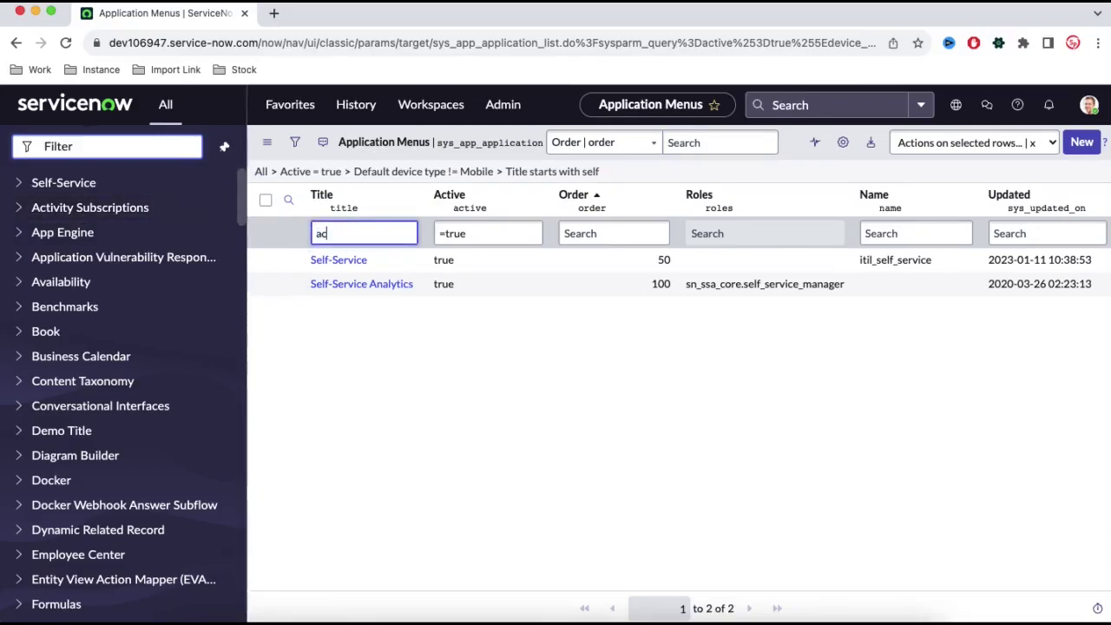
type("tivity")
key("Return")
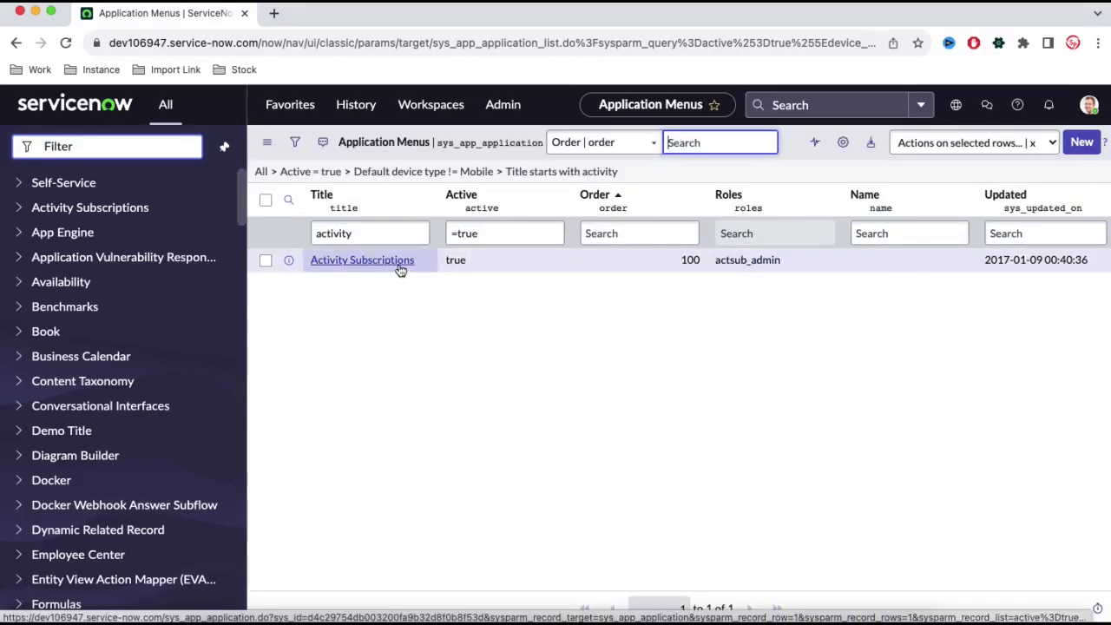
left_click(677, 265)
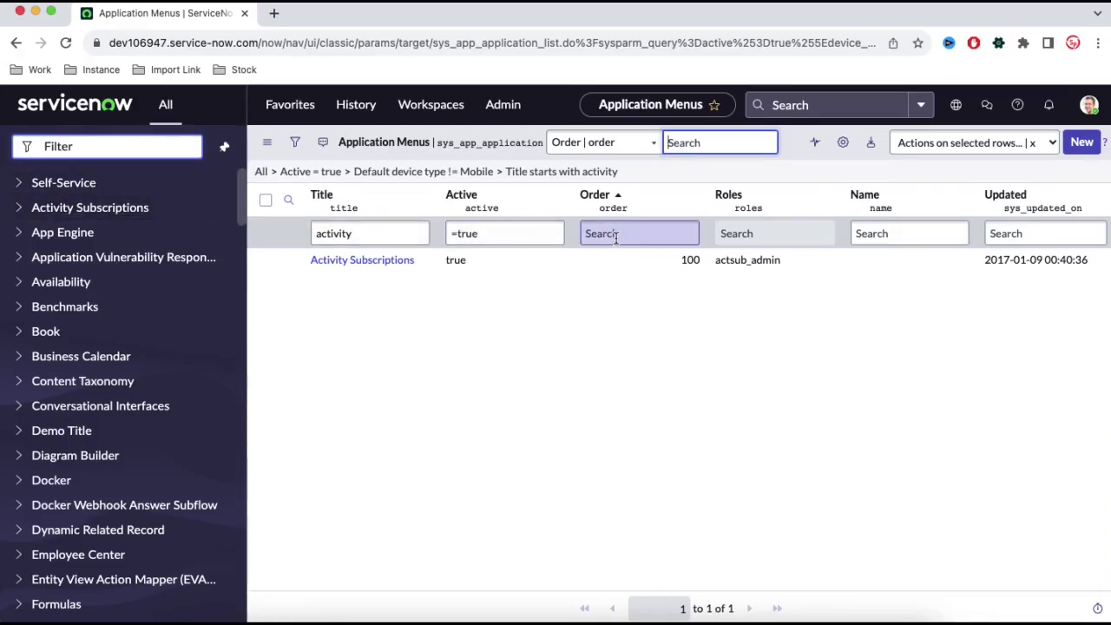
- Search the application menu titles for dem and set the order of Demo Title to 70
left_click_drag(395, 233, 285, 237)
type("dem")
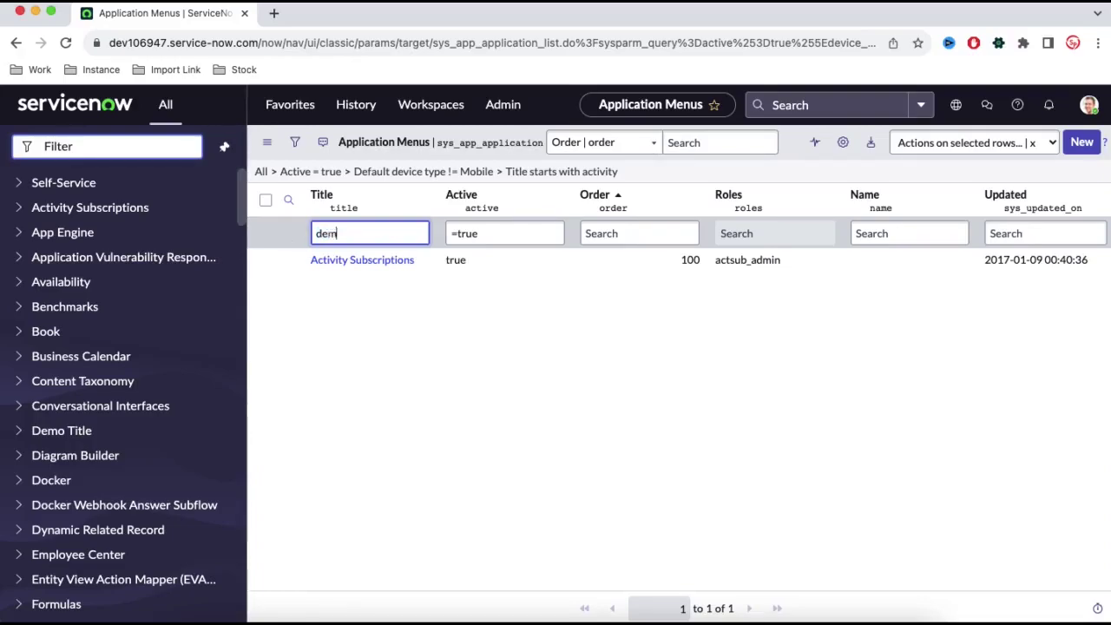
key("Return")
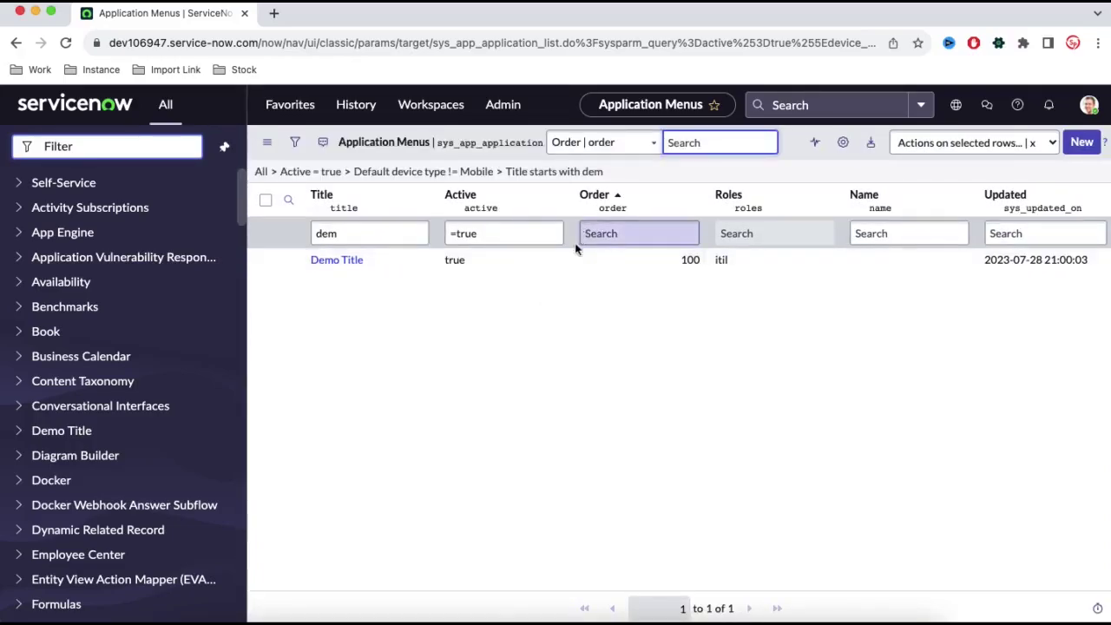
left_click(667, 268)
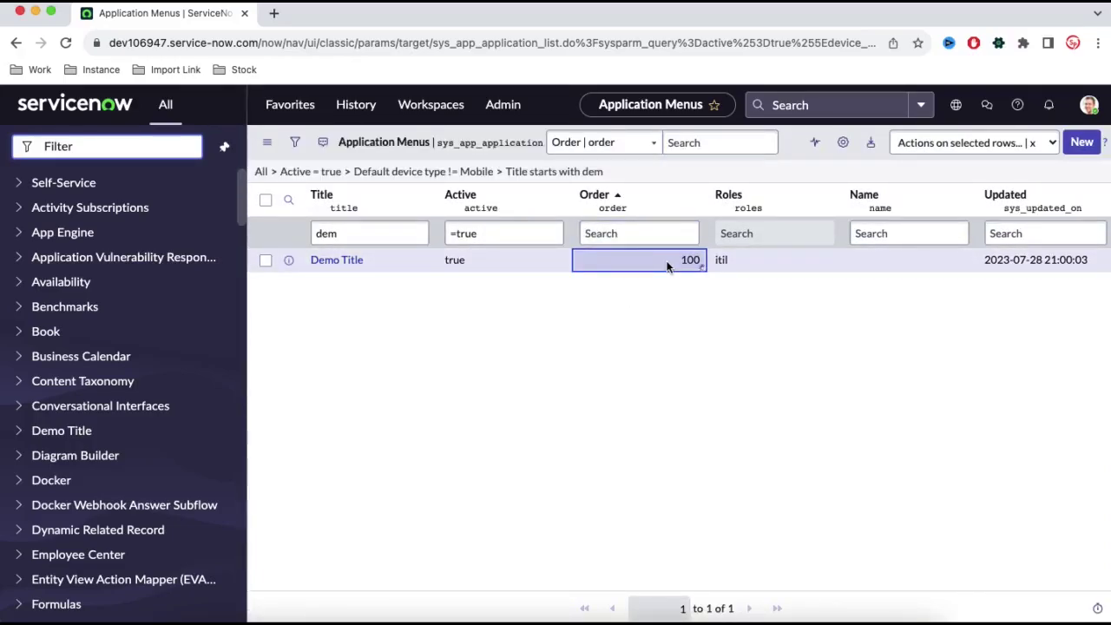
double_click(668, 268)
type("70")
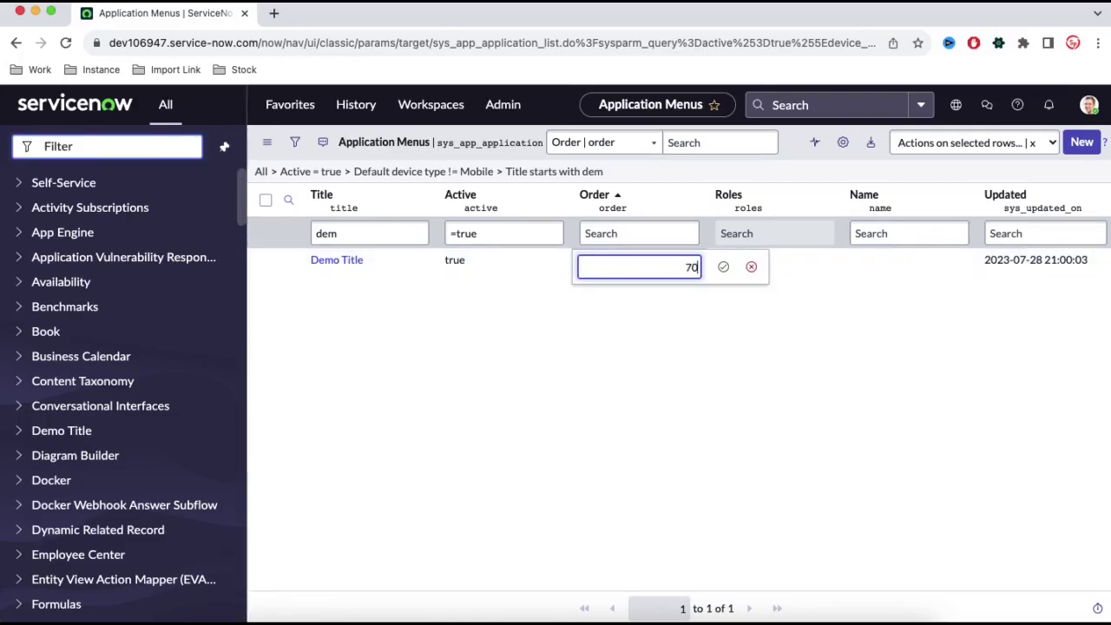
key("Return")
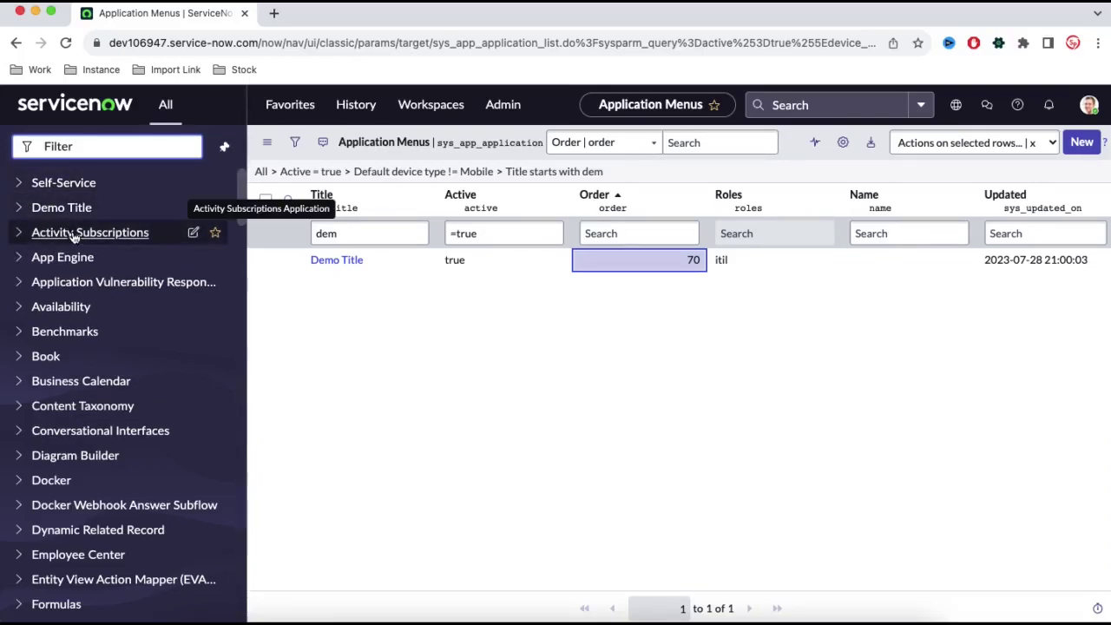
- Expand Demo Title in the navigator to check its position and its modules
left_click(23, 212)
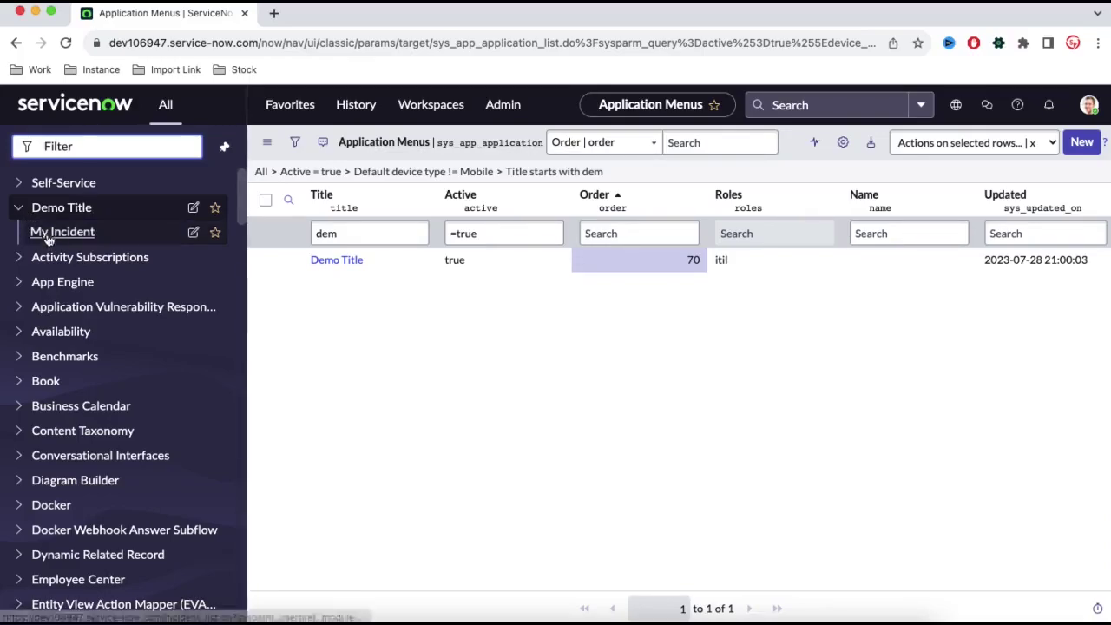
left_click(52, 108)
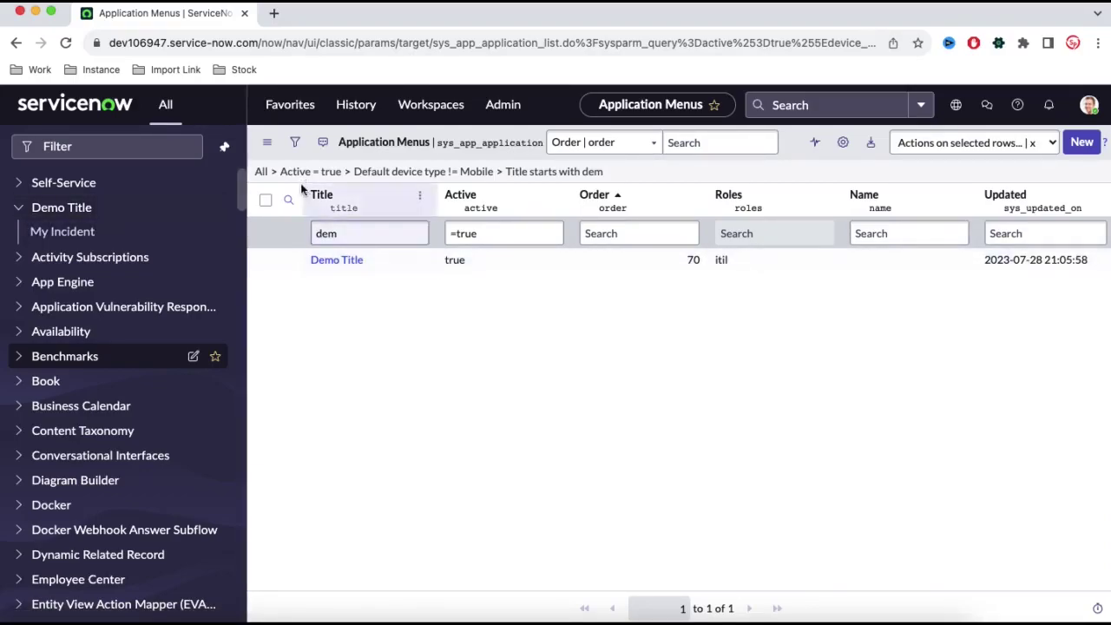
left_click(381, 260)
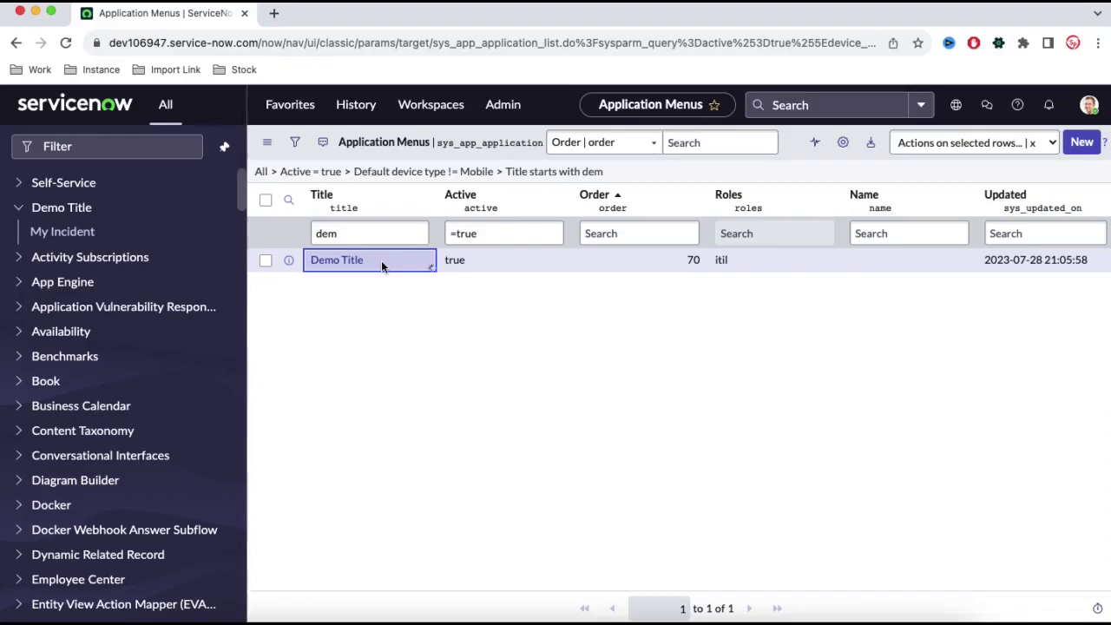
double_click(381, 260)
left_click(482, 268)
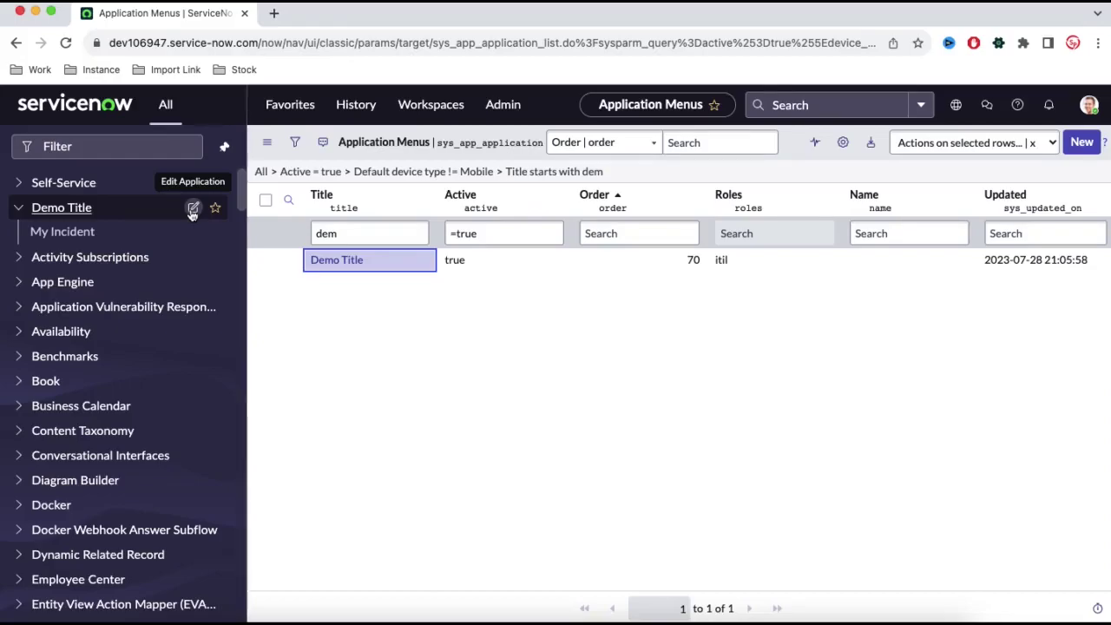
- Open the Demo Title application menu for editing, change its title to Demo Class and save the record
left_click(192, 209)
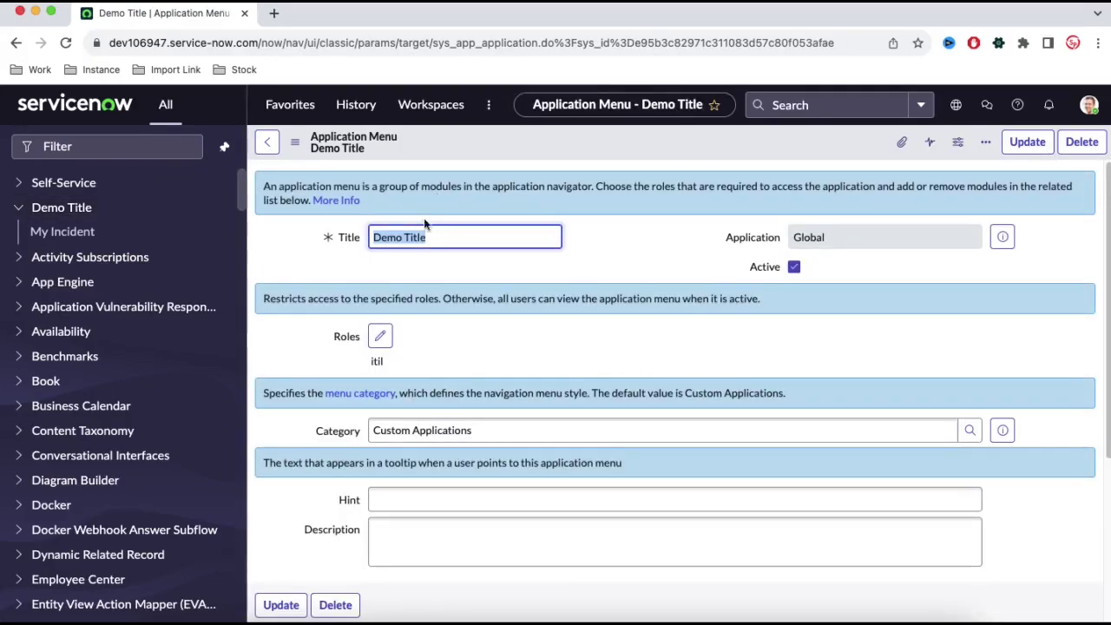
double_click(460, 238)
left_click(472, 242)
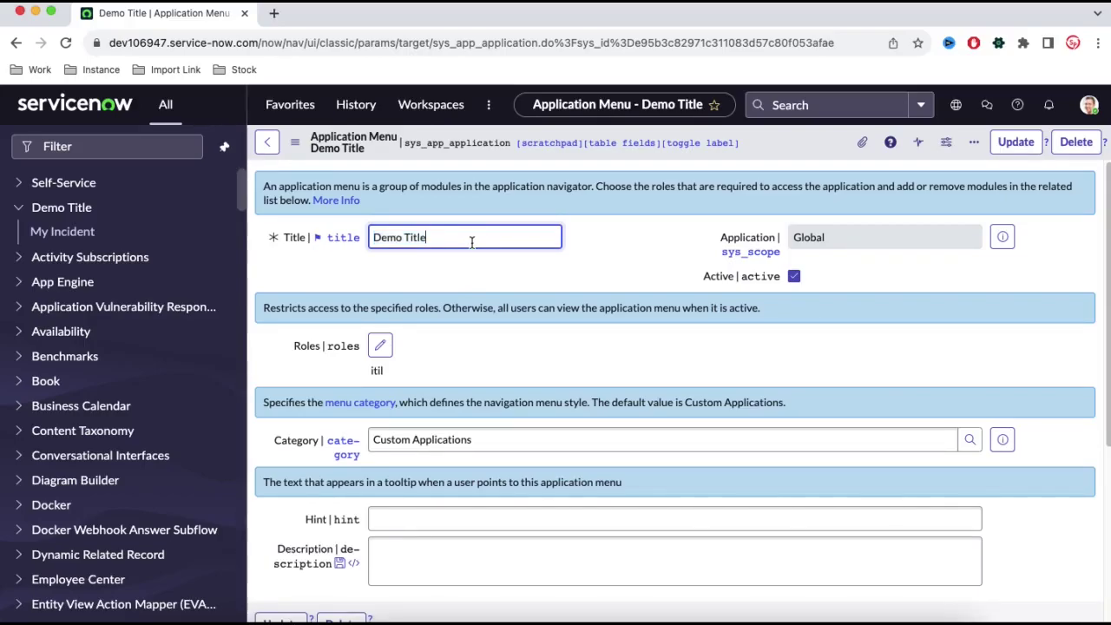
left_click_drag(471, 242, 352, 241)
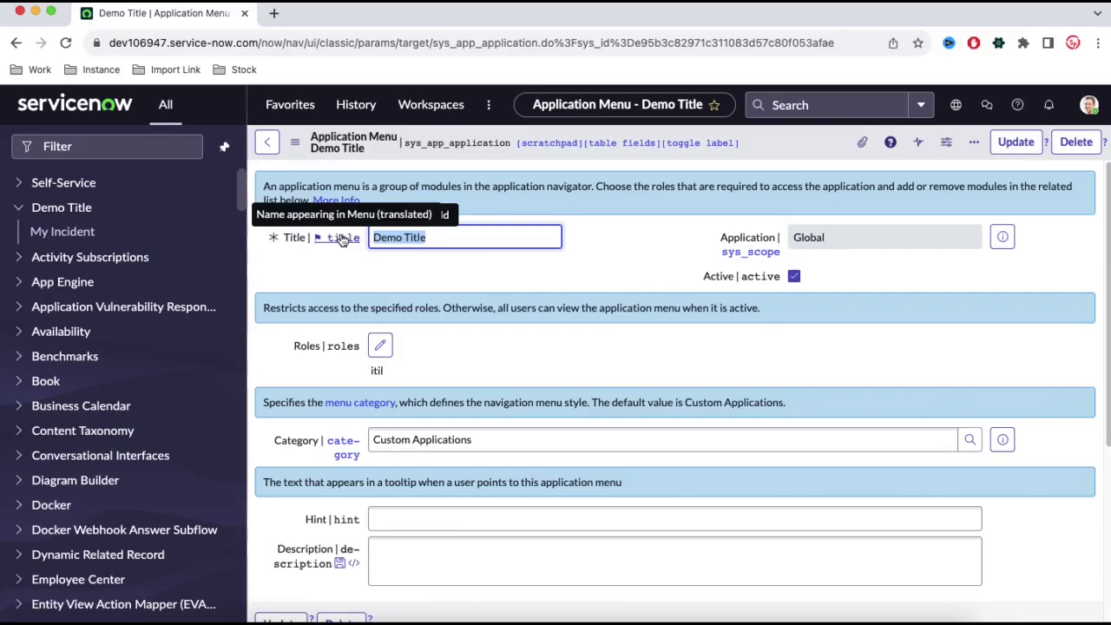
key("Right")
type("C")
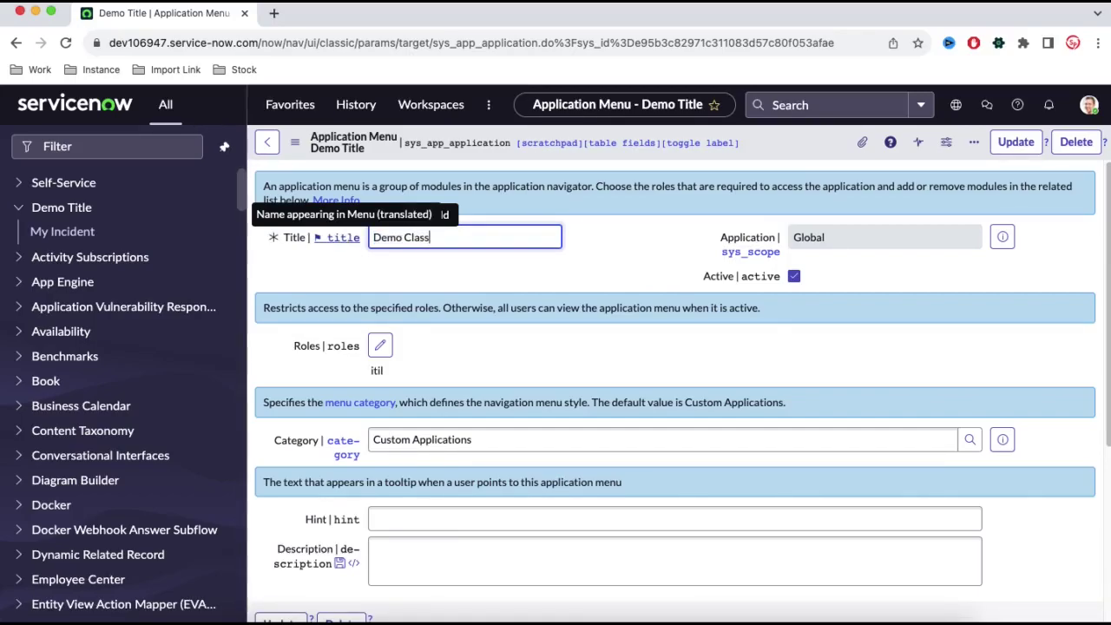
right_click(779, 150)
left_click(793, 159)
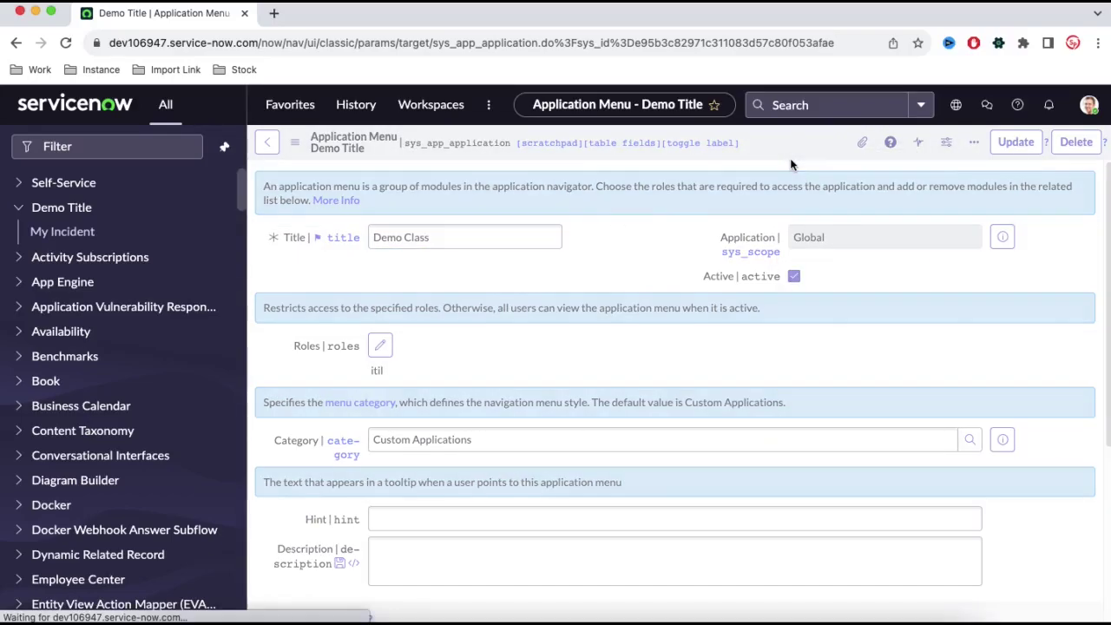
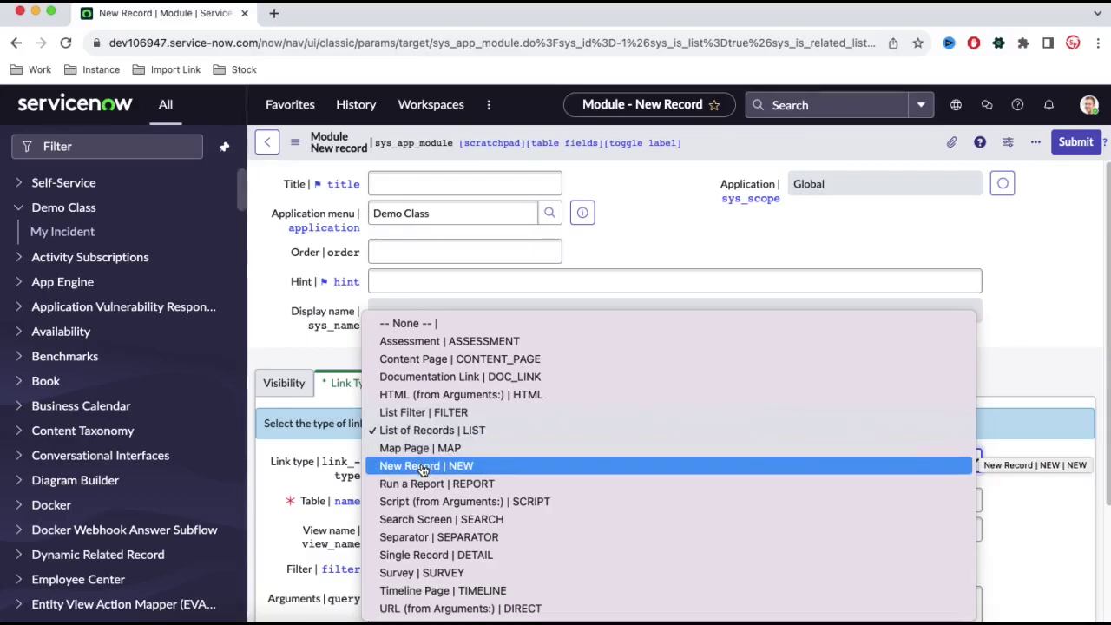
- Set the new Demo Class module's link type to New Record and its title to Create New Book
left_click(423, 468)
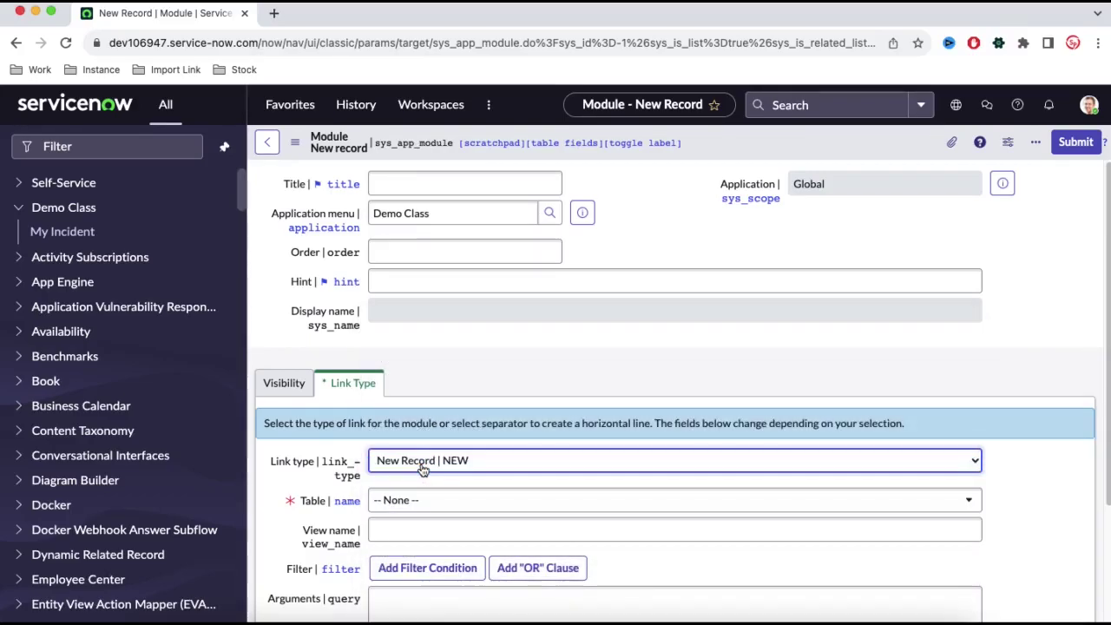
scroll(576, 368, "down", 3)
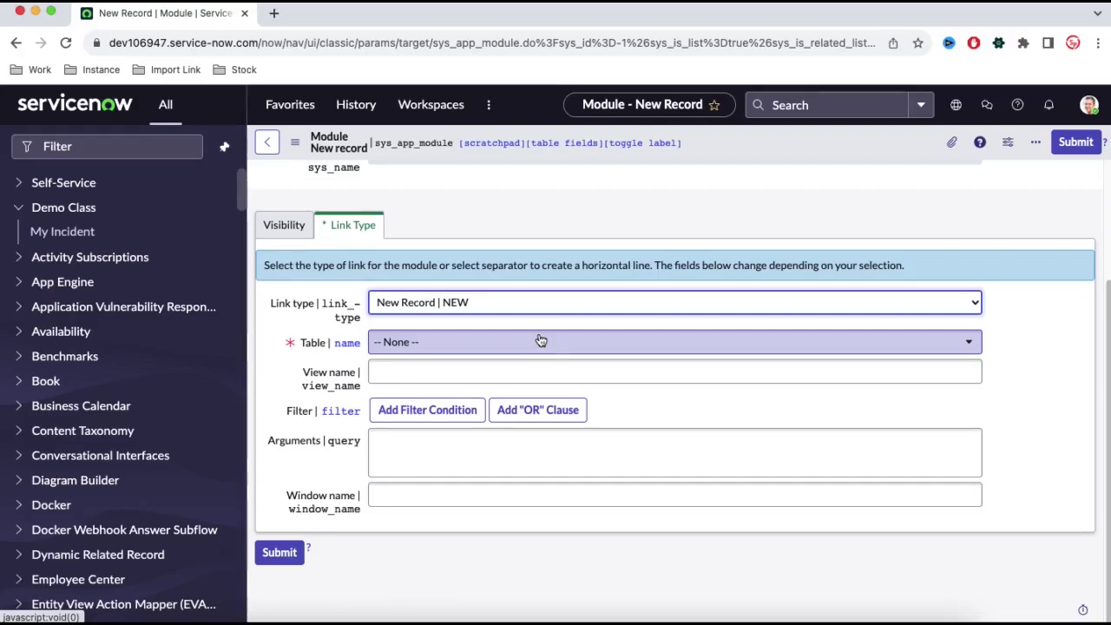
scroll(521, 330, "up", 3)
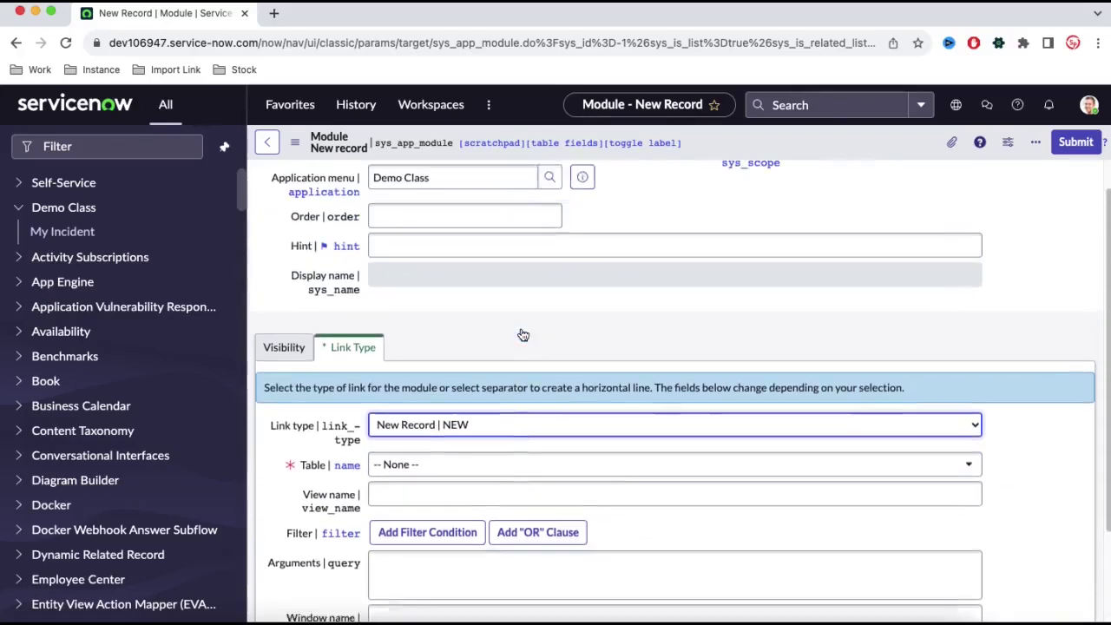
scroll(524, 335, "up", 1)
left_click(410, 181)
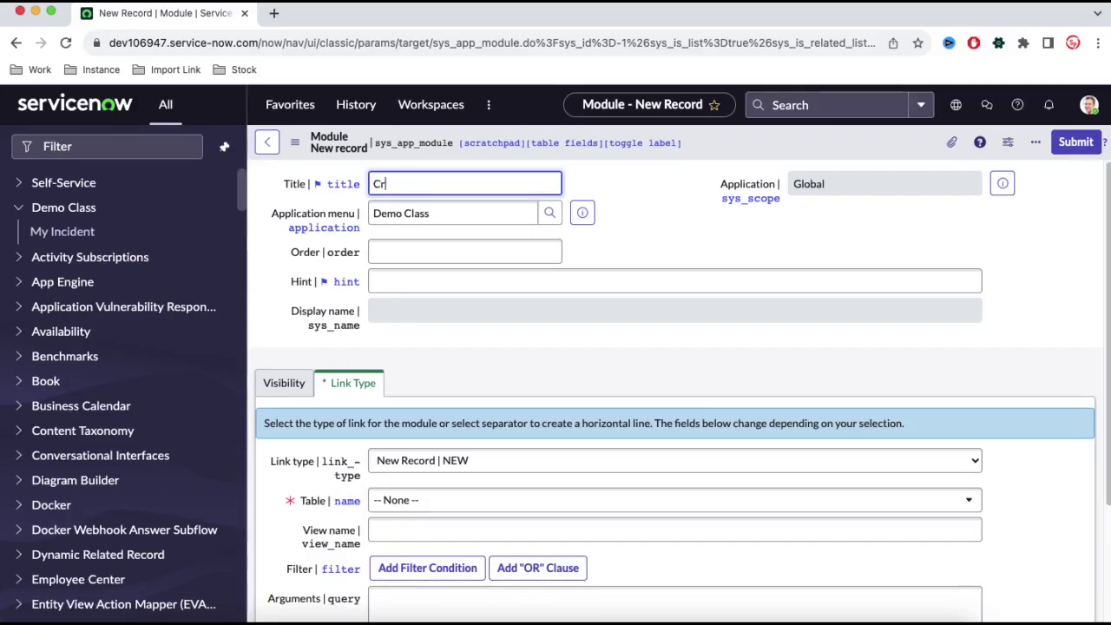
type("Create New Book")
- Set the module's table to Book [u_book] and save the module
left_click(402, 498)
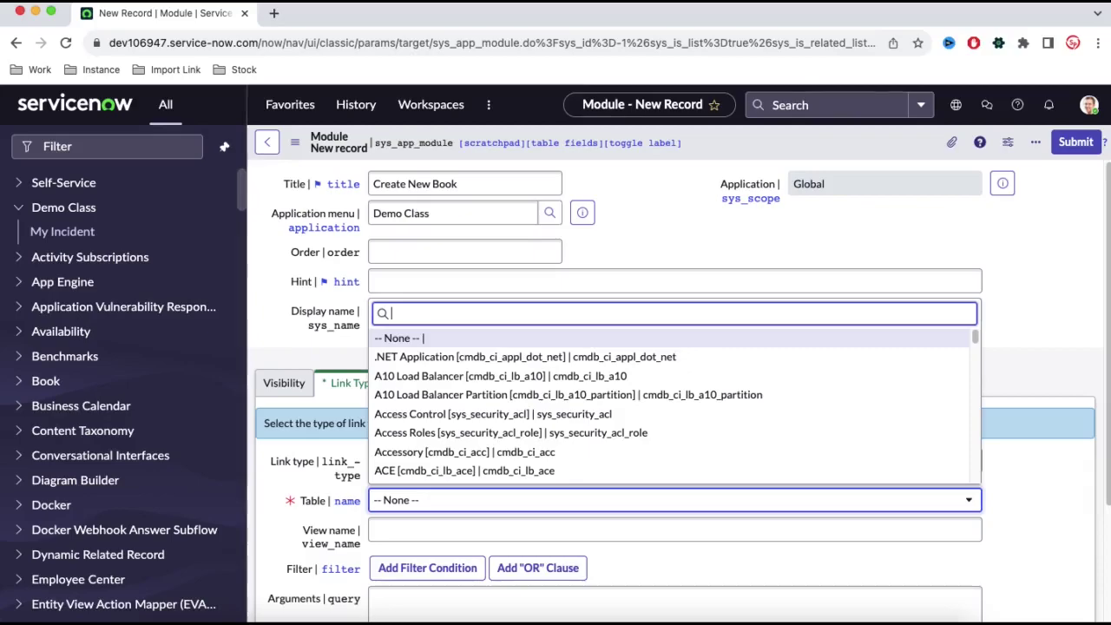
type("book")
left_click(429, 383)
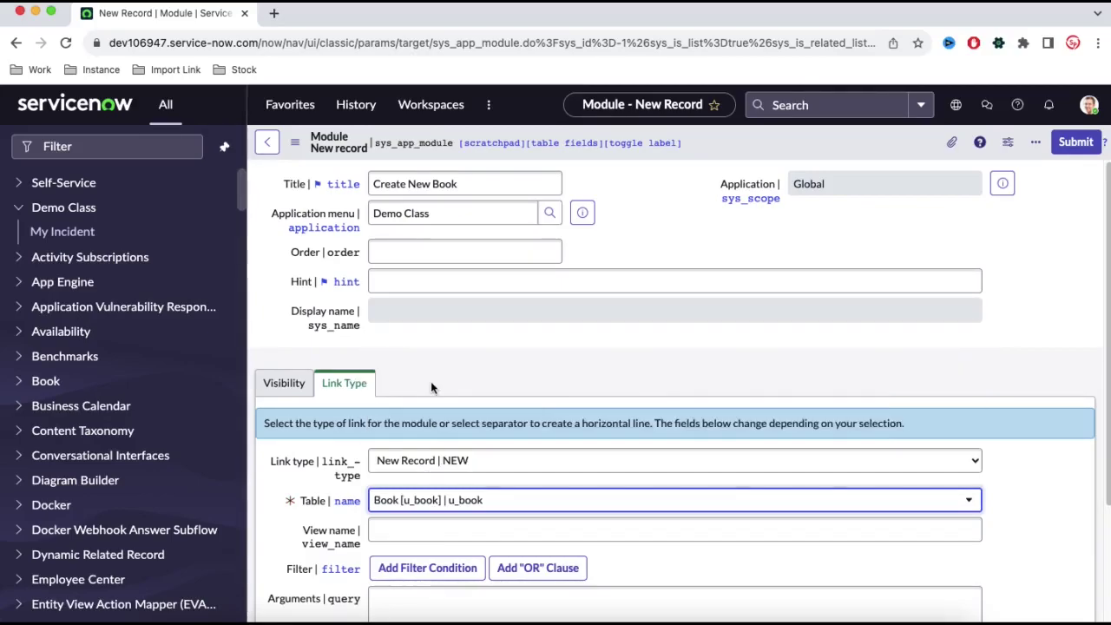
scroll(580, 452, "down", 3)
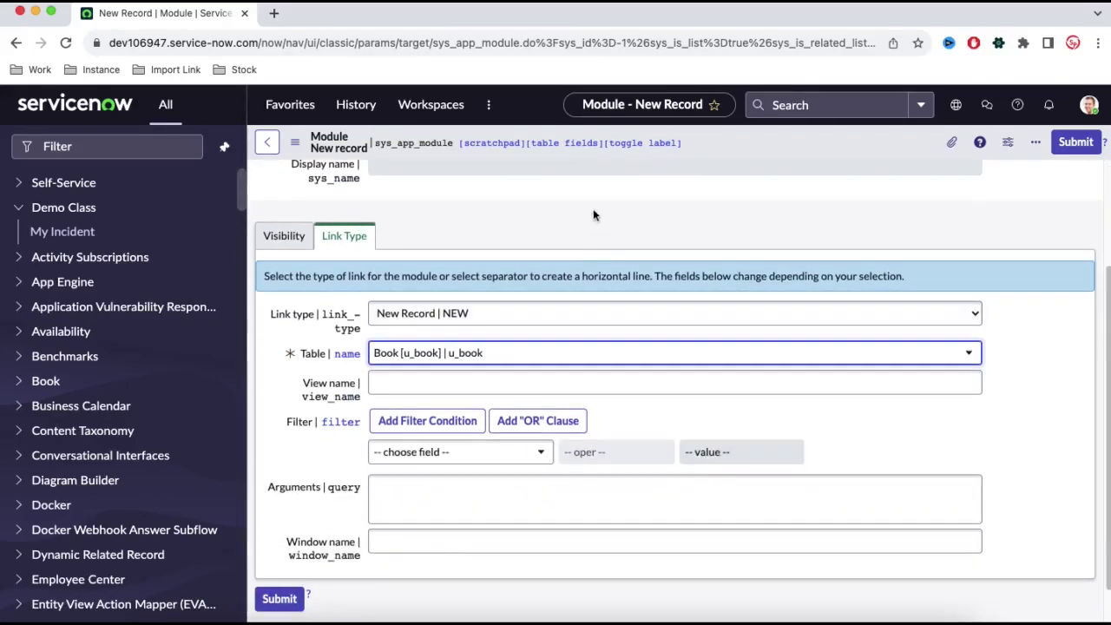
right_click(713, 152)
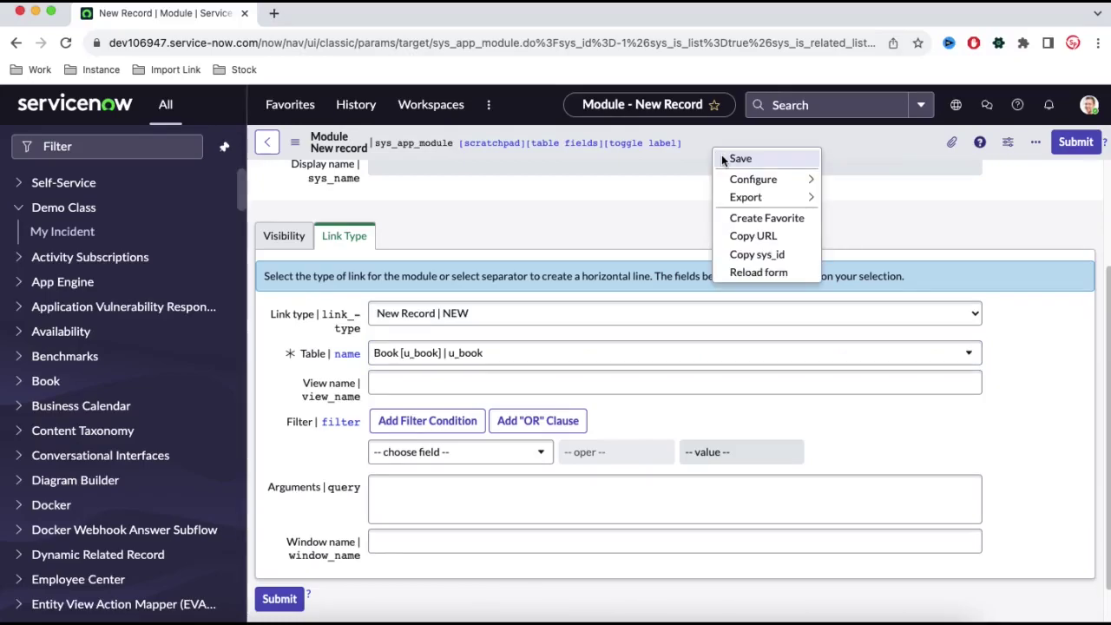
left_click(723, 159)
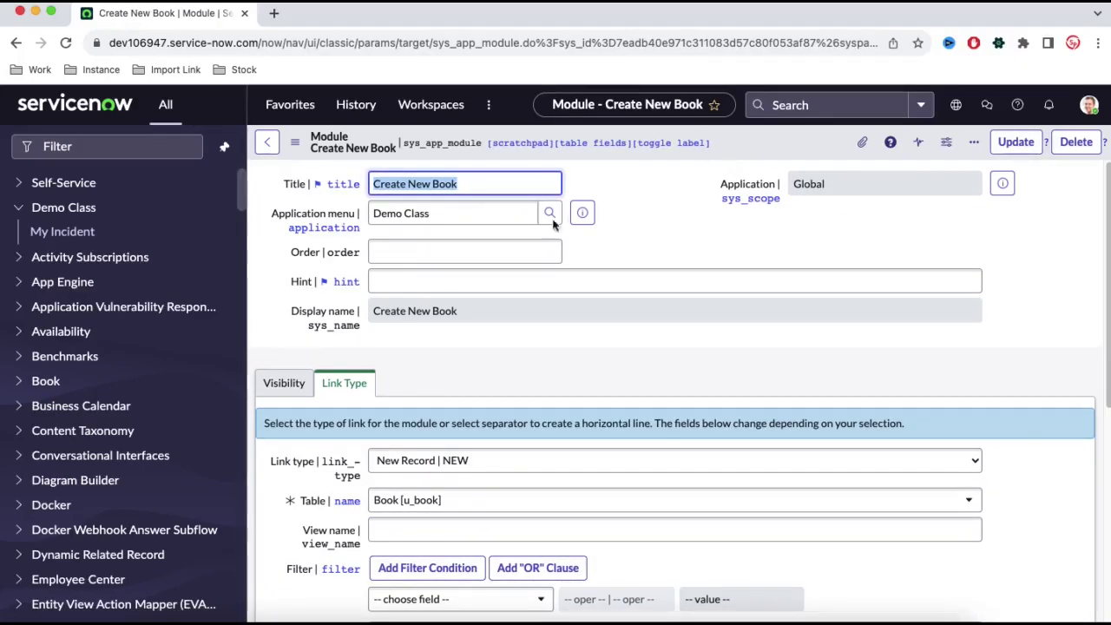
- Set the order of the Create New Book module to 20 and save it
left_click(514, 252)
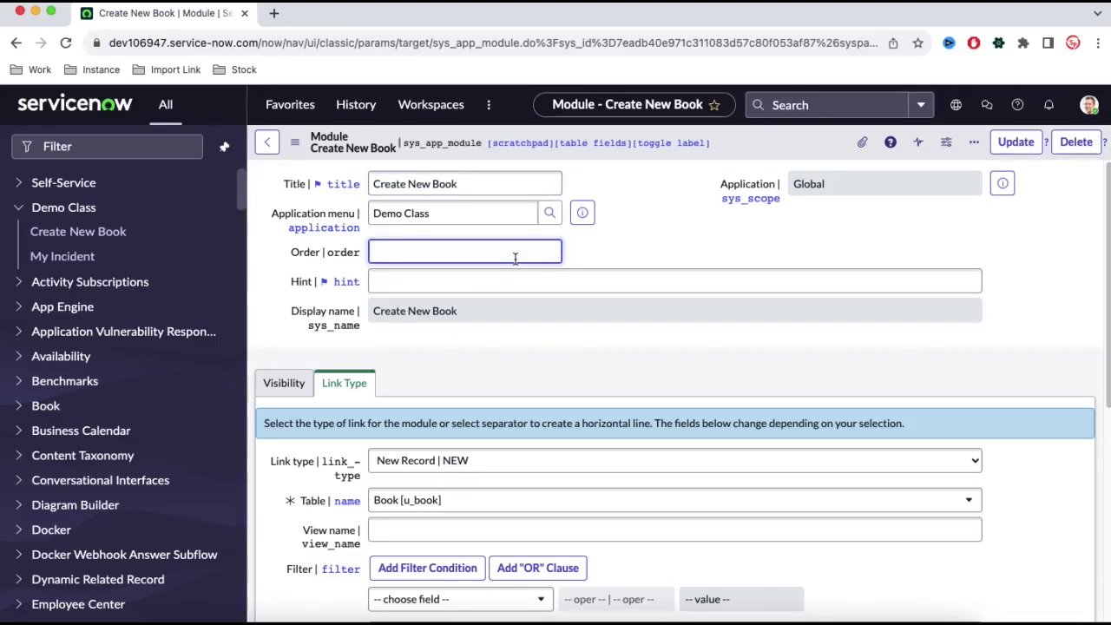
type("20")
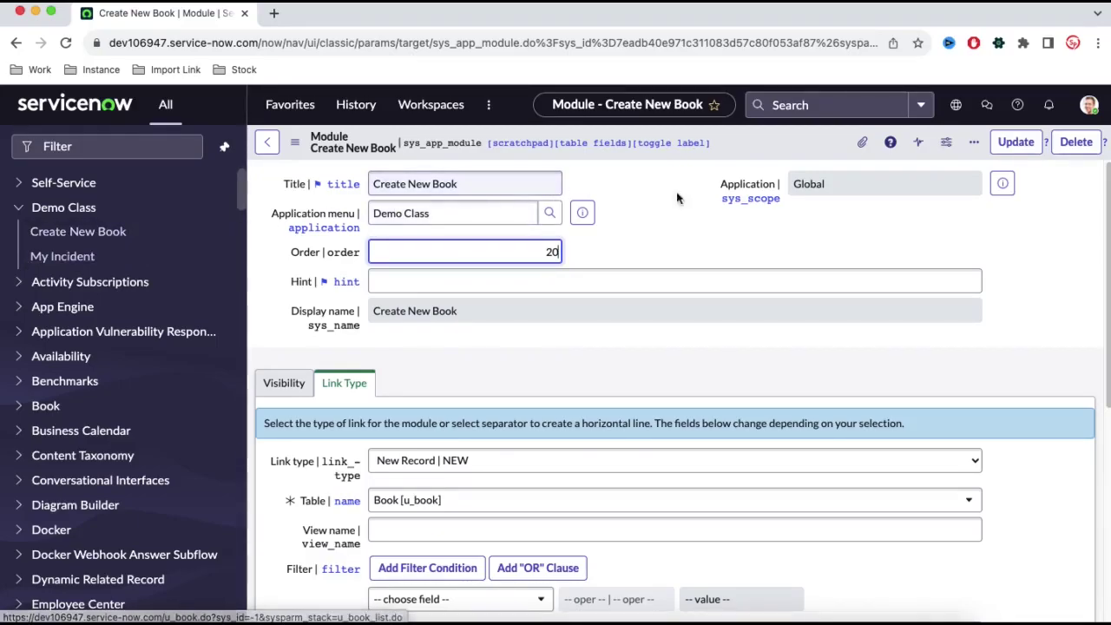
right_click(763, 152)
left_click(767, 157)
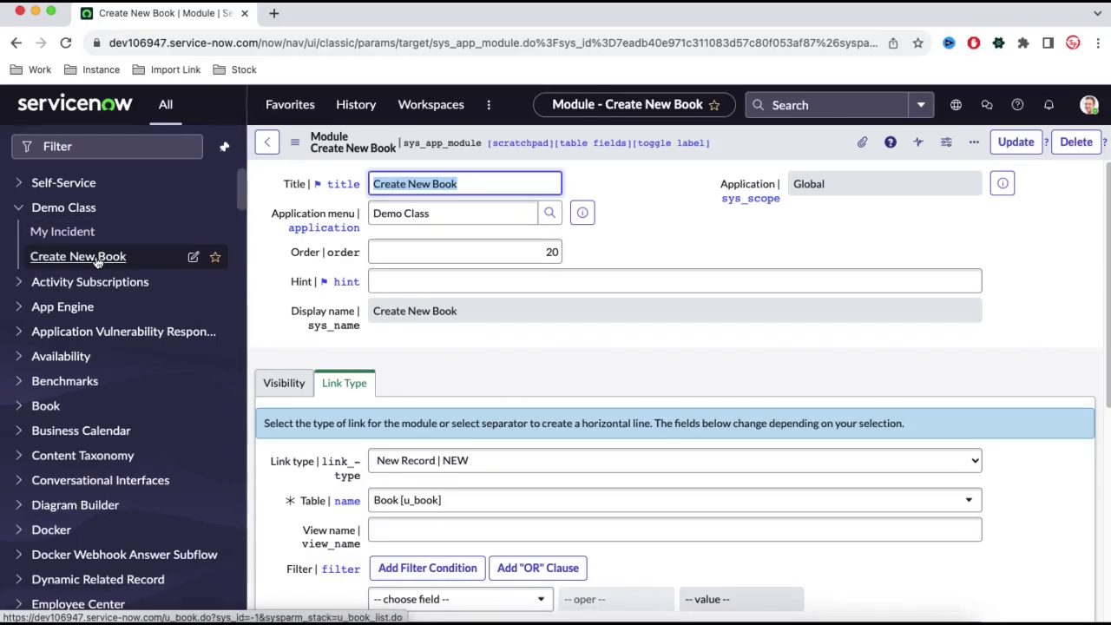
- Open the Create New Book module's form and compare it with Create New under Incident, filtering the navigator for incident
left_click(97, 262)
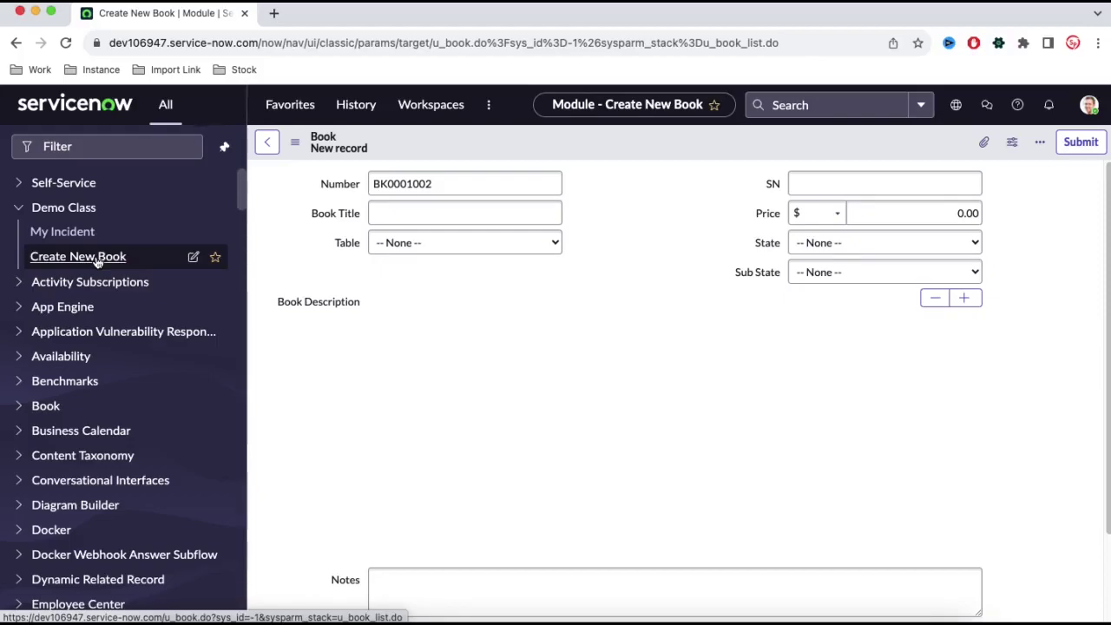
left_click(131, 149)
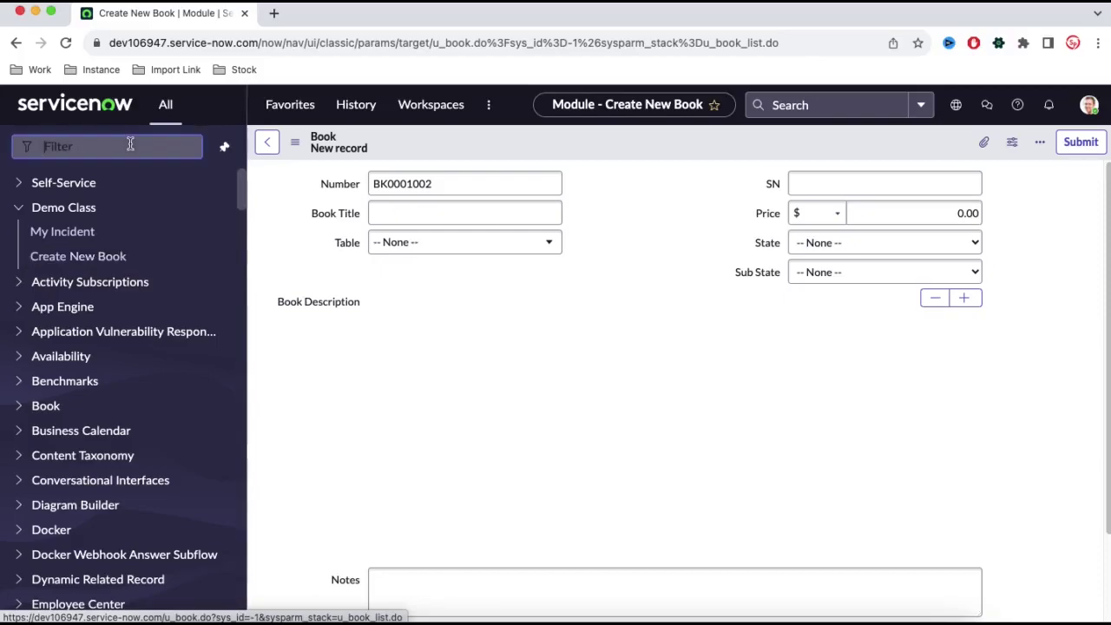
type("incident")
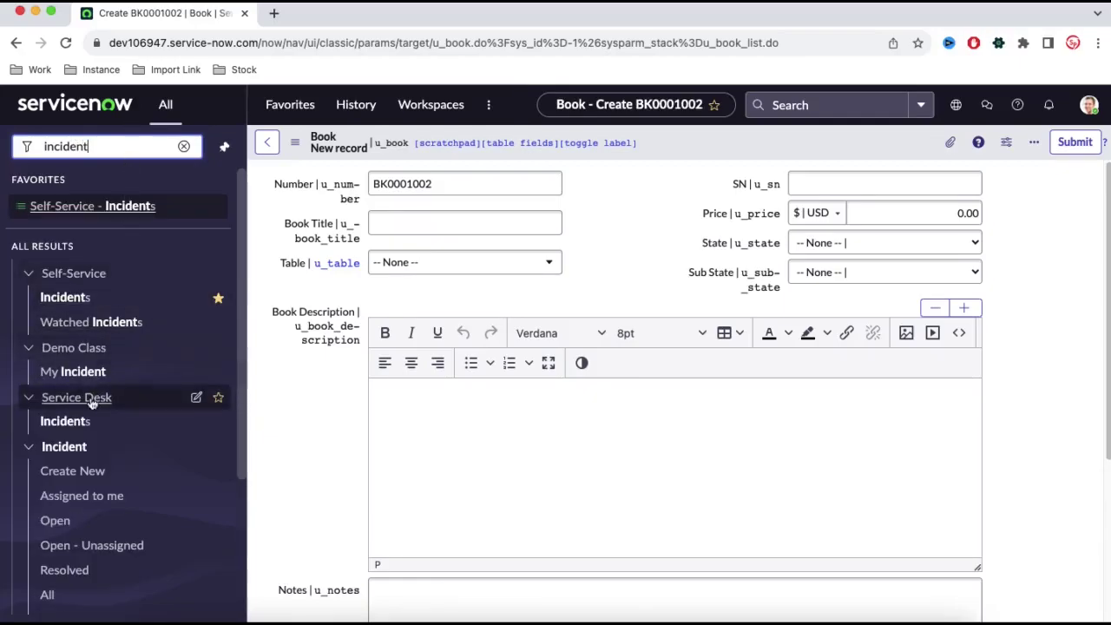
left_click(83, 473)
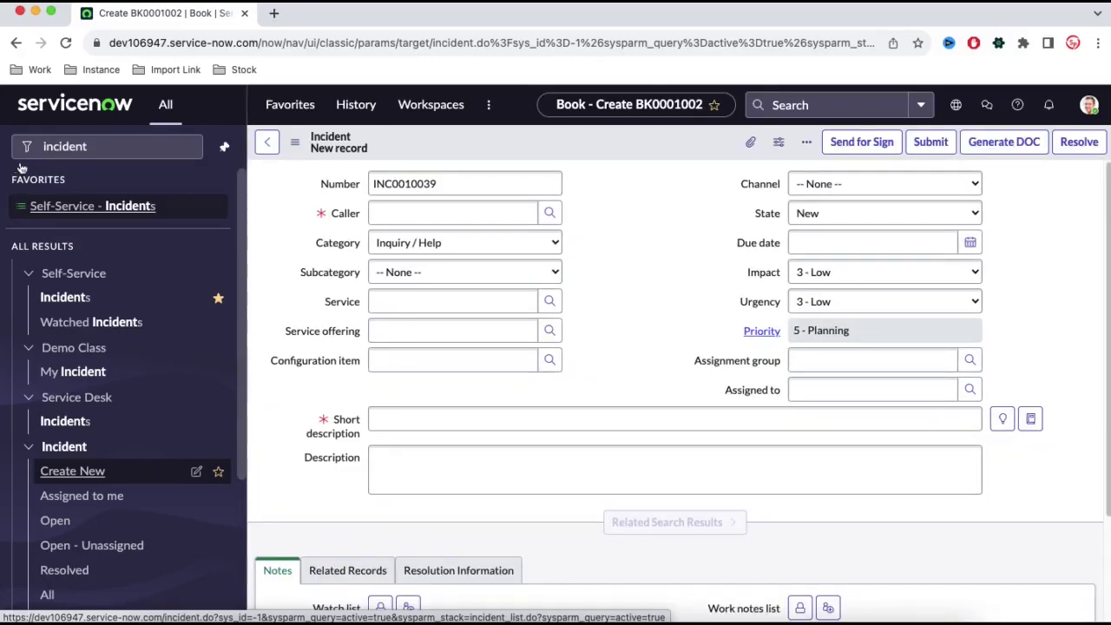
- Filter the navigator for demo cl and open the Demo Class application menu record at its Modules list
left_click(101, 146)
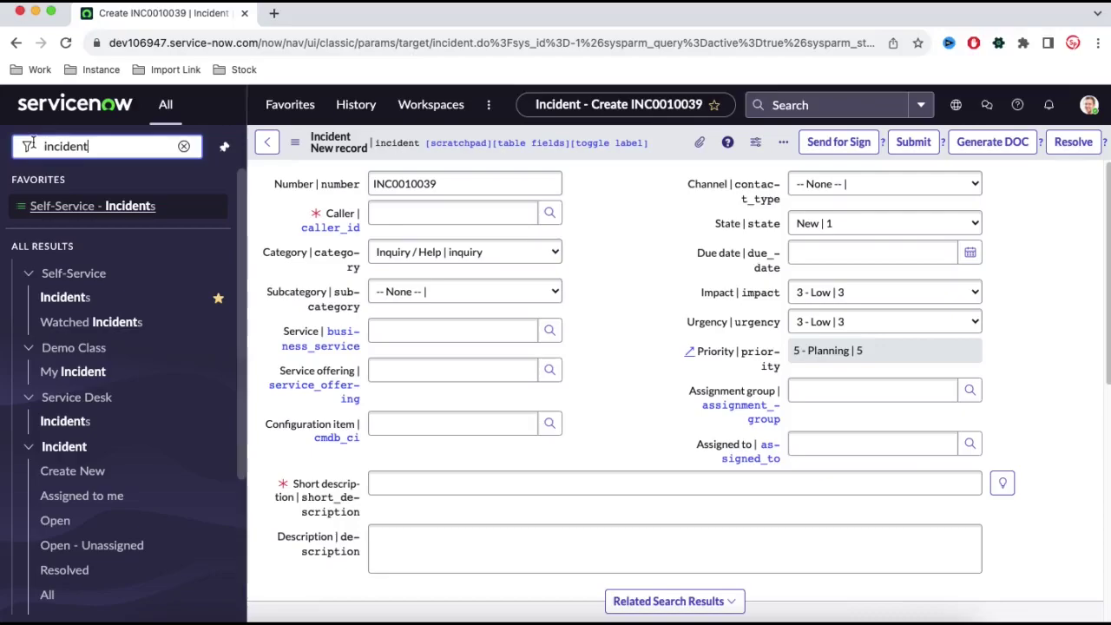
key("super+a")
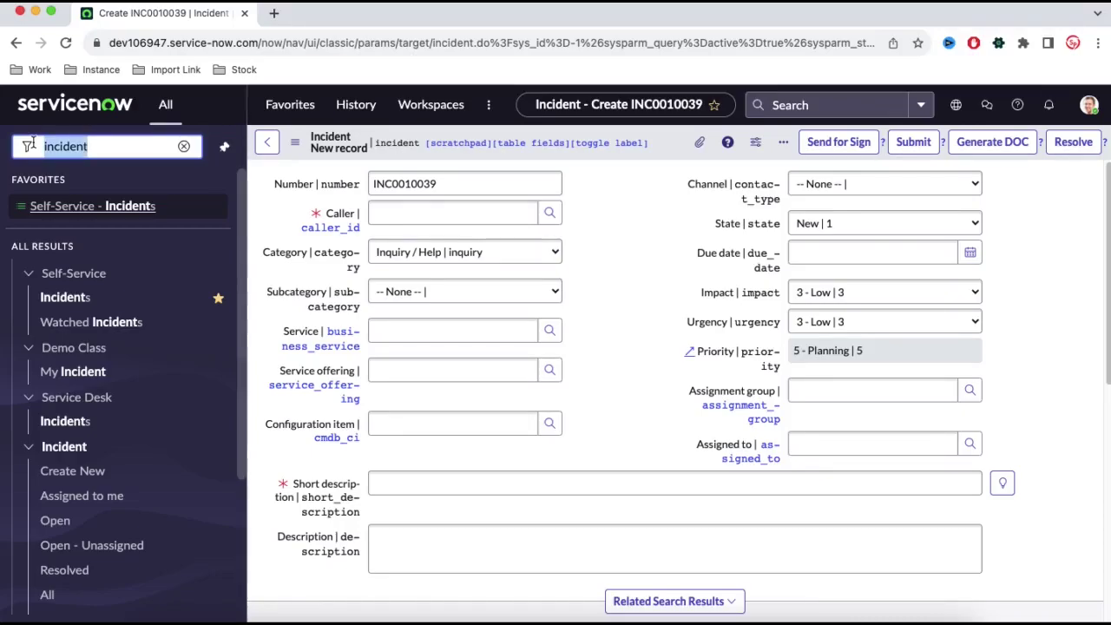
type("demo cl")
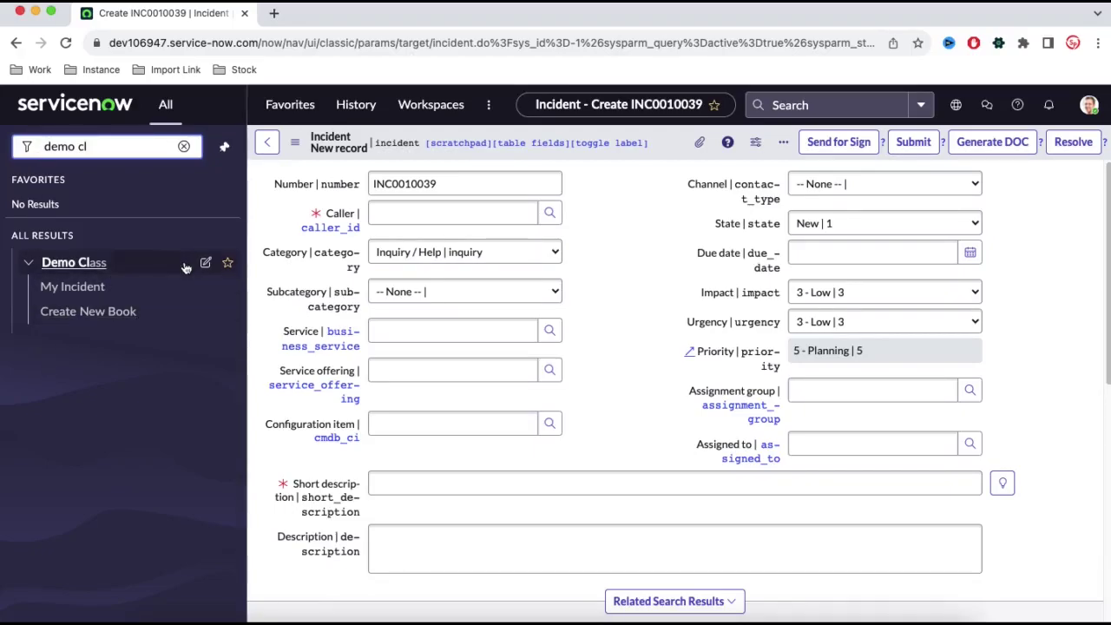
left_click(206, 263)
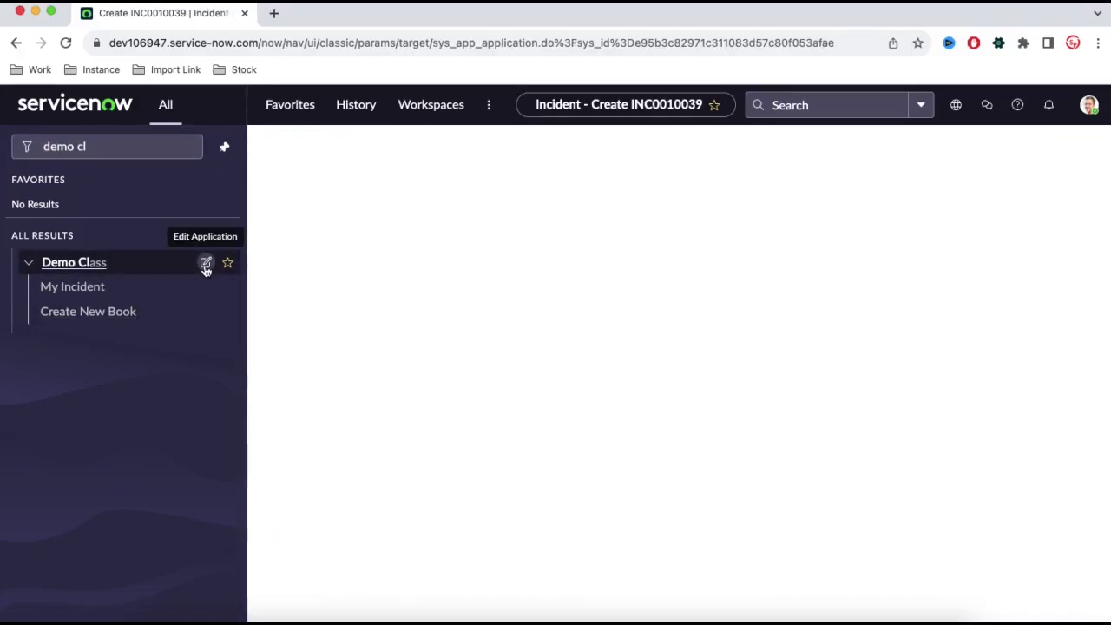
scroll(381, 374, "down", 4)
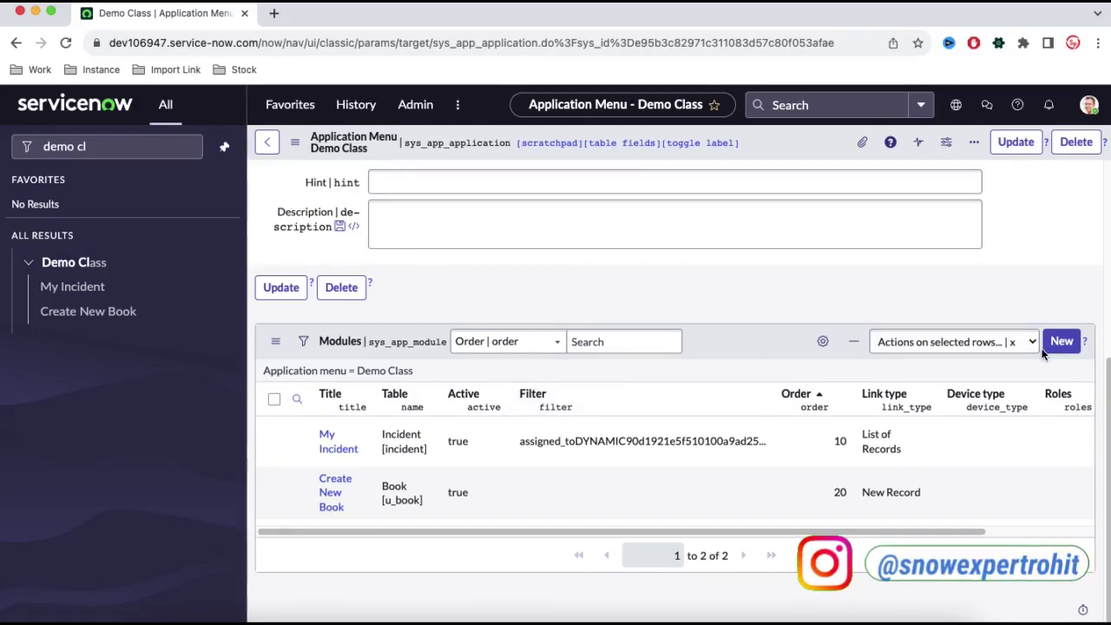
- Clear the navigator filter and examine how the modules of Activity Subscriptions are grouped under collapsible separators, leaving the menu collapsed
left_click(104, 146)
key("super+a")
key("BackSpace")
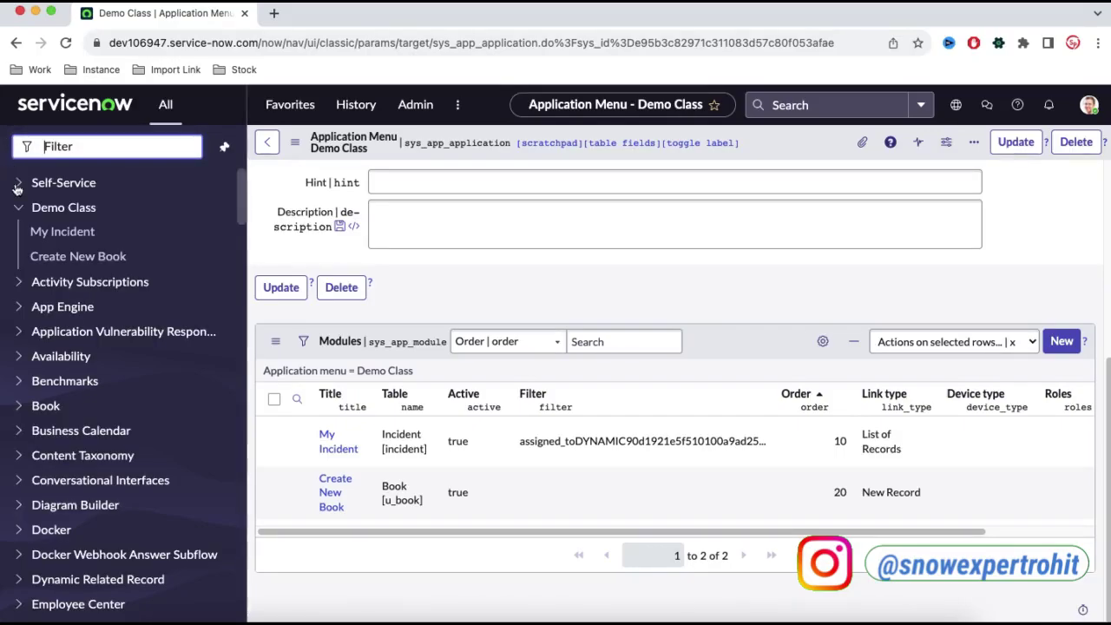
left_click(19, 282)
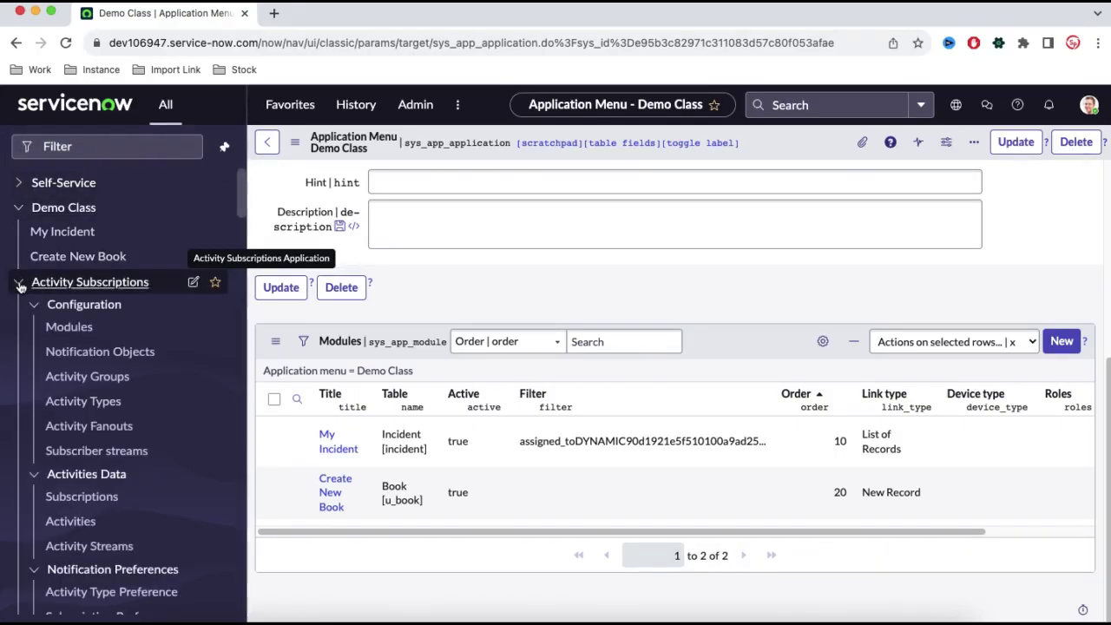
left_click(35, 309)
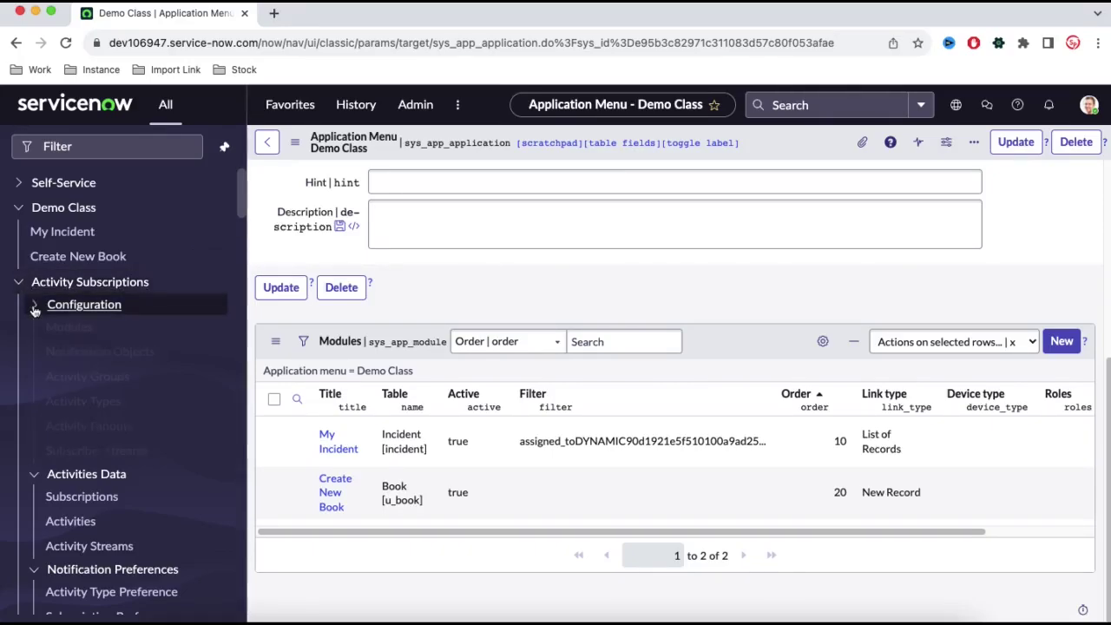
left_click(34, 324)
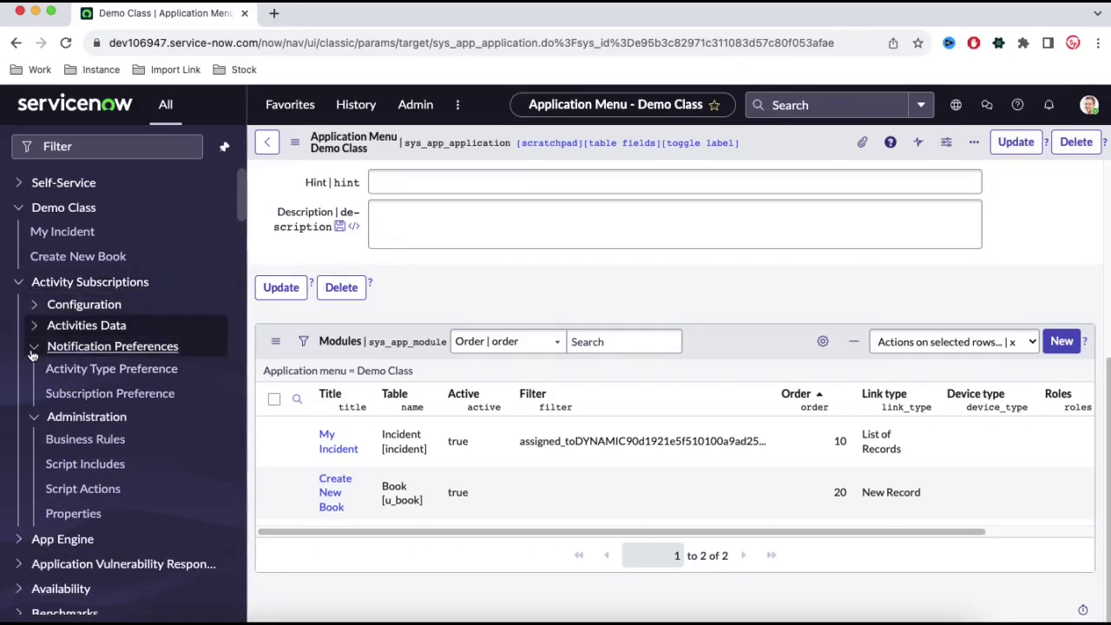
left_click(34, 346)
left_click(33, 368)
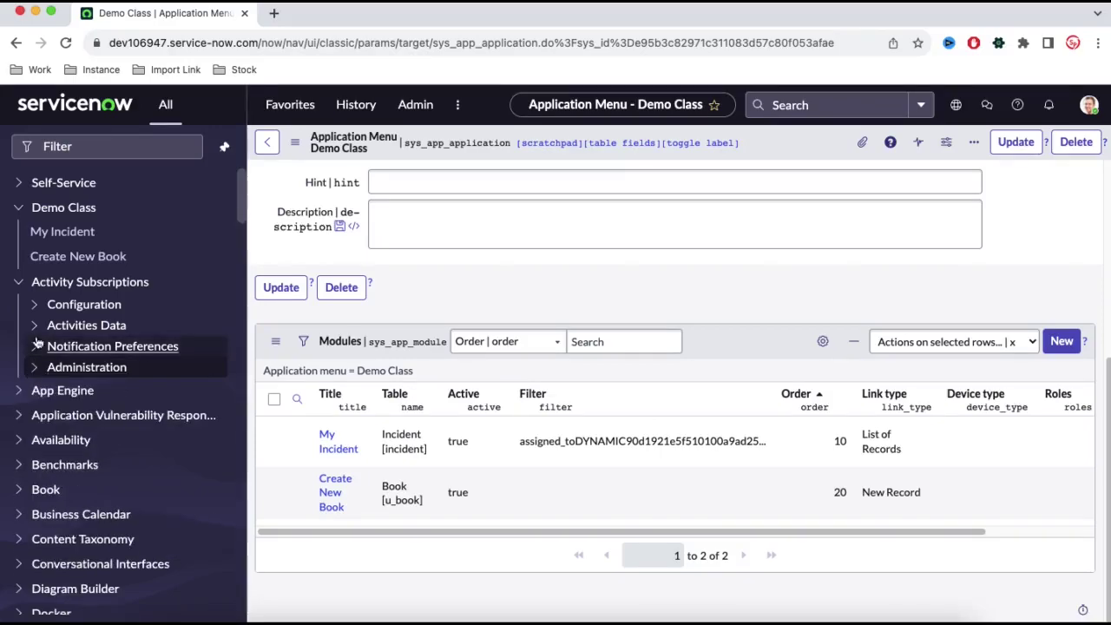
left_click(35, 309)
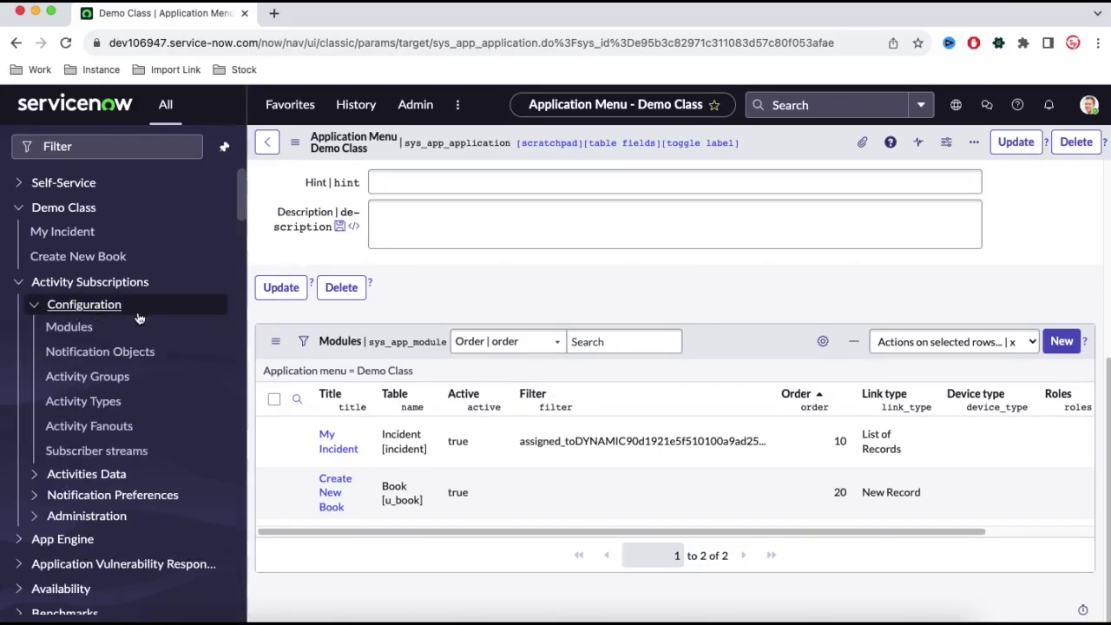
left_click(22, 283)
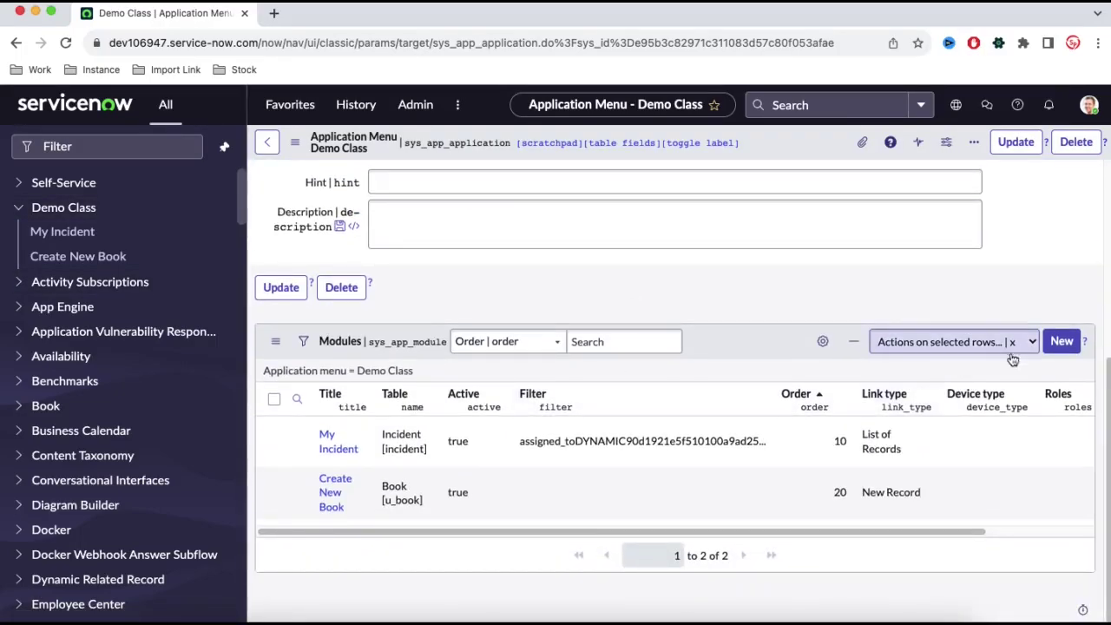
- Start a new module in the Demo Class application menu, titled Configuration, with order 50
left_click(1066, 345)
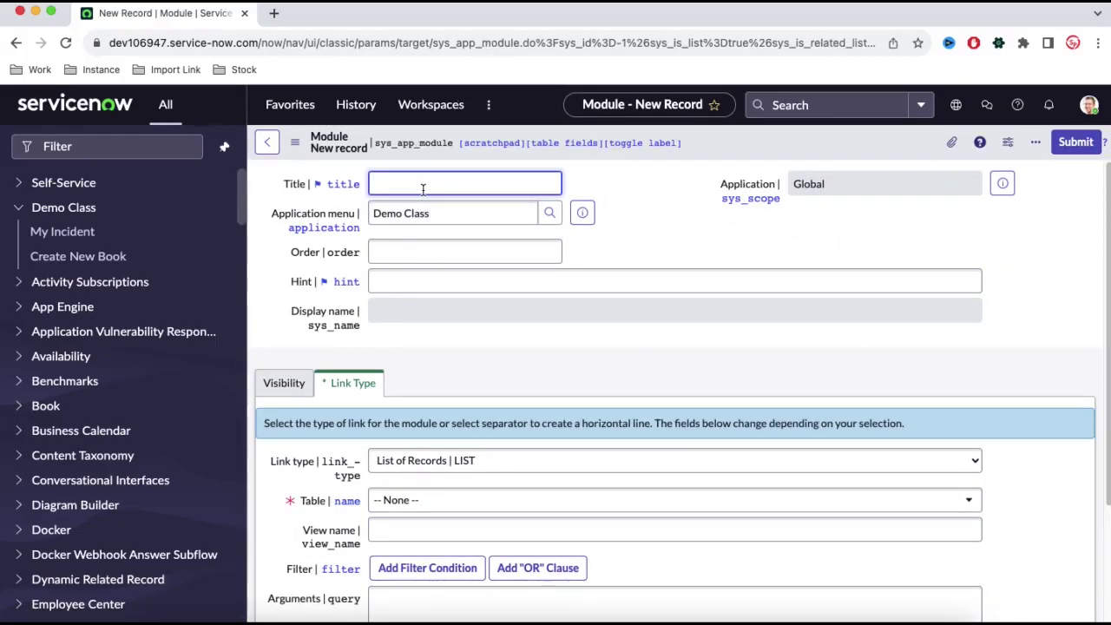
type("figuration")
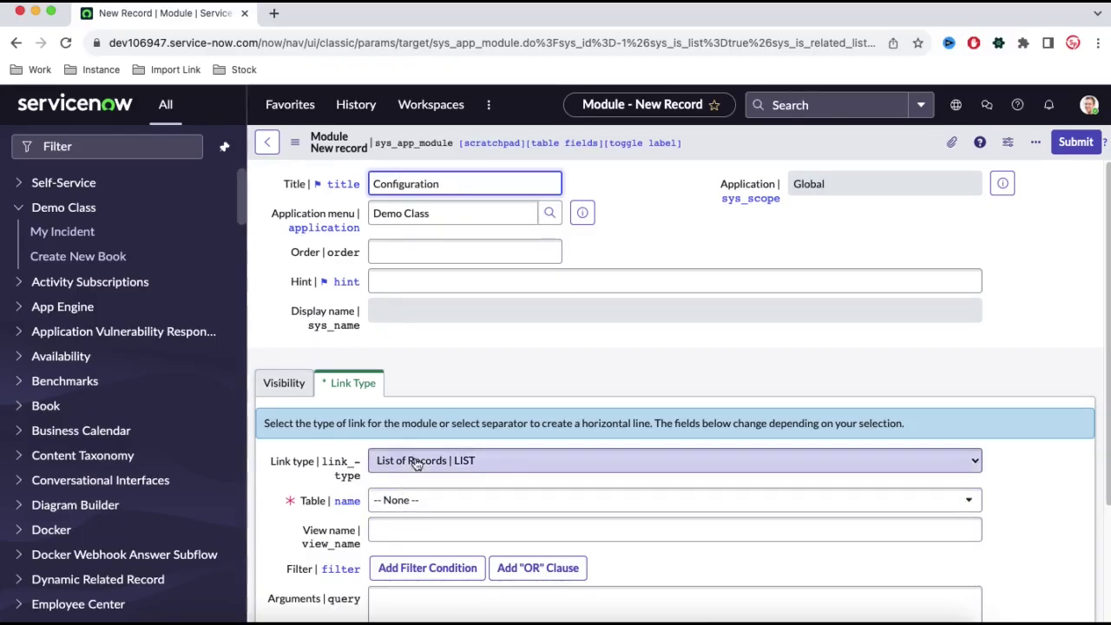
left_click(473, 254)
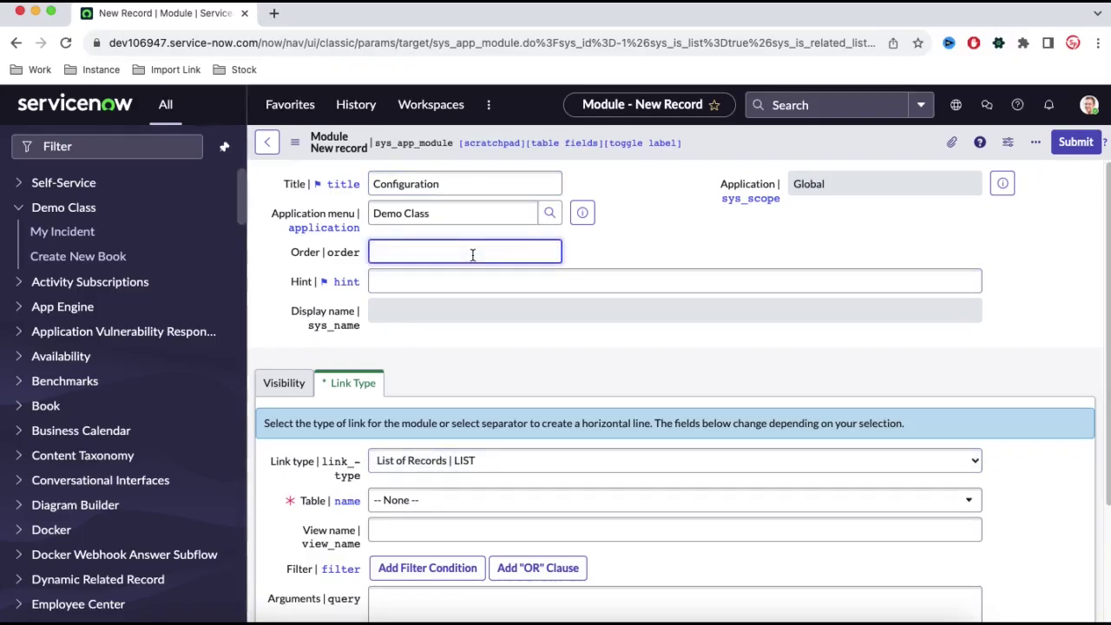
type("50")
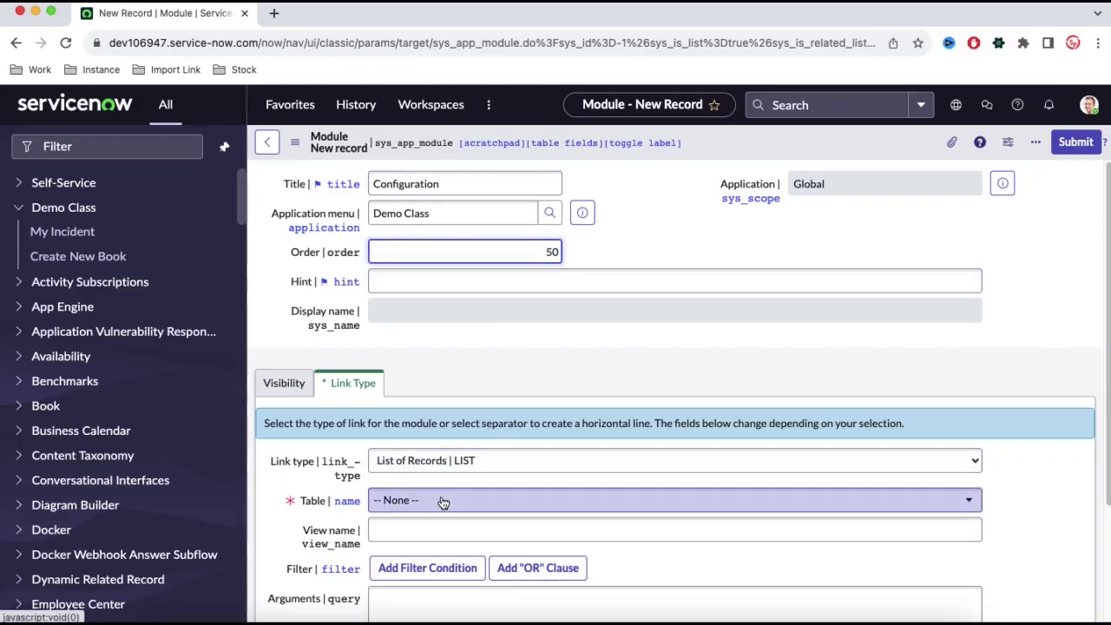
- Set the Configuration module's link type to Separator and save the record
left_click(445, 464)
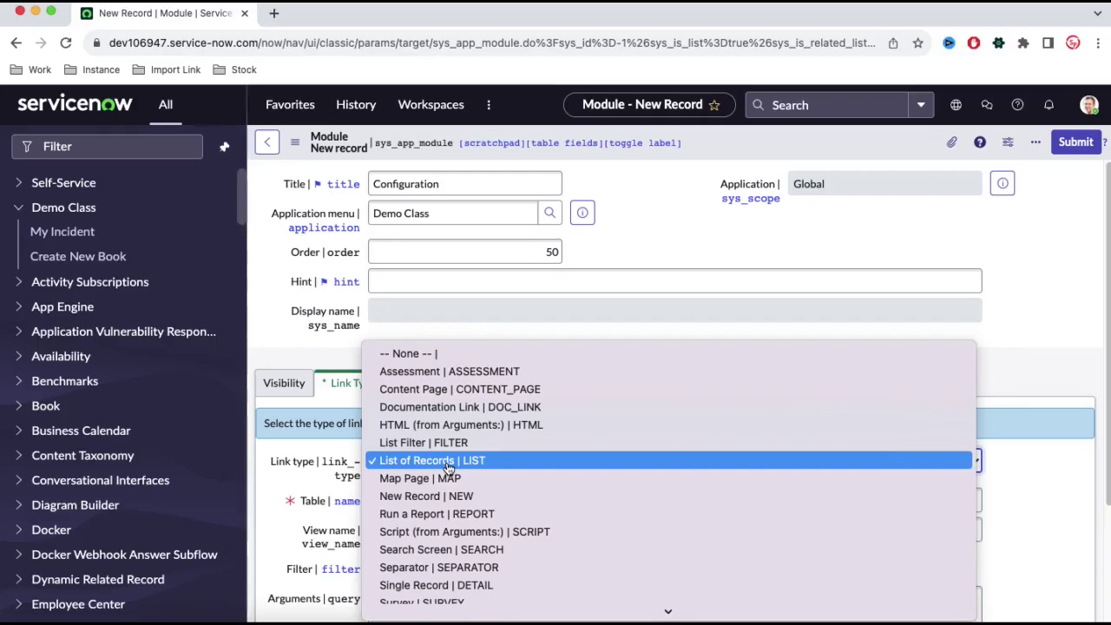
type("se")
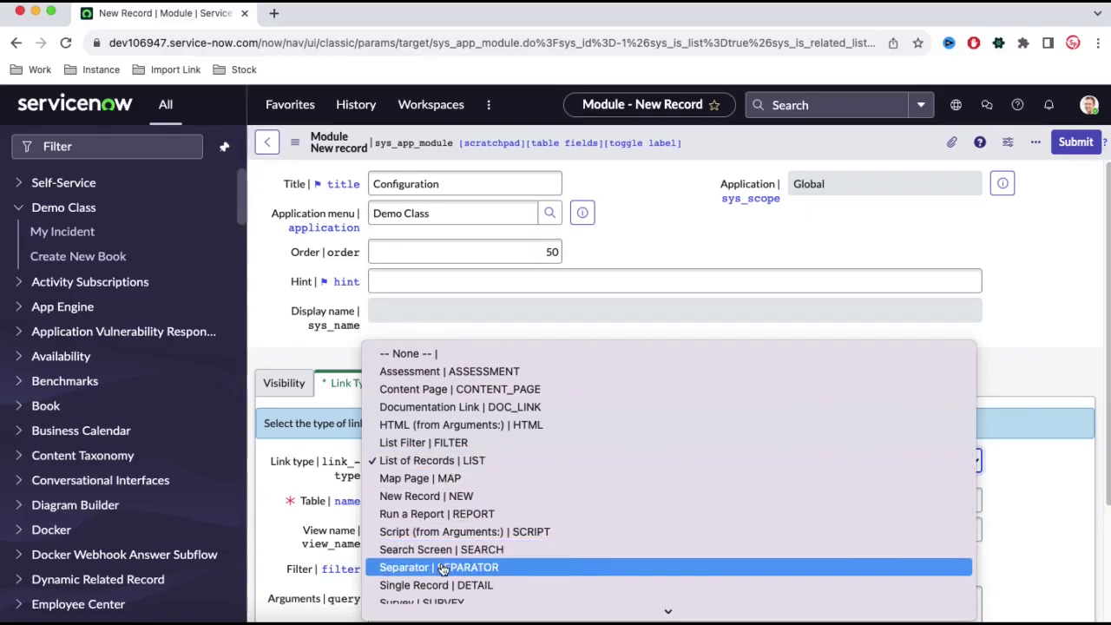
left_click(445, 567)
right_click(702, 147)
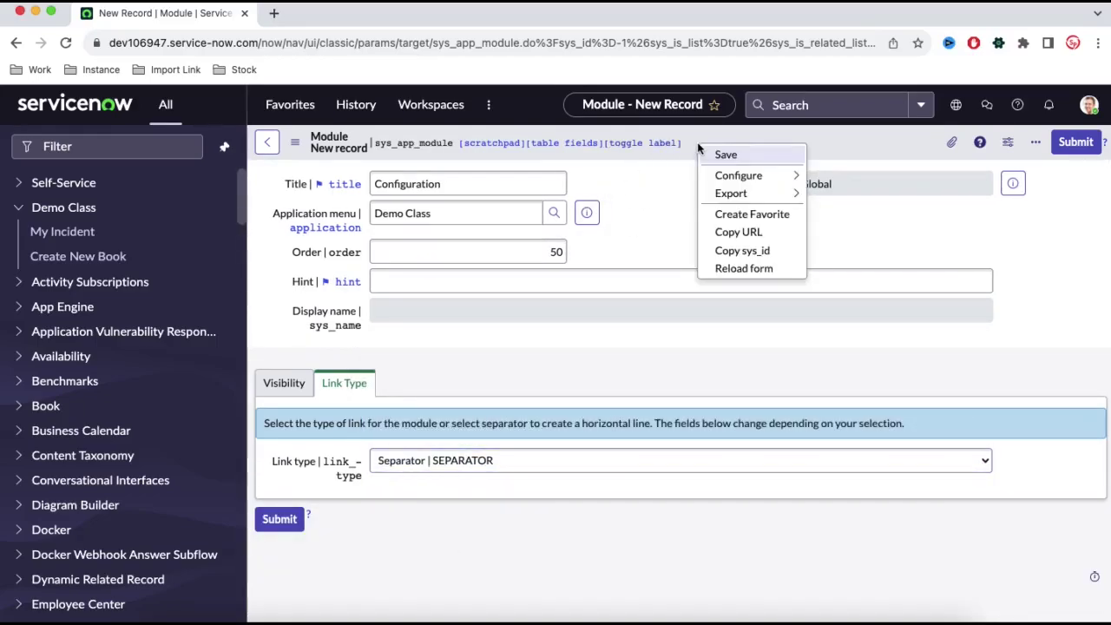
left_click(706, 151)
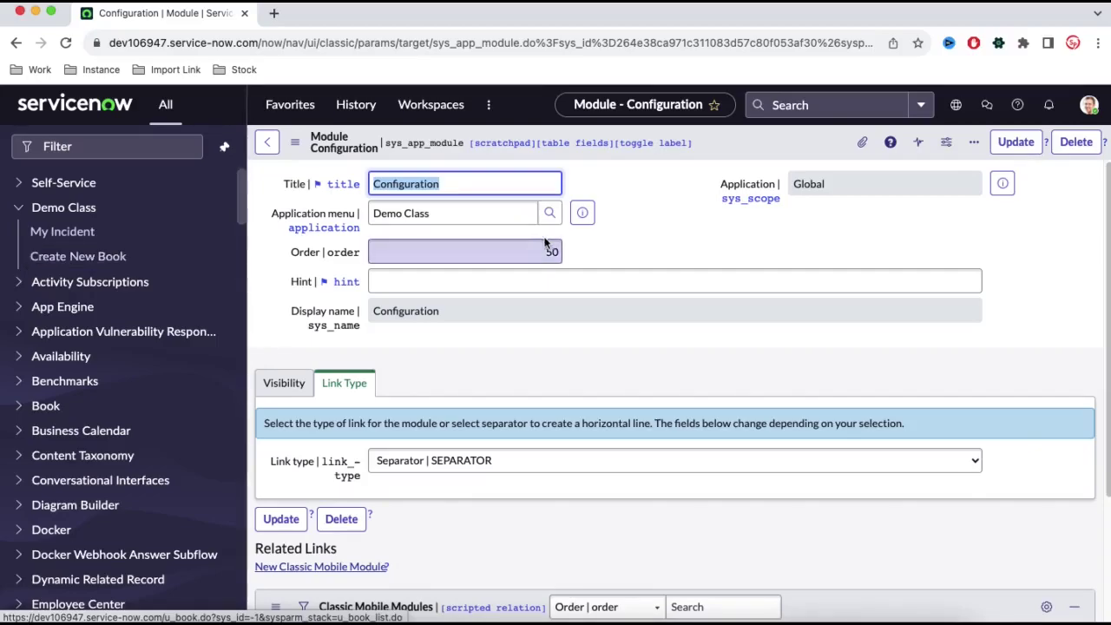
- Open the Demo Class application menu record from the Configuration module and start a new module titled Book List
left_click(583, 214)
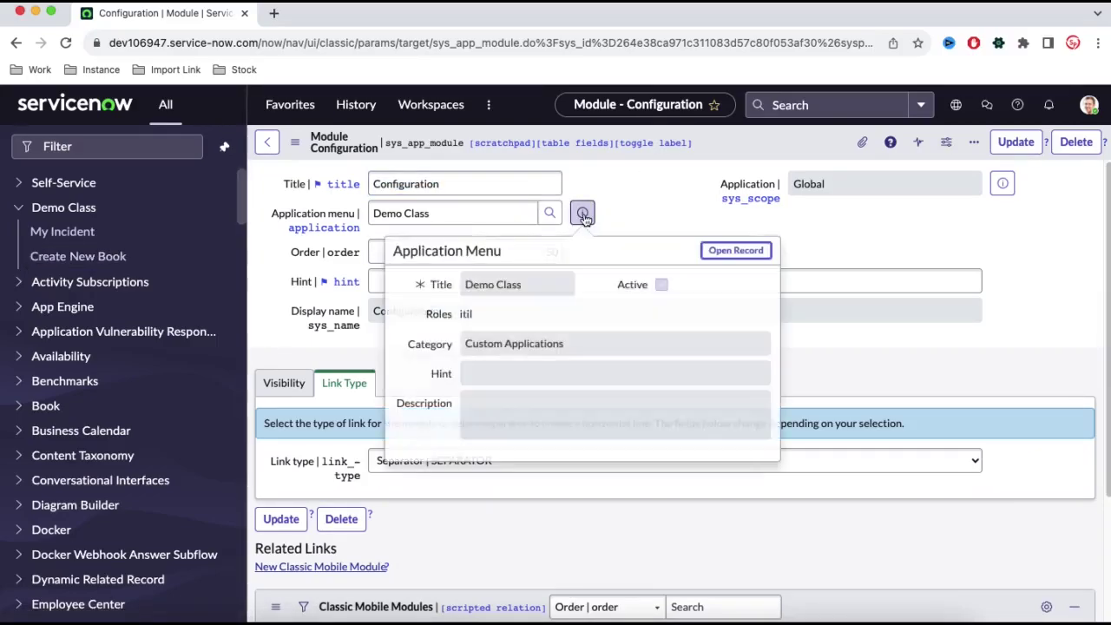
left_click(755, 252)
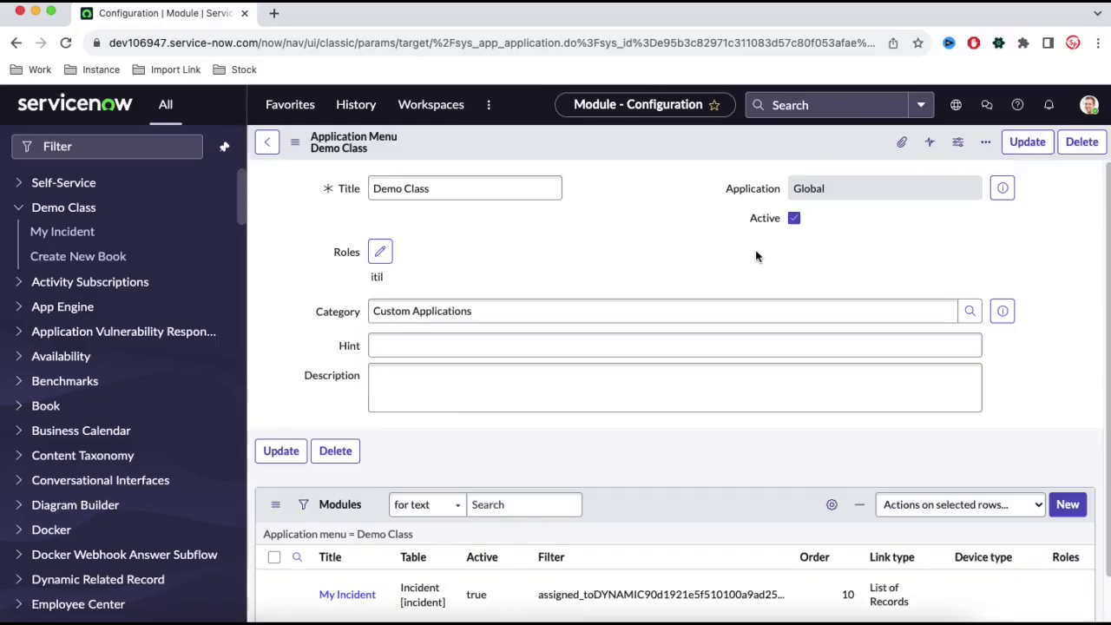
scroll(738, 278, "down", 5)
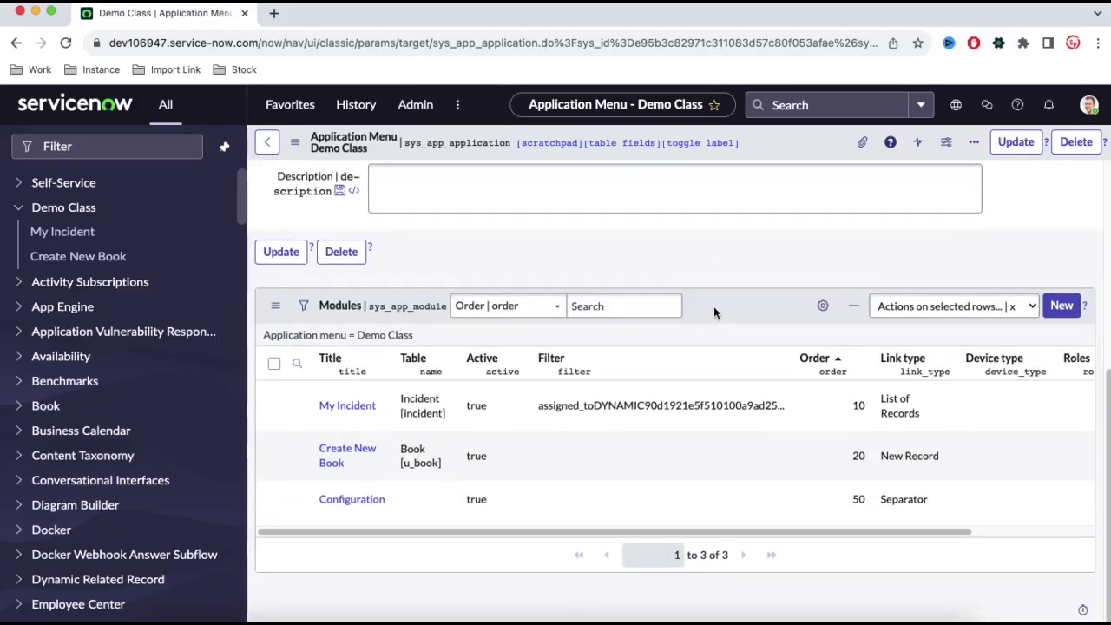
left_click(1061, 306)
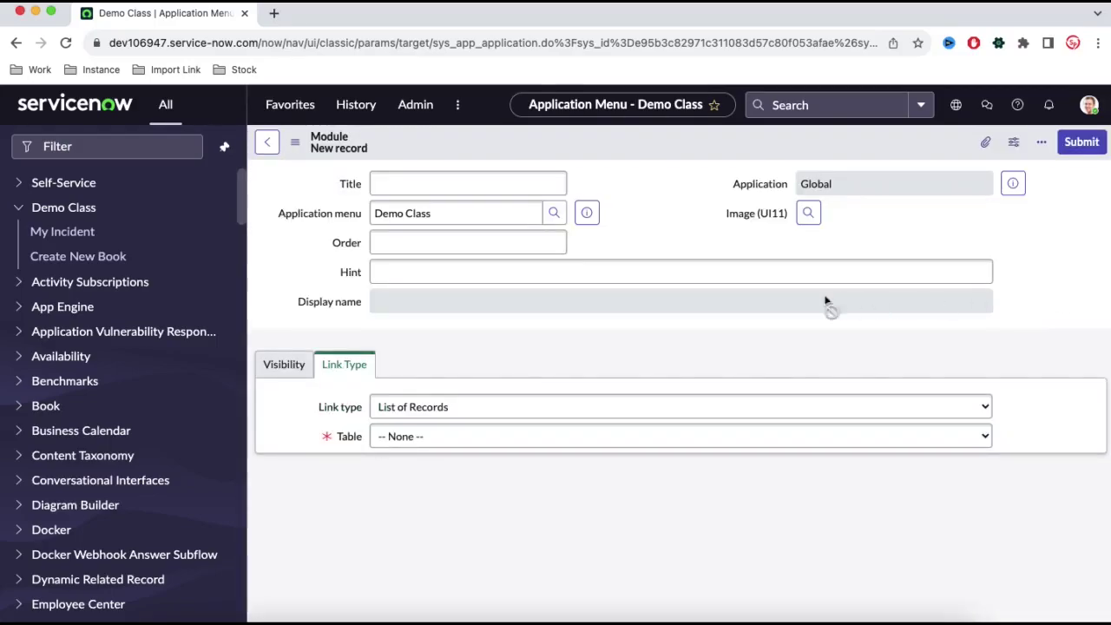
left_click(506, 185)
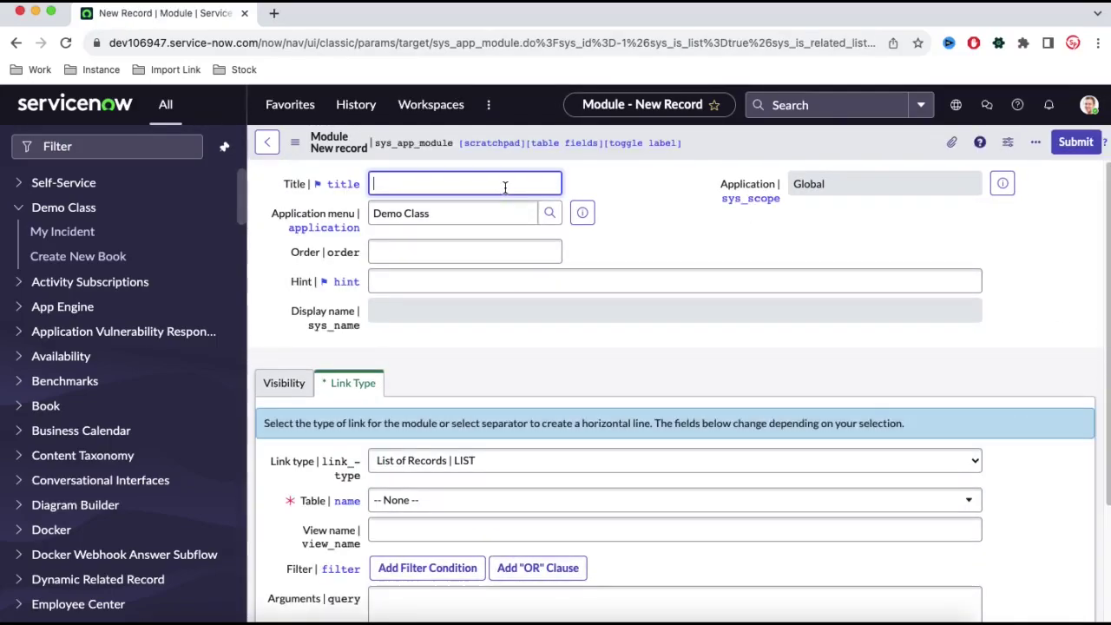
type("Book List")
- Save the Book List module as a List of Records on table Book [u_book] with order 70, and test collapsing the Configuration group in the navigator
left_click(512, 463)
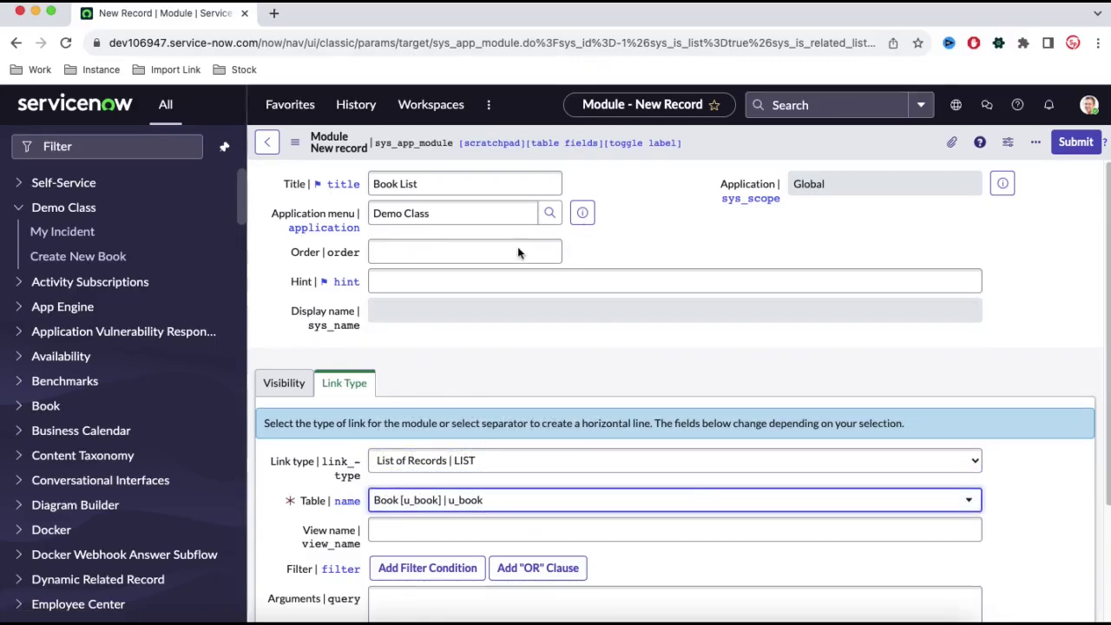
left_click(531, 252)
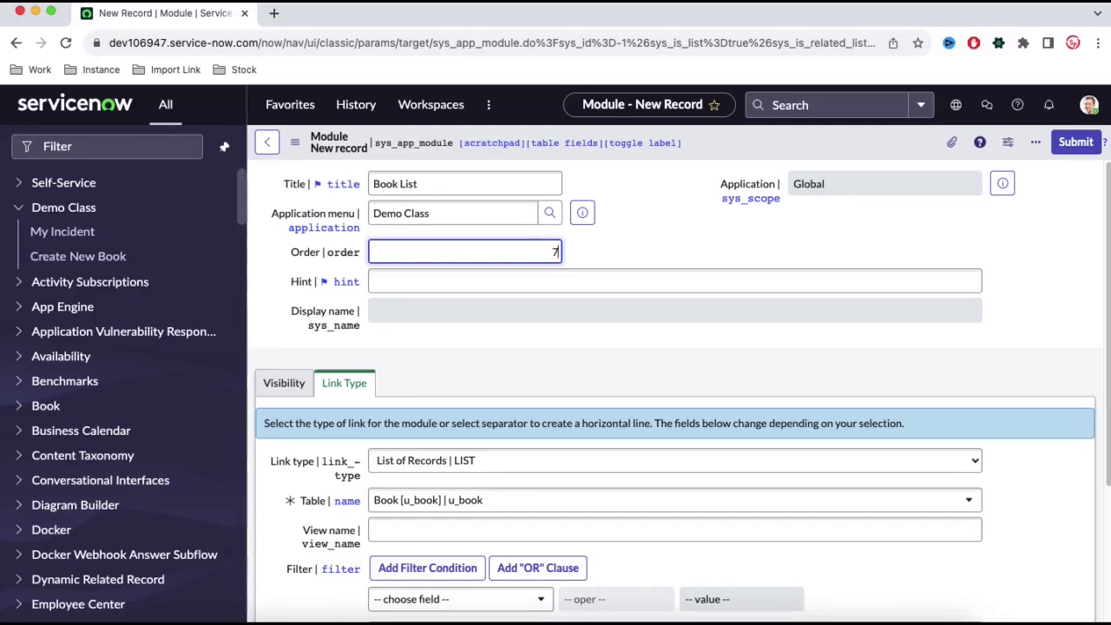
right_click(728, 141)
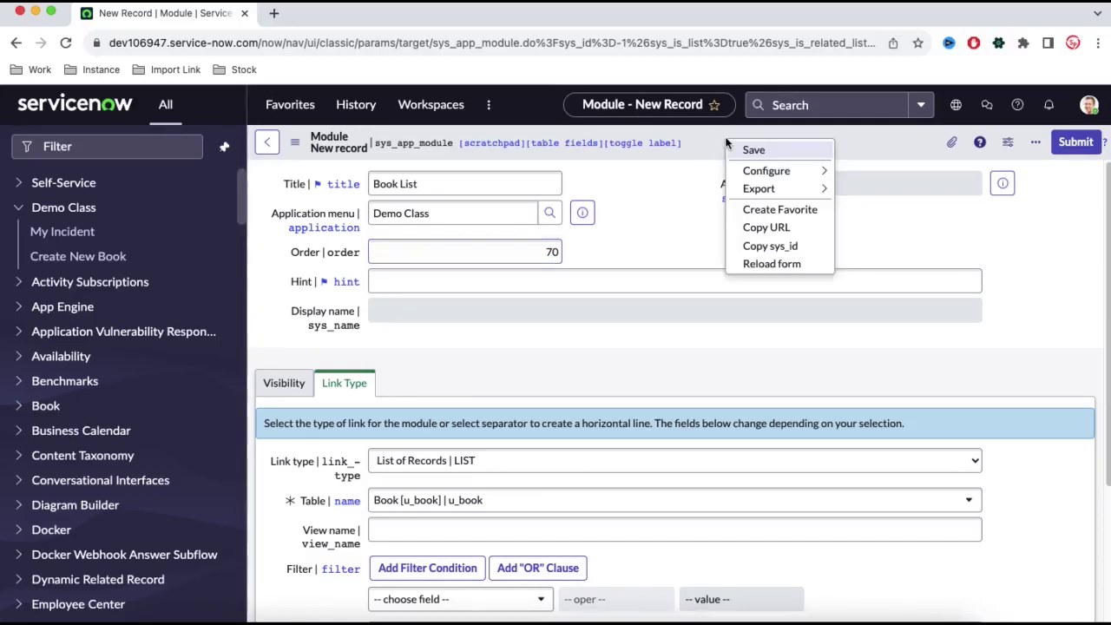
left_click(731, 148)
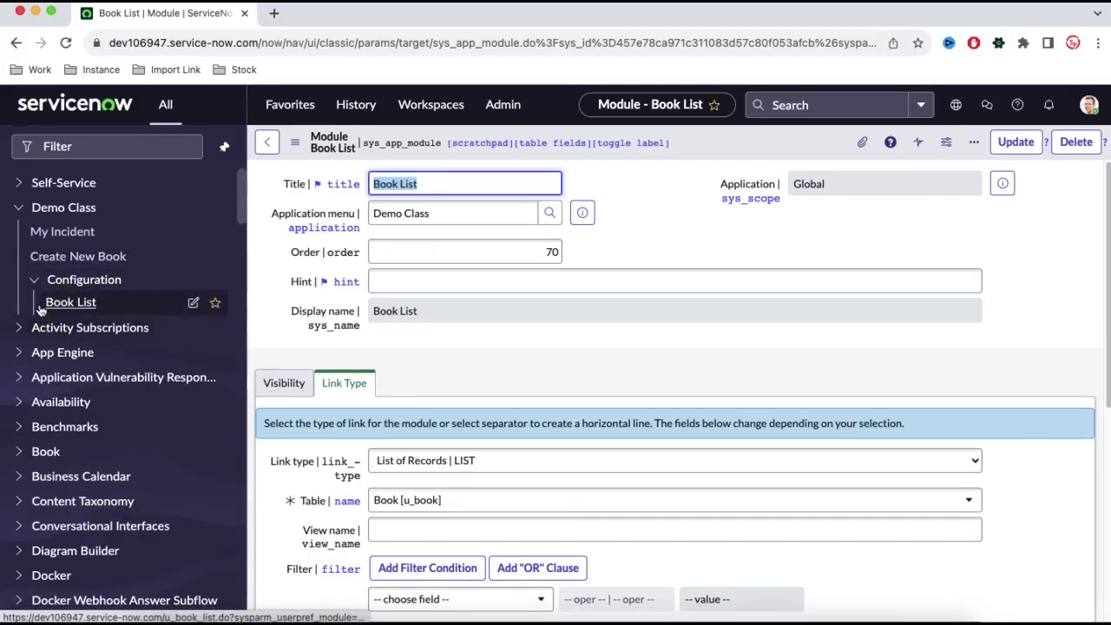
left_click(35, 281)
left_click(35, 282)
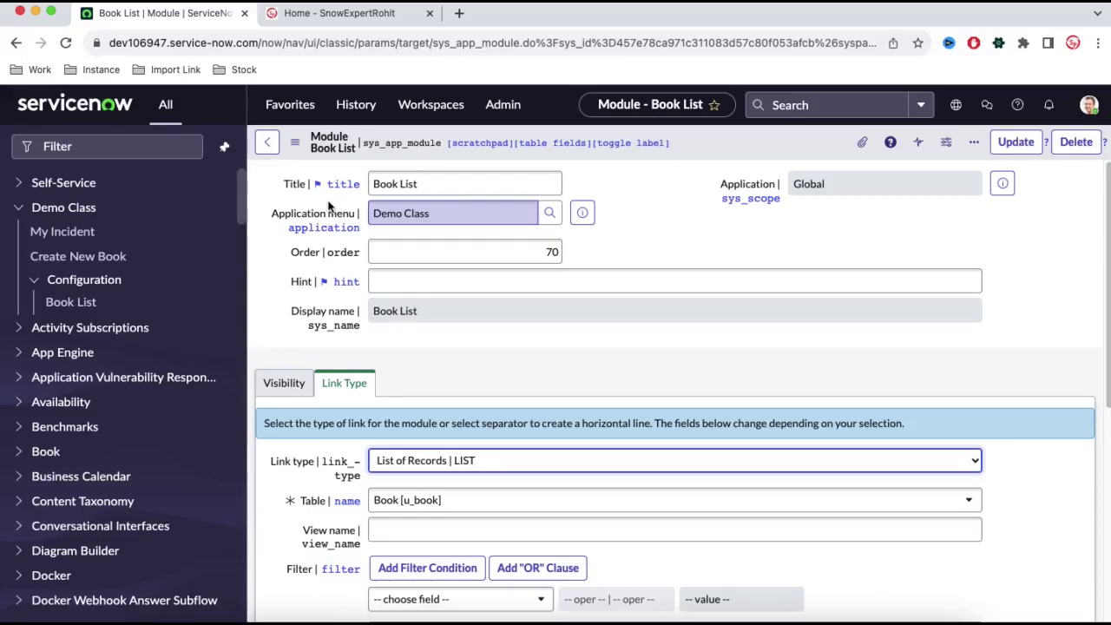
- Copy the snowexpertrohit.com address from the website's browser tab and return to the ServiceNow tab
left_click(339, 13)
left_click(104, 43)
key("super+c")
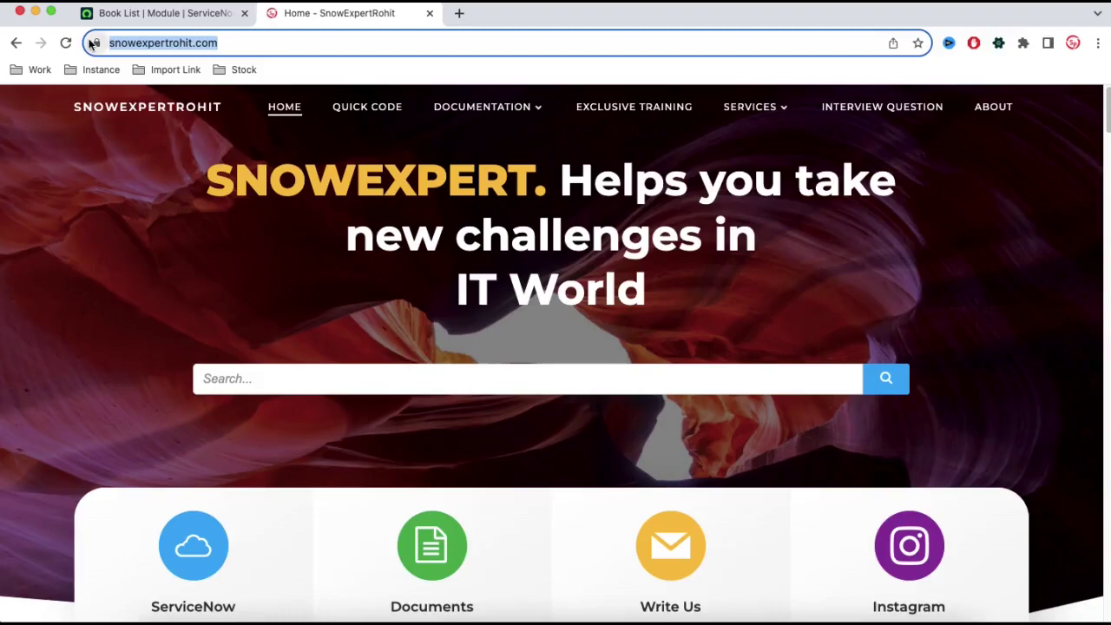
left_click(143, 13)
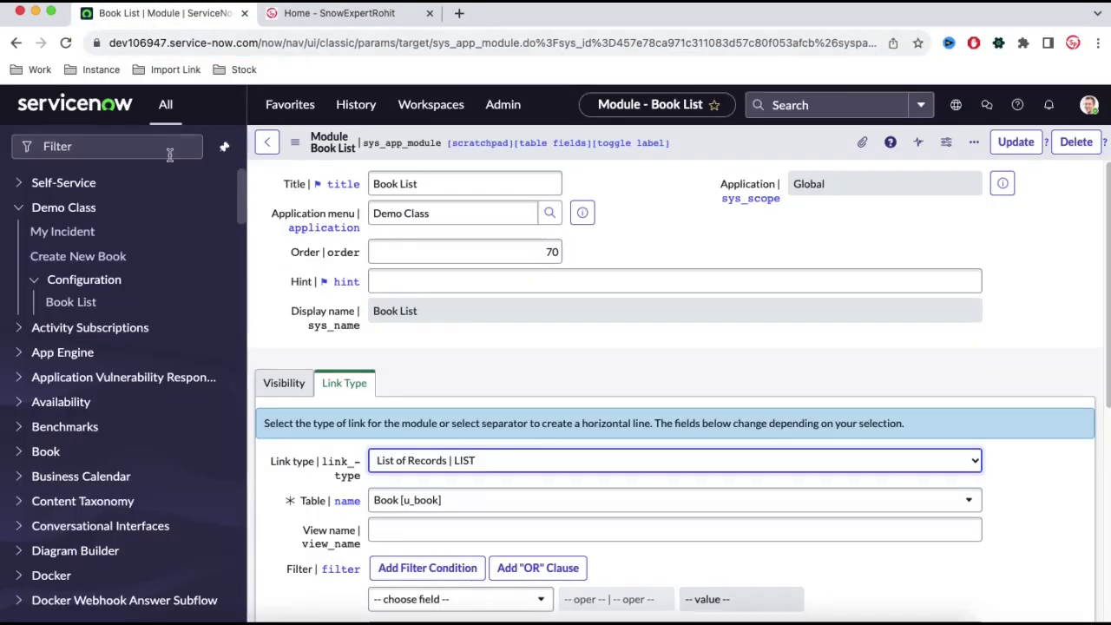
- Open the Demo Class application menu for editing and start a new module titled My Website
left_click(194, 210)
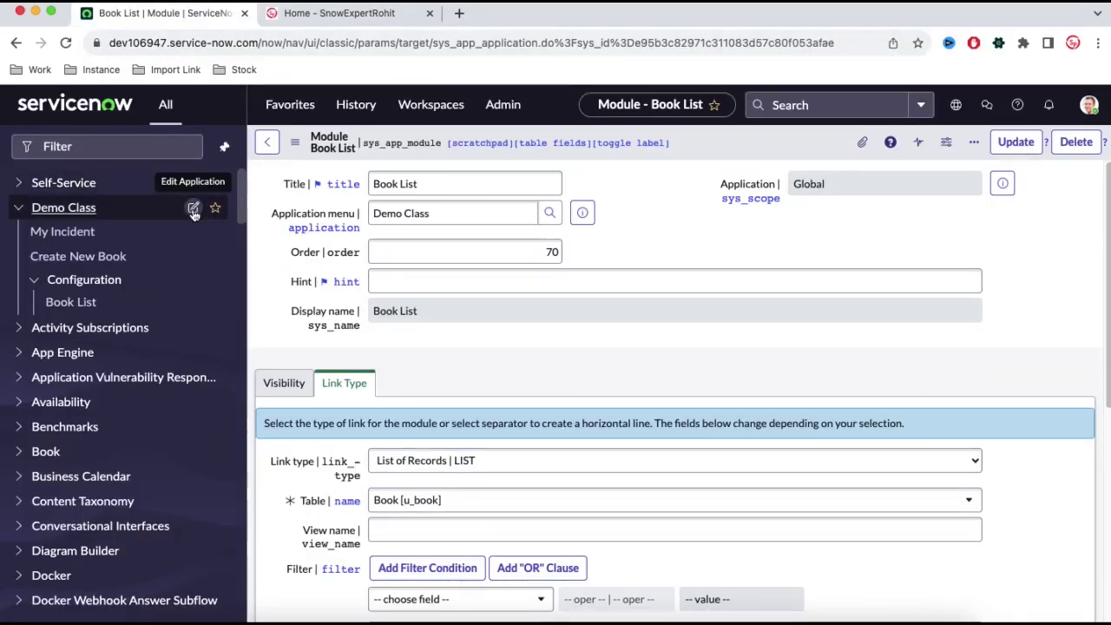
scroll(625, 452, "down", 2)
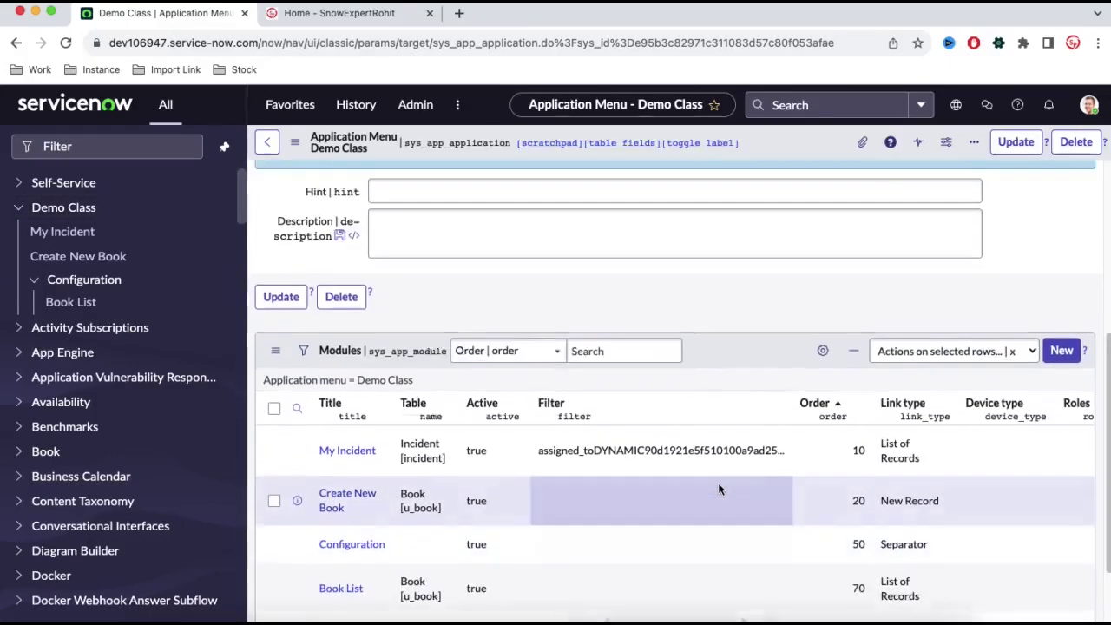
scroll(718, 483, "down", 1)
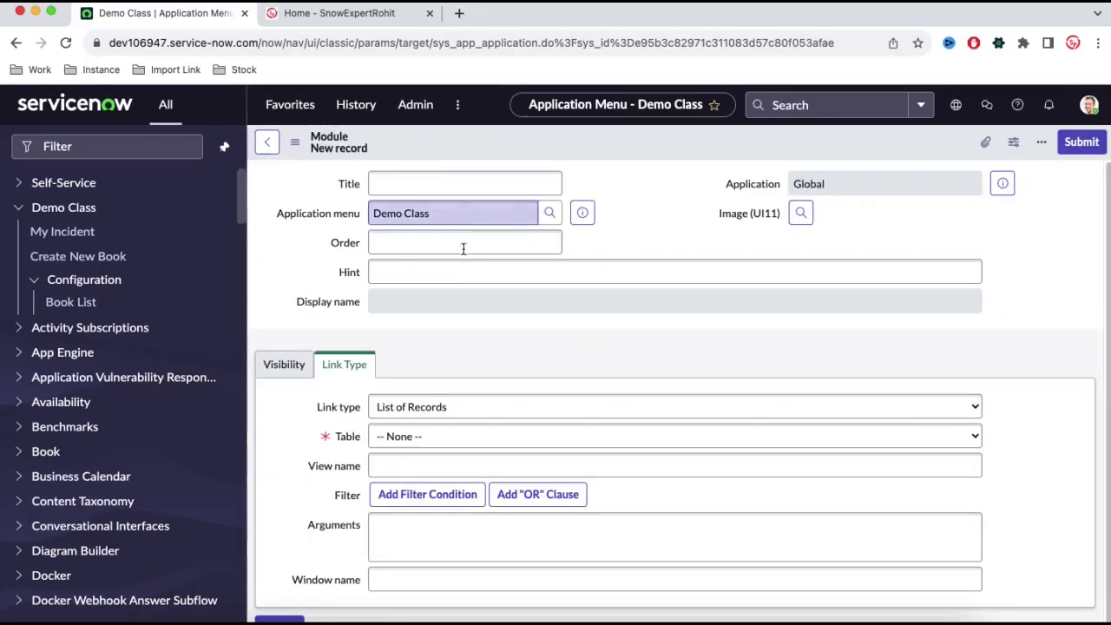
left_click(431, 189)
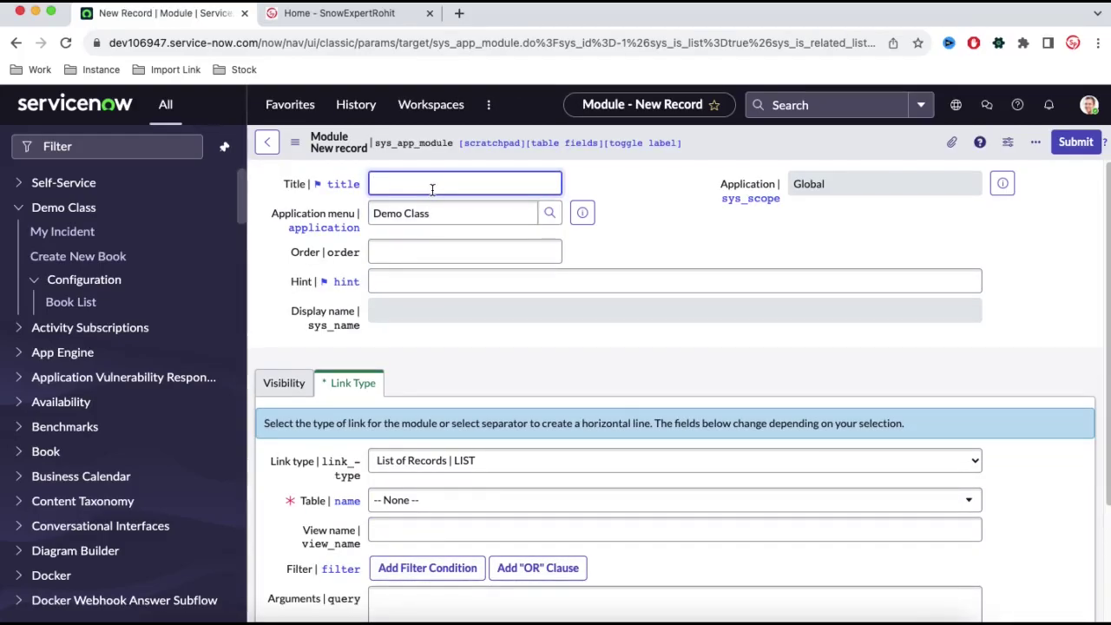
type("My Web")
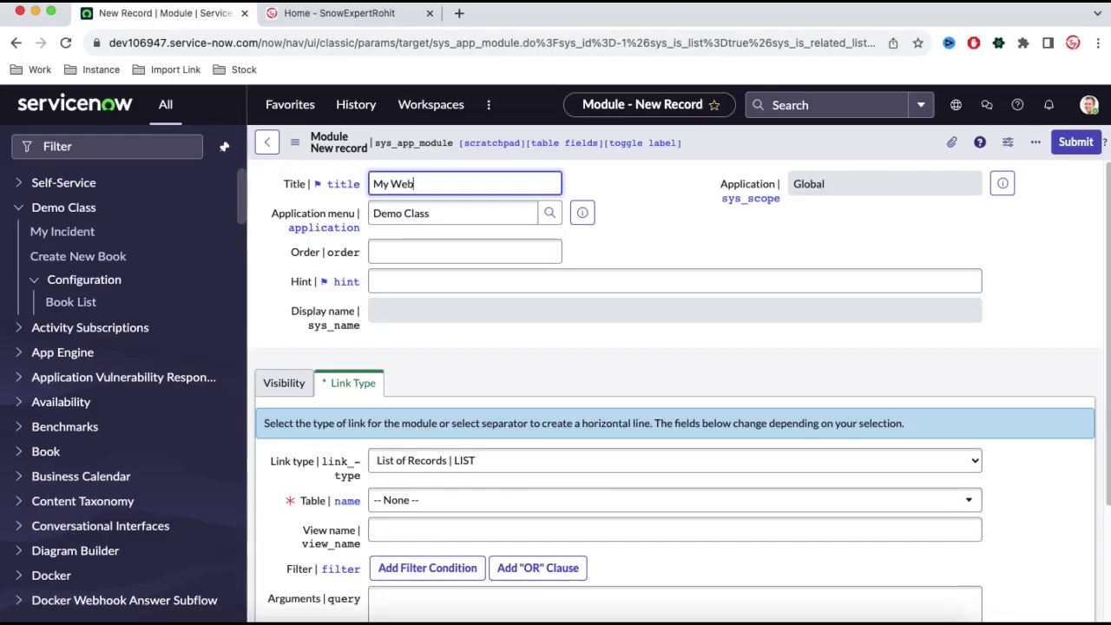
type("site")
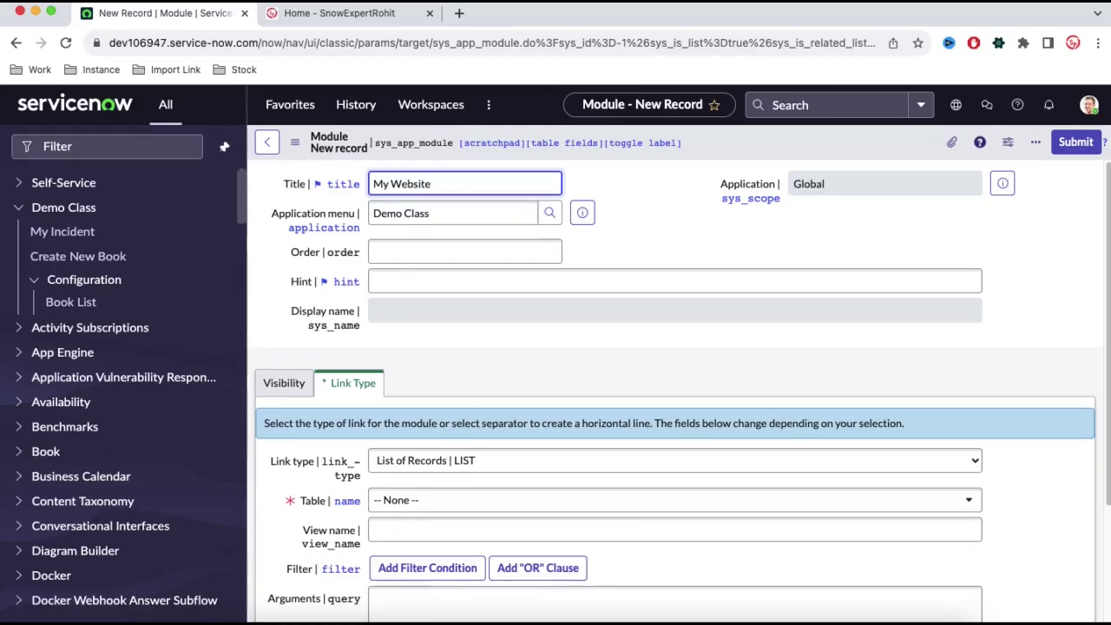
left_click(441, 461)
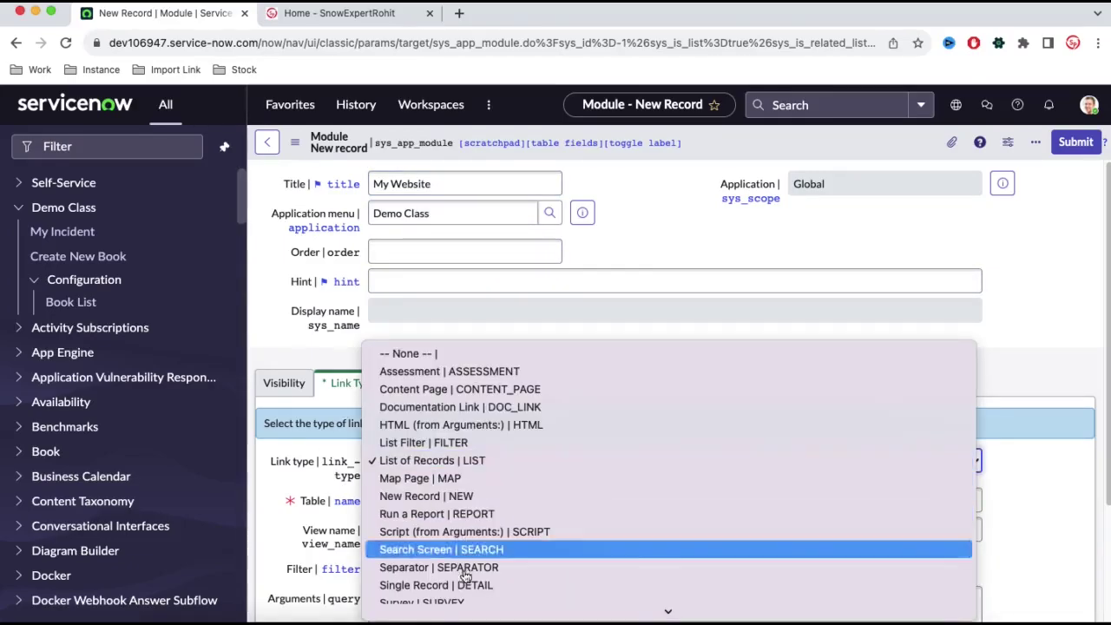
left_click(468, 613)
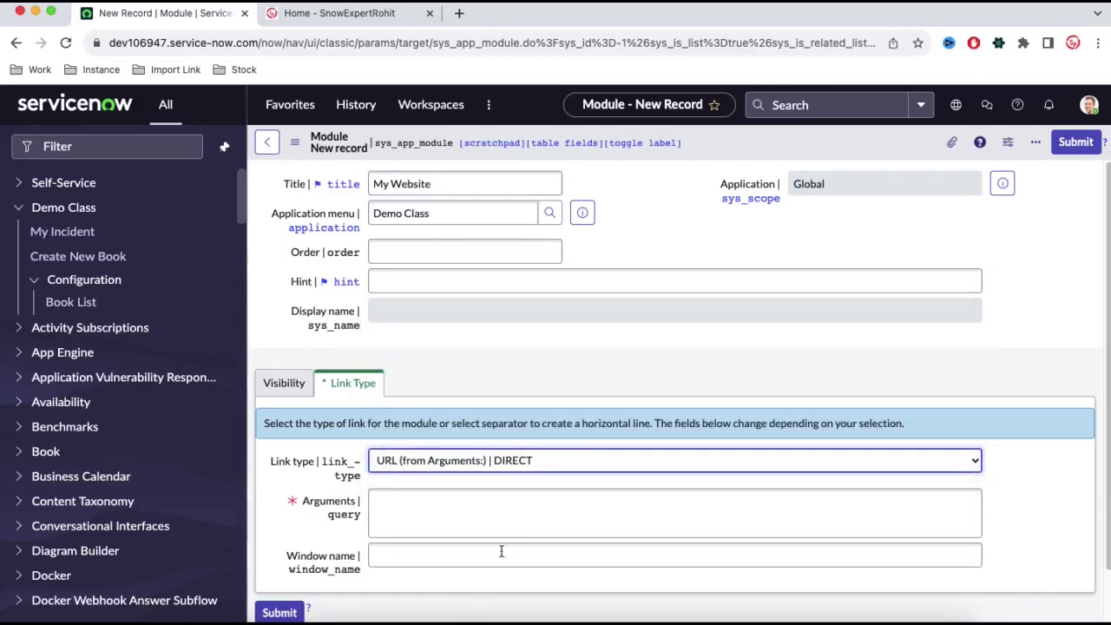
scroll(520, 469, "down", 1)
left_click(508, 473)
key("super+v")
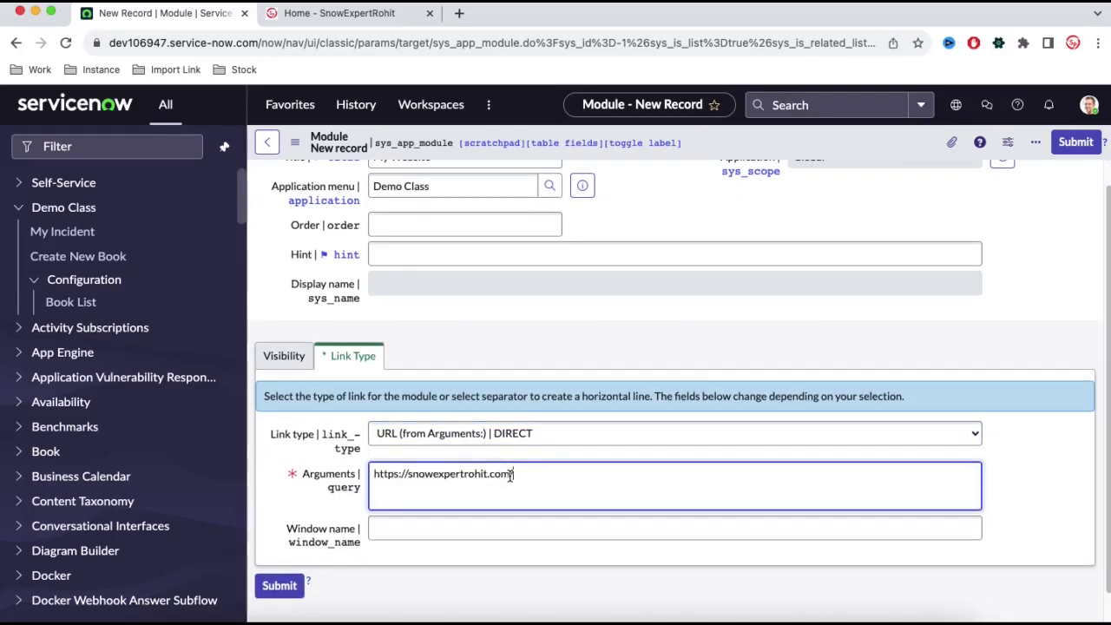
key("BackSpace")
scroll(511, 515, "up", 1)
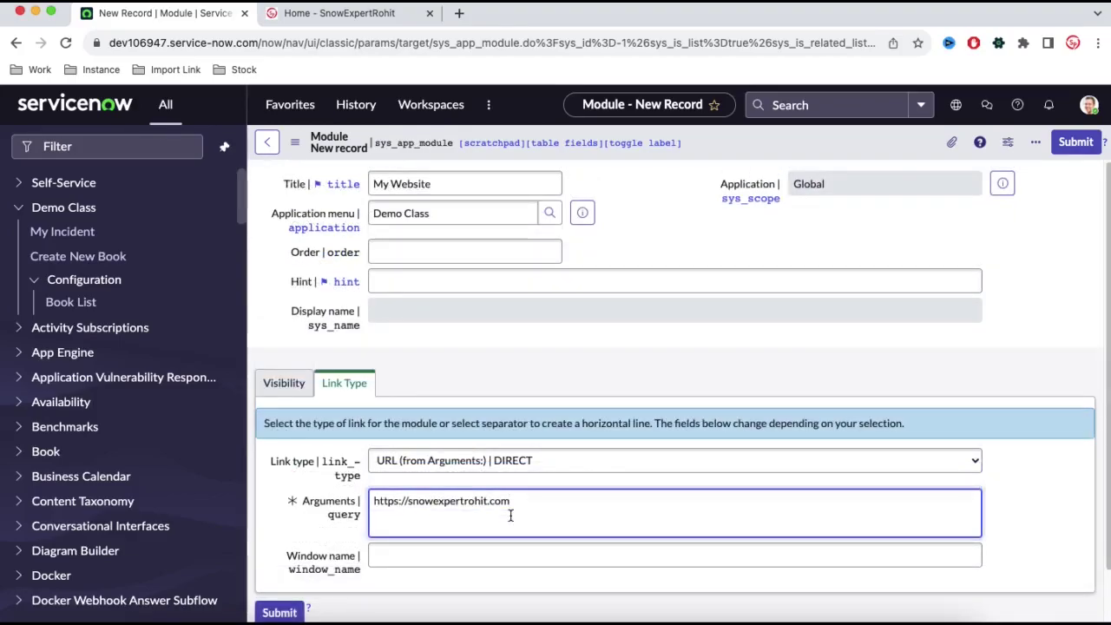
- Set the My Website module's order to 80 and save the record
left_click(498, 251)
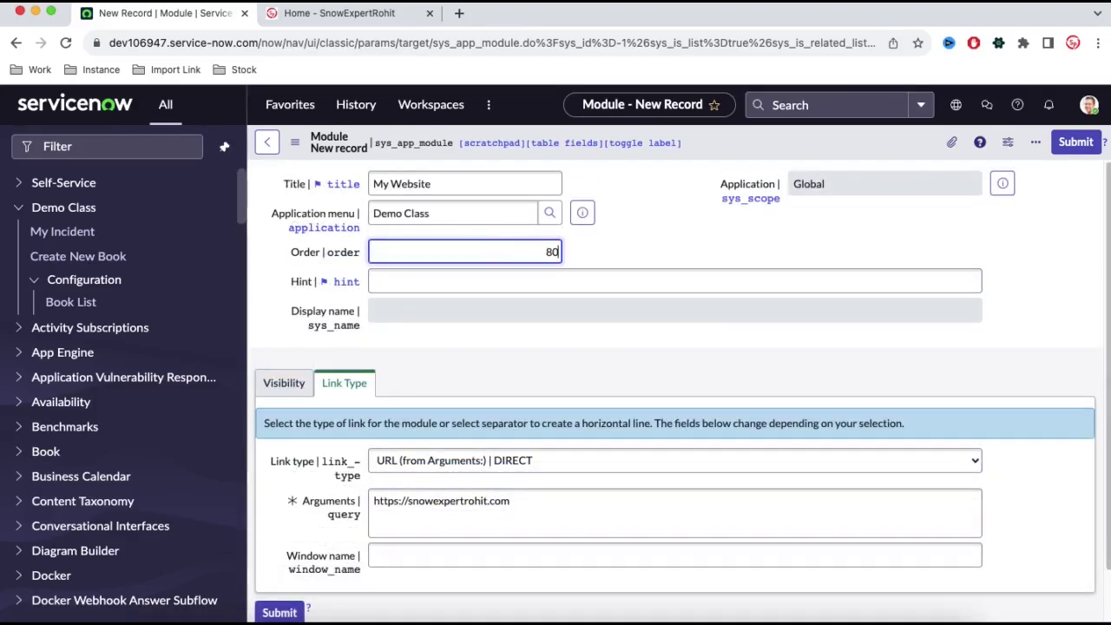
right_click(738, 143)
left_click(744, 148)
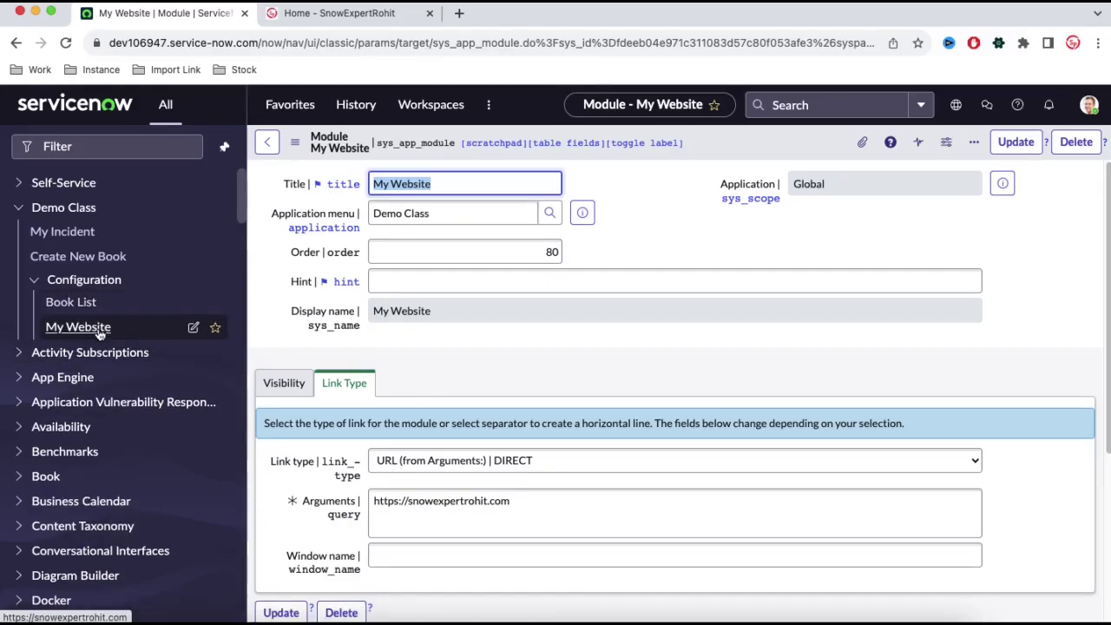
- Open the My Website module from the navigator and look through the embedded site's home page
left_click(99, 333)
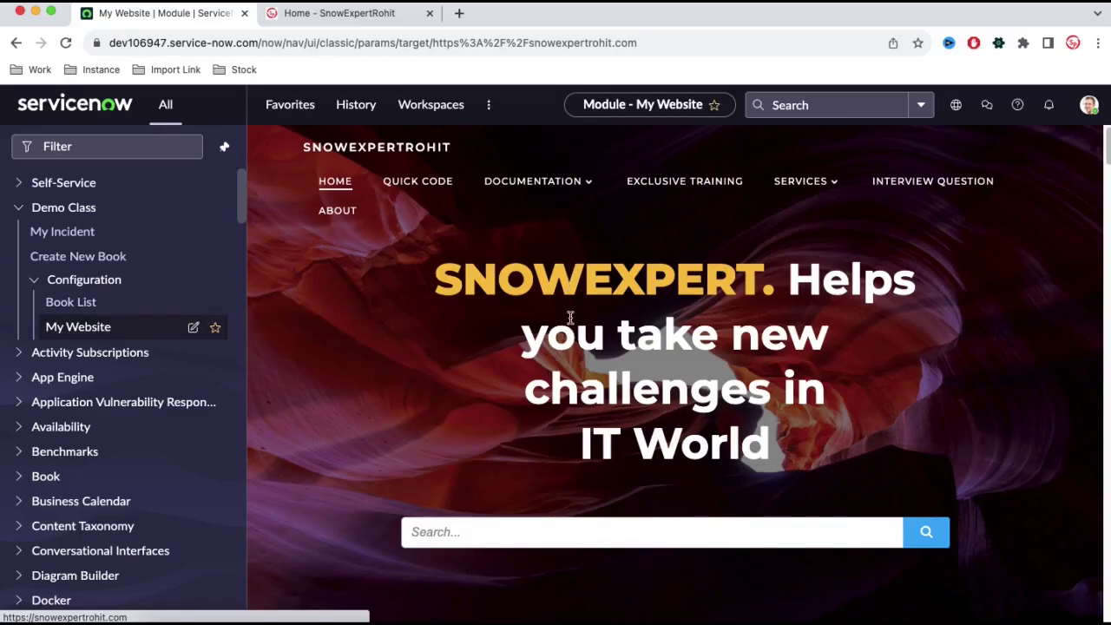
scroll(570, 312, "down", 10)
scroll(570, 313, "up", 10)
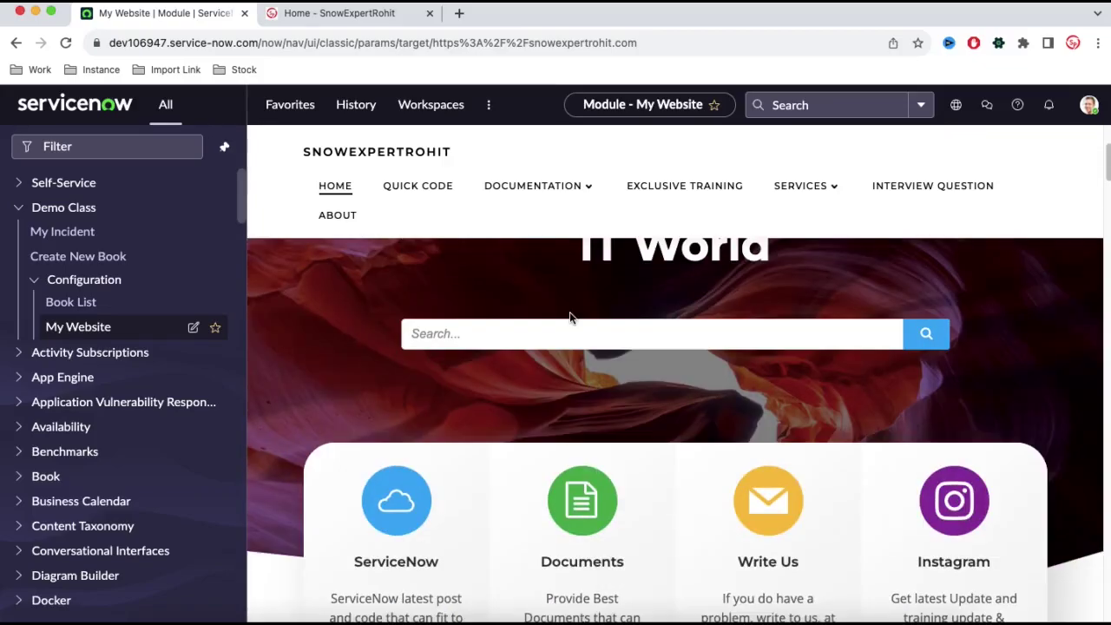
scroll(570, 313, "down", 20)
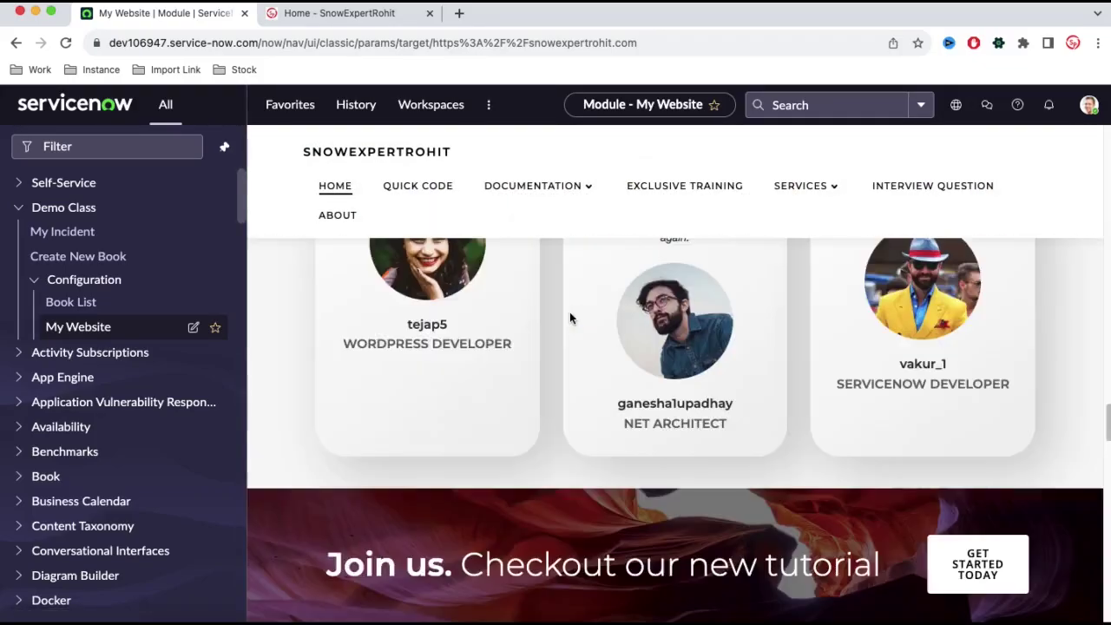
- Open the My Website module for editing, set its window name to _blank, and save the record
scroll(570, 314, "up", 20)
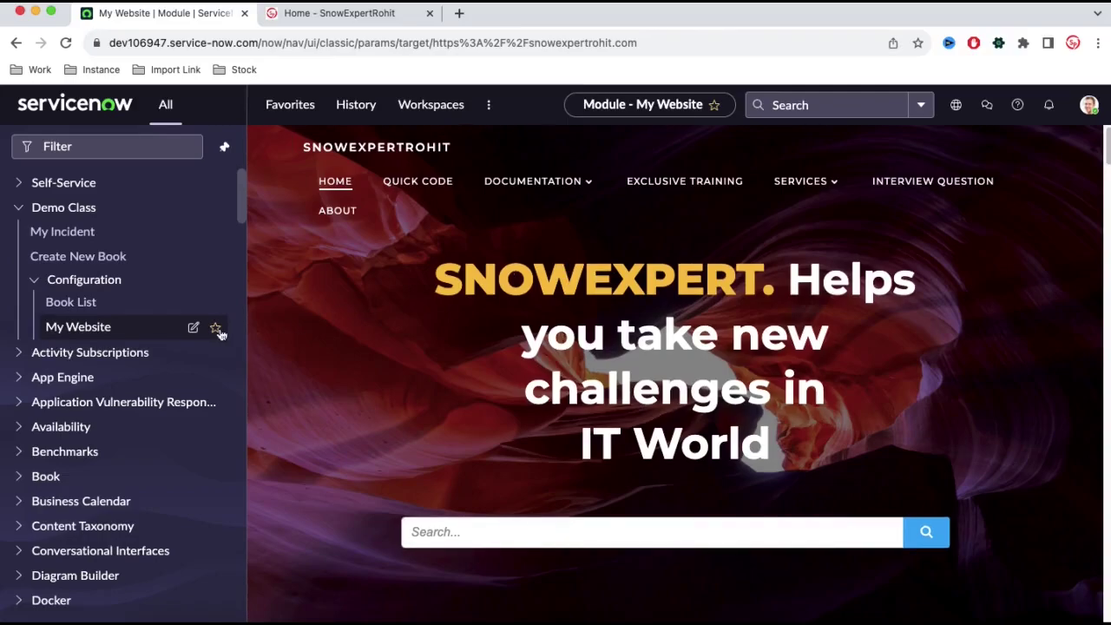
left_click(192, 328)
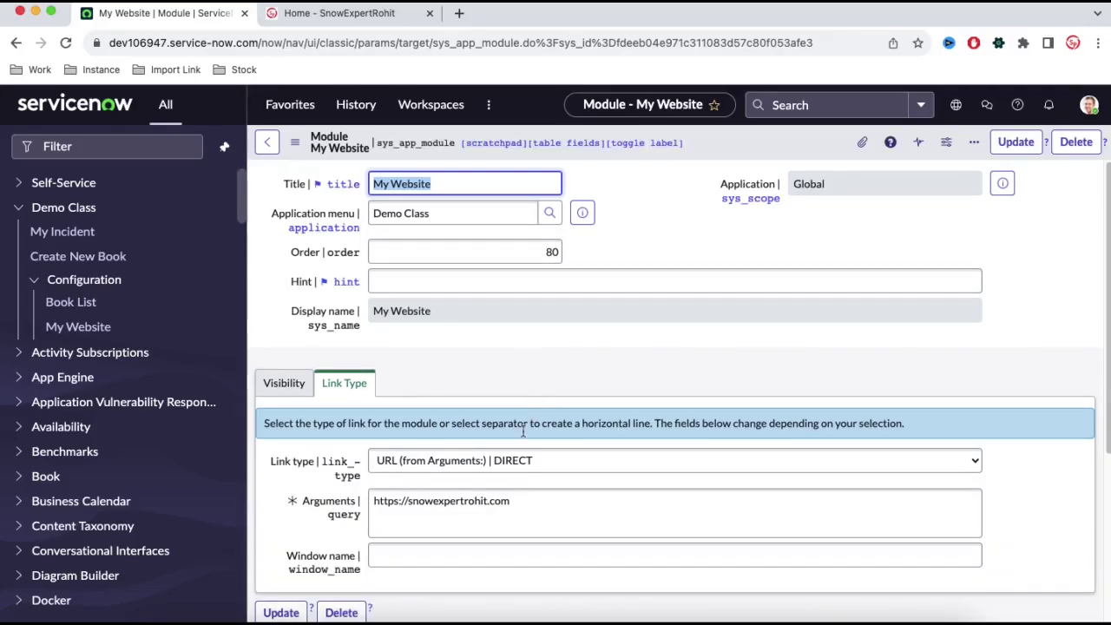
left_click(453, 557)
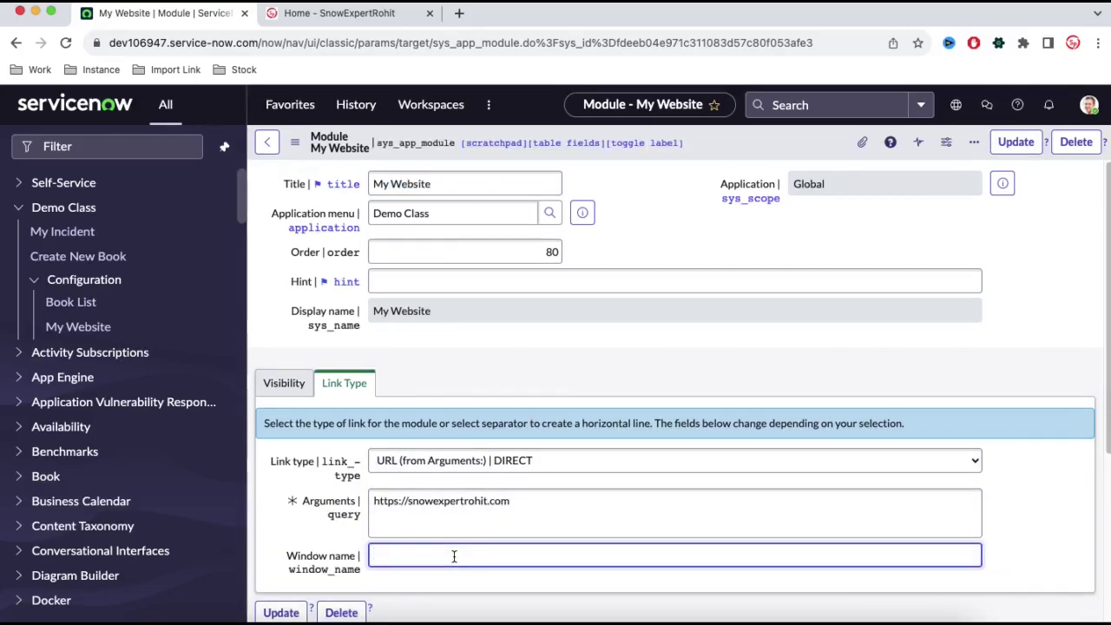
type("_blank")
right_click(761, 144)
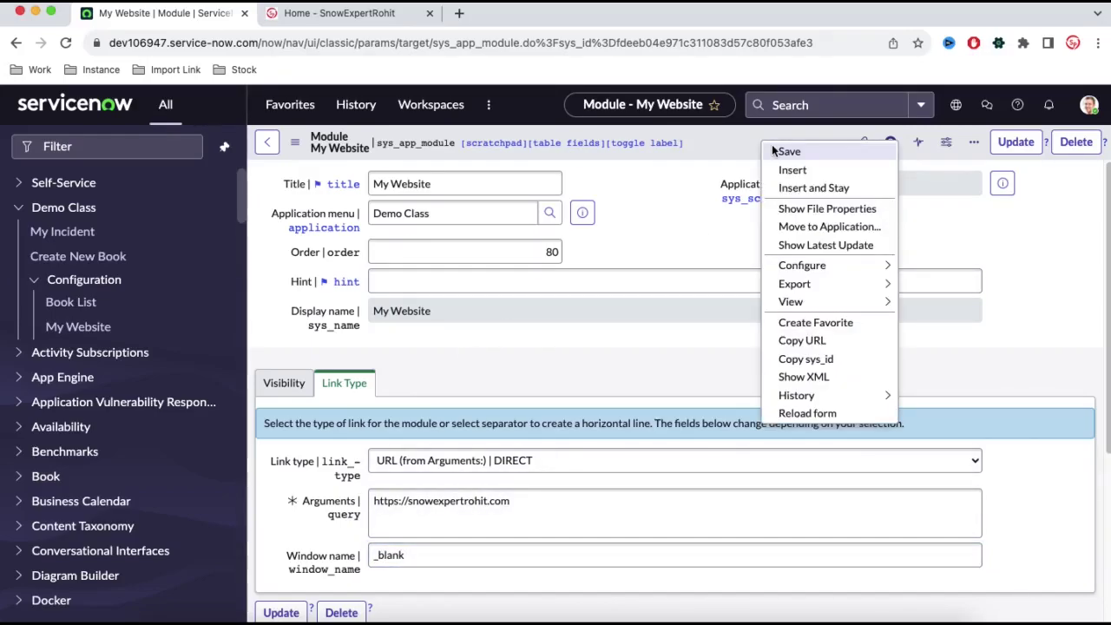
left_click(771, 147)
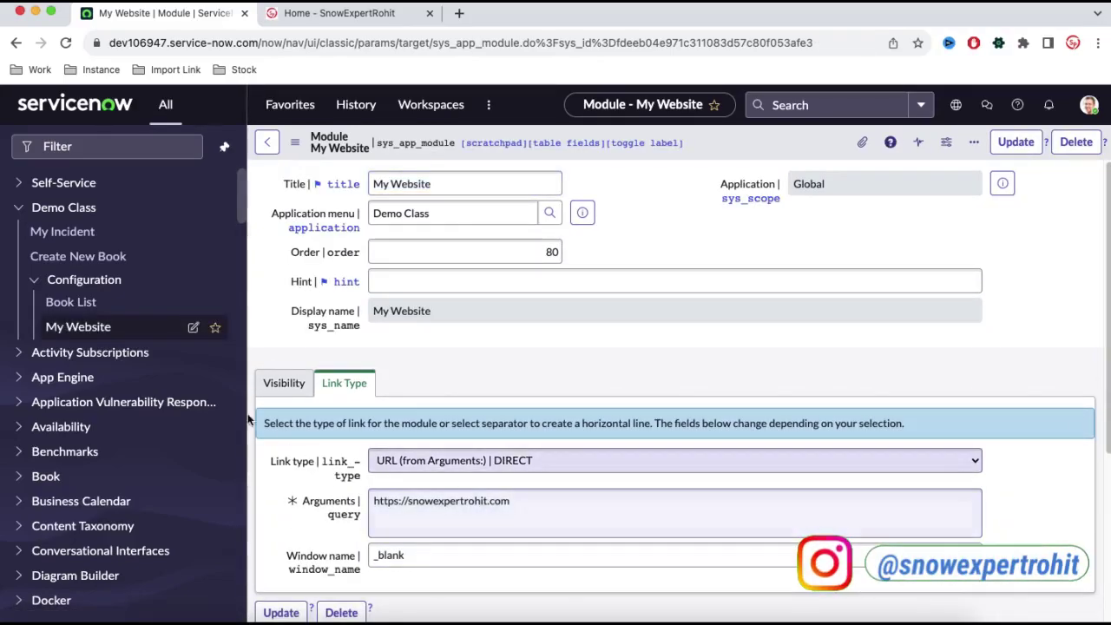
- Launch My Website from the navigator to check how the site opens, and return to the module record
left_click(112, 331)
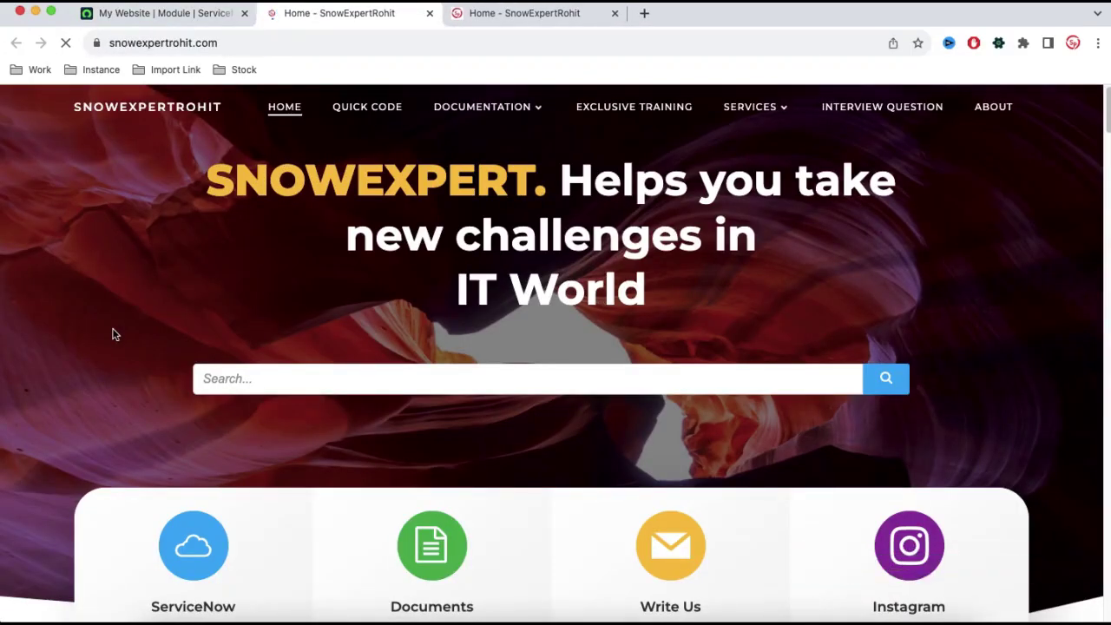
left_click(202, 21)
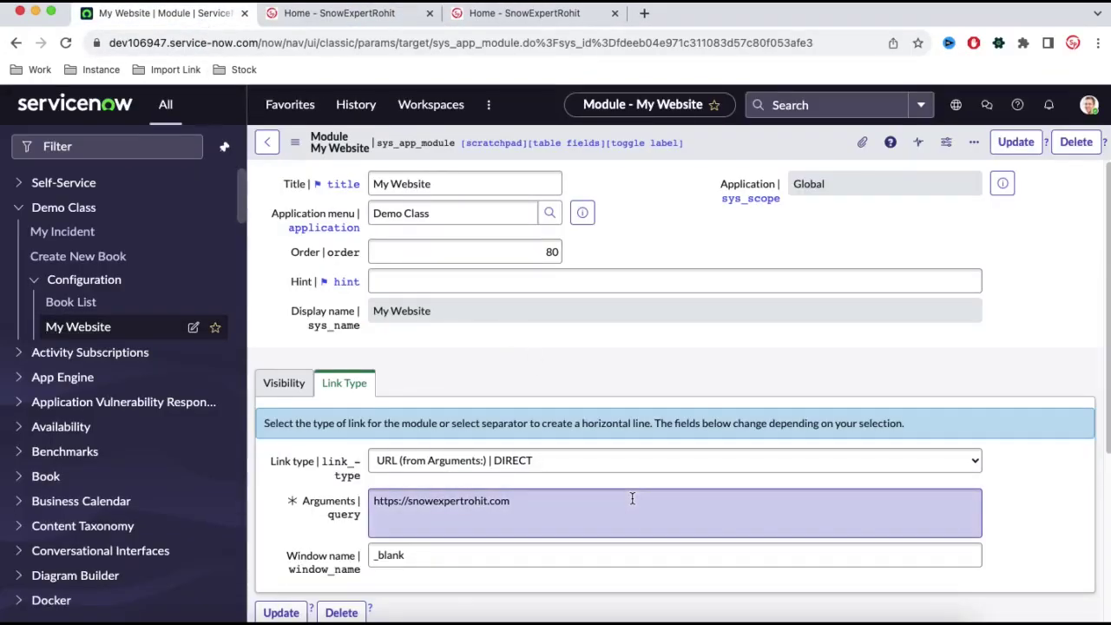